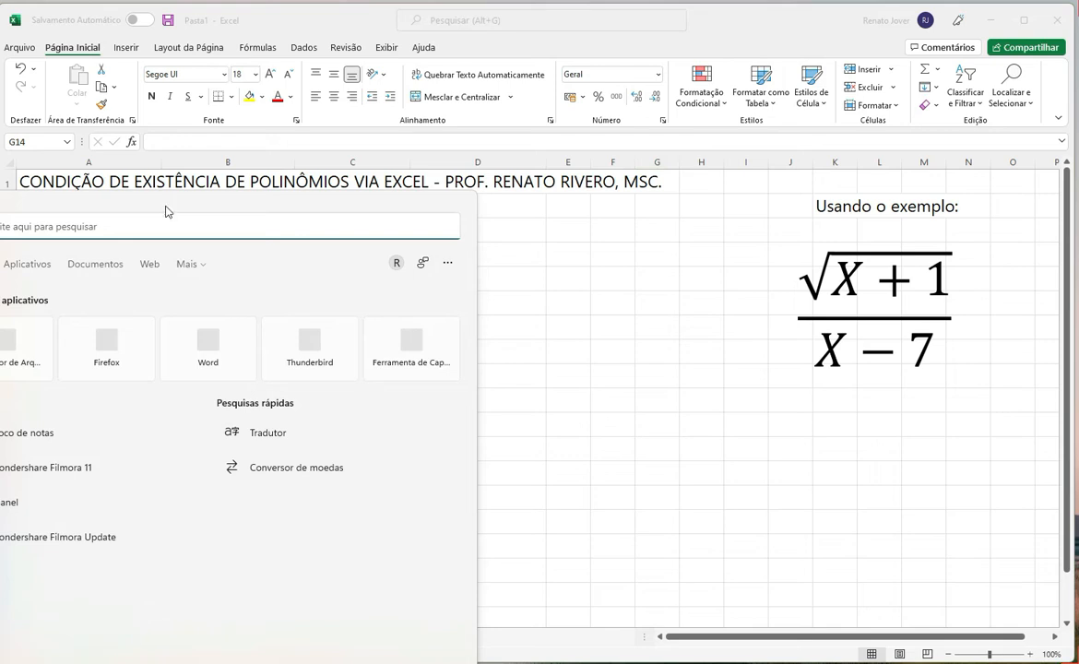
Step: Open a blank Notepad document, narrow its window to uncover the example formula, and write "Bom dia!!!"
click(37, 228)
click(76, 435)
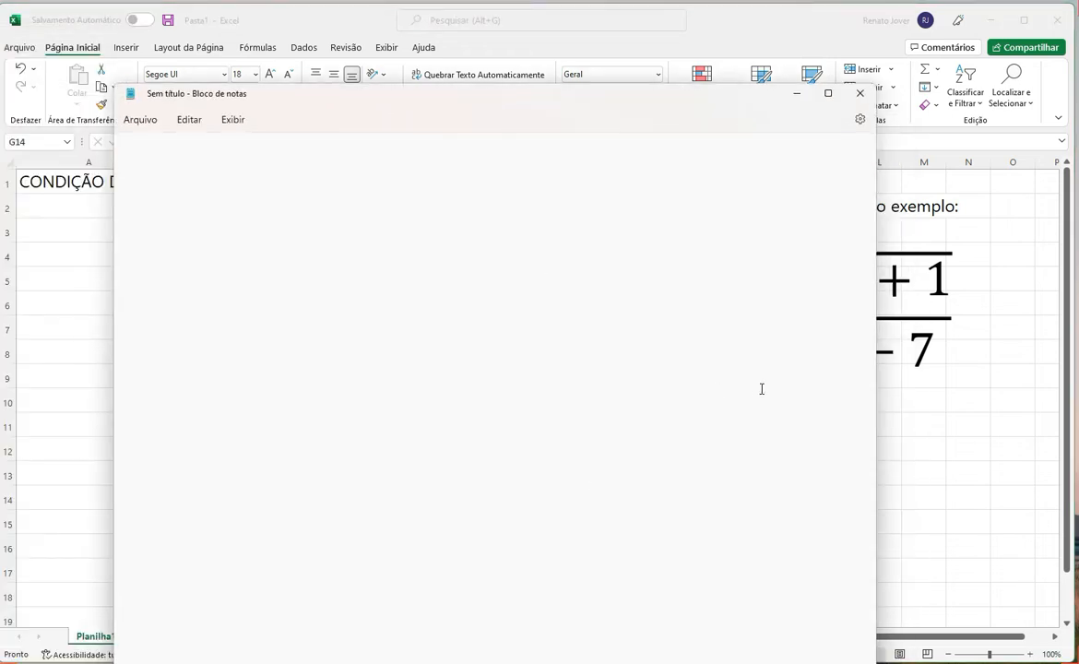
drag(872, 470, 643, 448)
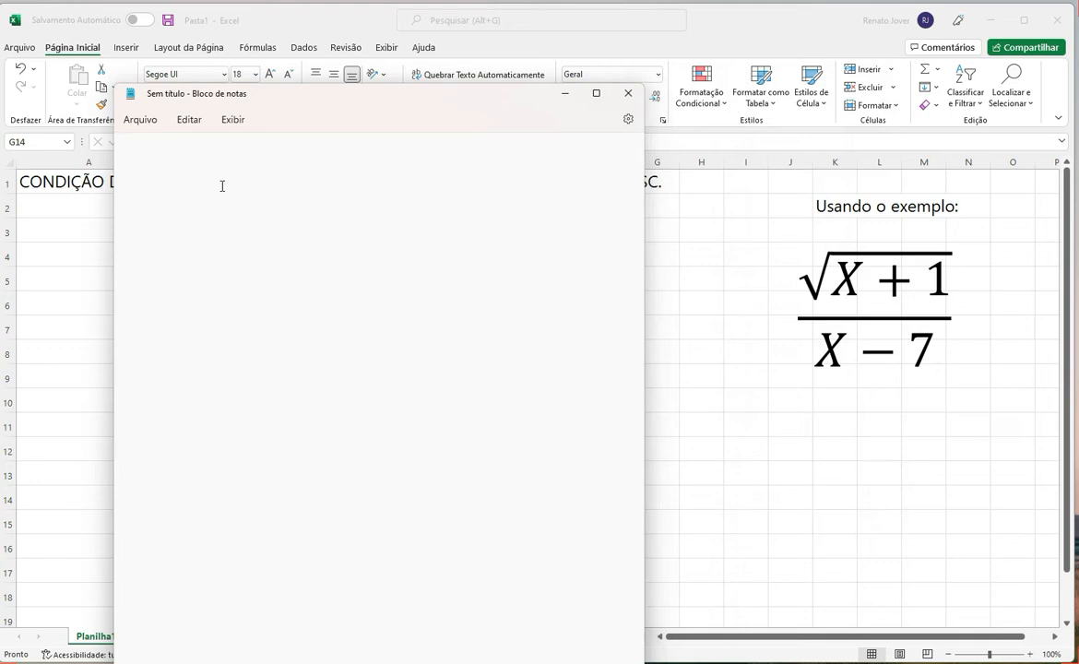
text(Bom dia!!!)
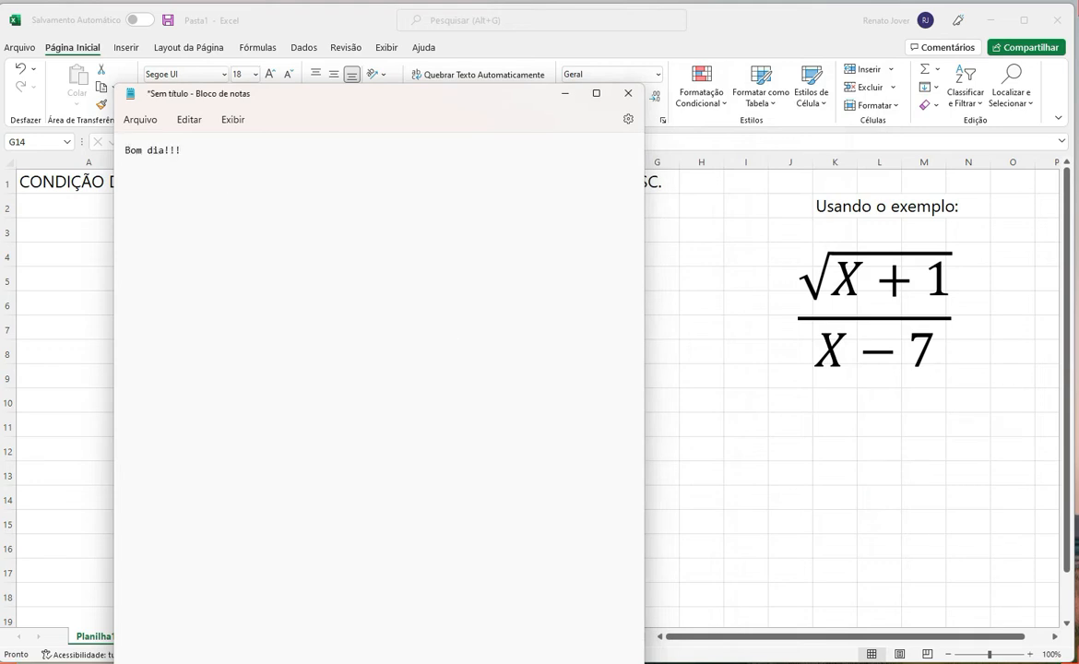
Step: Zoom in on the note several levels so its text is large enough to read easily
click(232, 119)
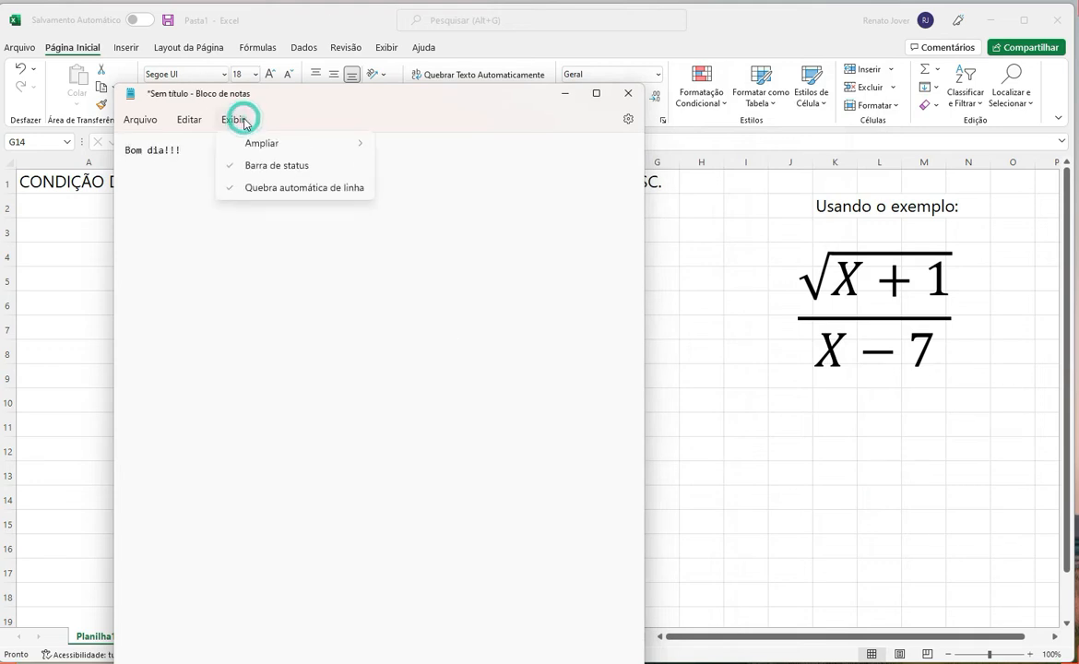
mouse_move(249, 154)
click(397, 142)
key(ctrl+plus)
key(ctrl+plus)
key(ctrl+plus)
key(ctrl+plus)
key(ctrl+plus)
key(ctrl+plus)
key(ctrl+plus)
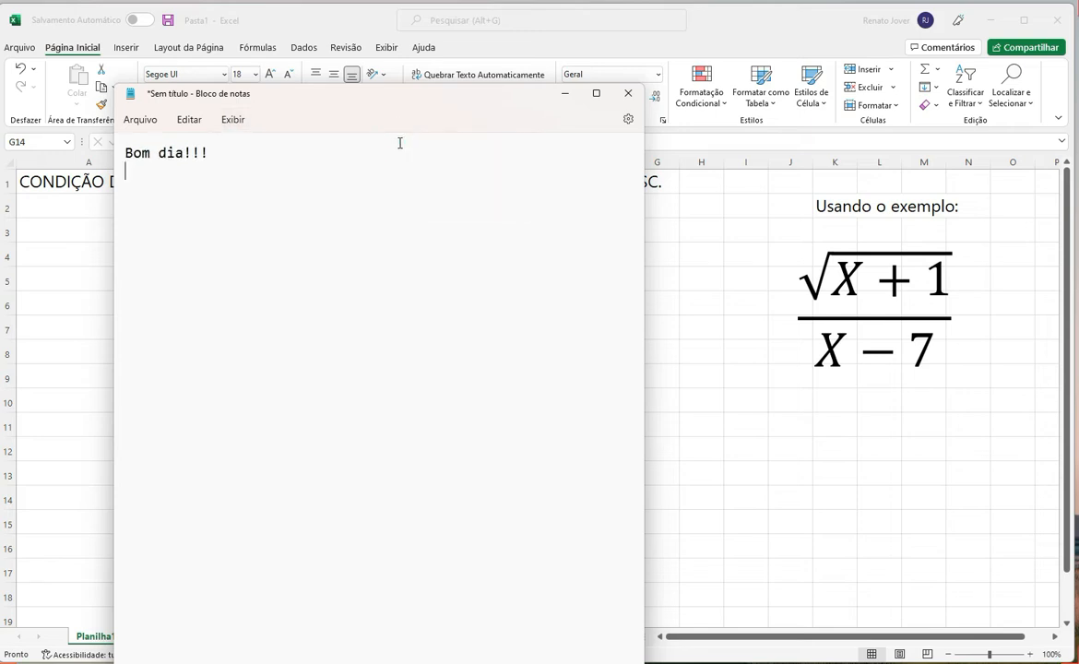
Step: Add a paragraph reading "Na aula vimos que uma fração algébrica pode existir ou não - depende do valor de X."
key(Return)
text(Na aula viemos)
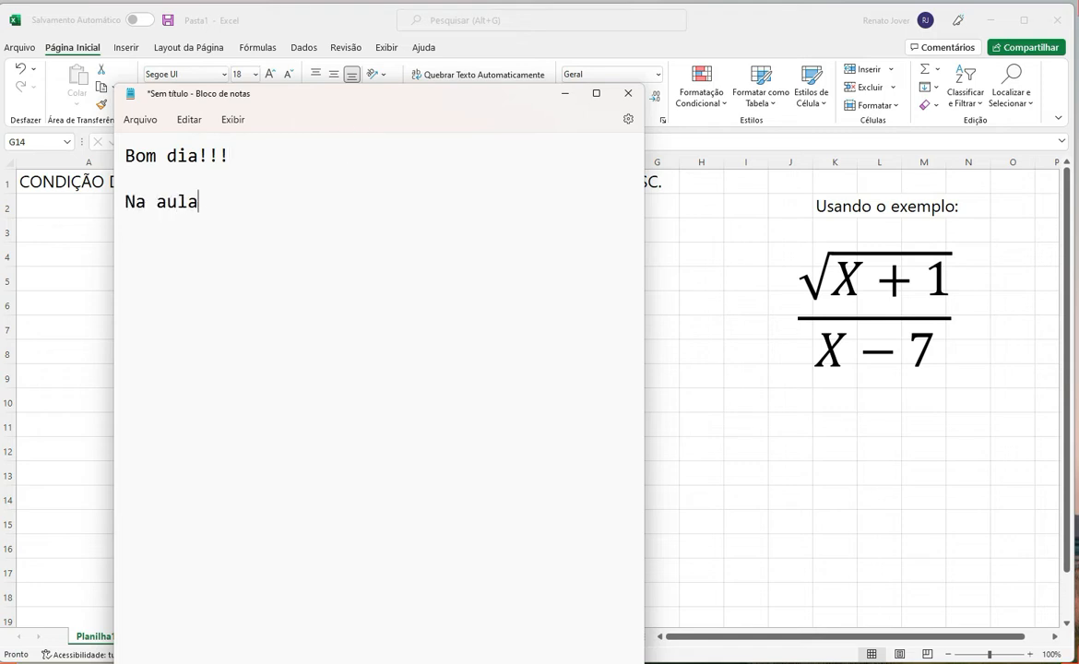
key(BackSpace)
key(BackSpace)
key(BackSpace)
key(BackSpace)
key(BackSpace)
text(mos que uma f)
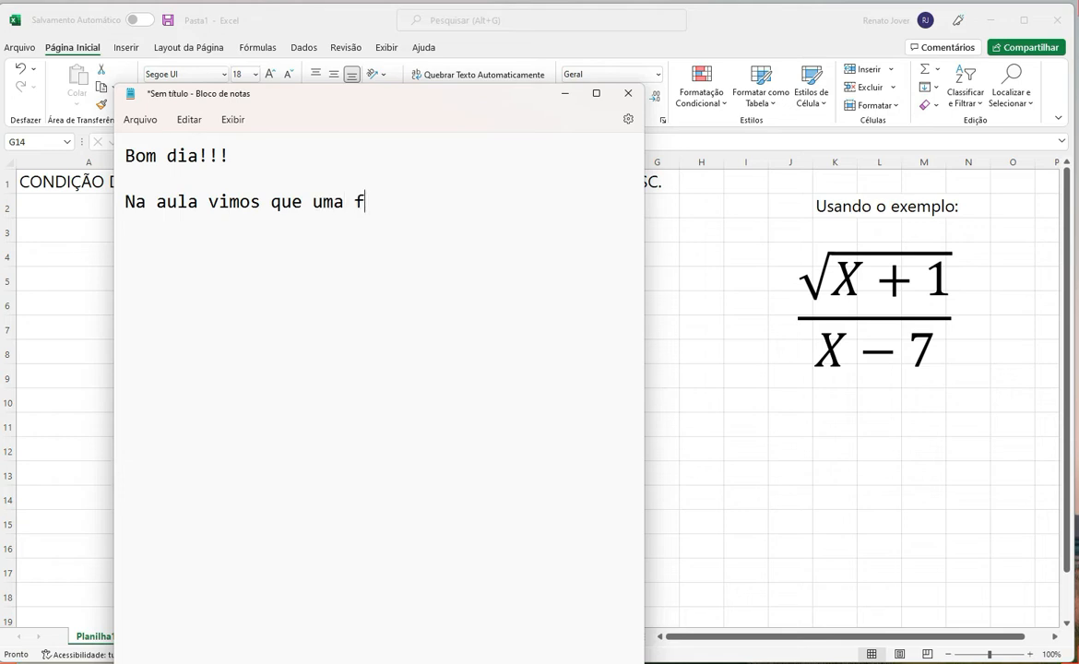
text(ração algébrica )
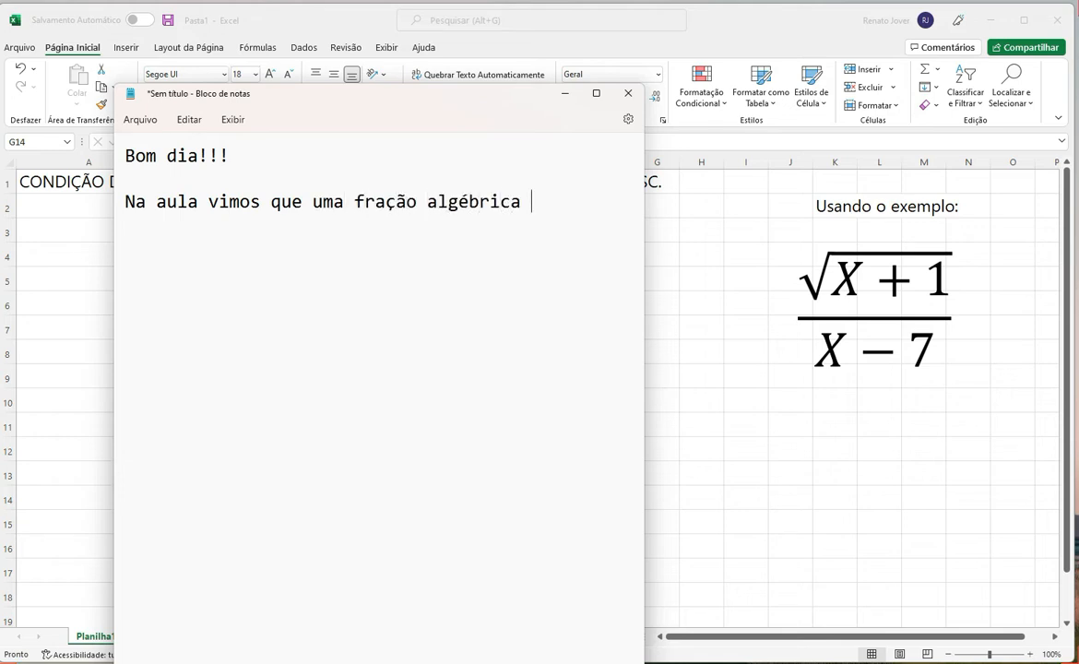
text(pode existir ou não - depende do valo)
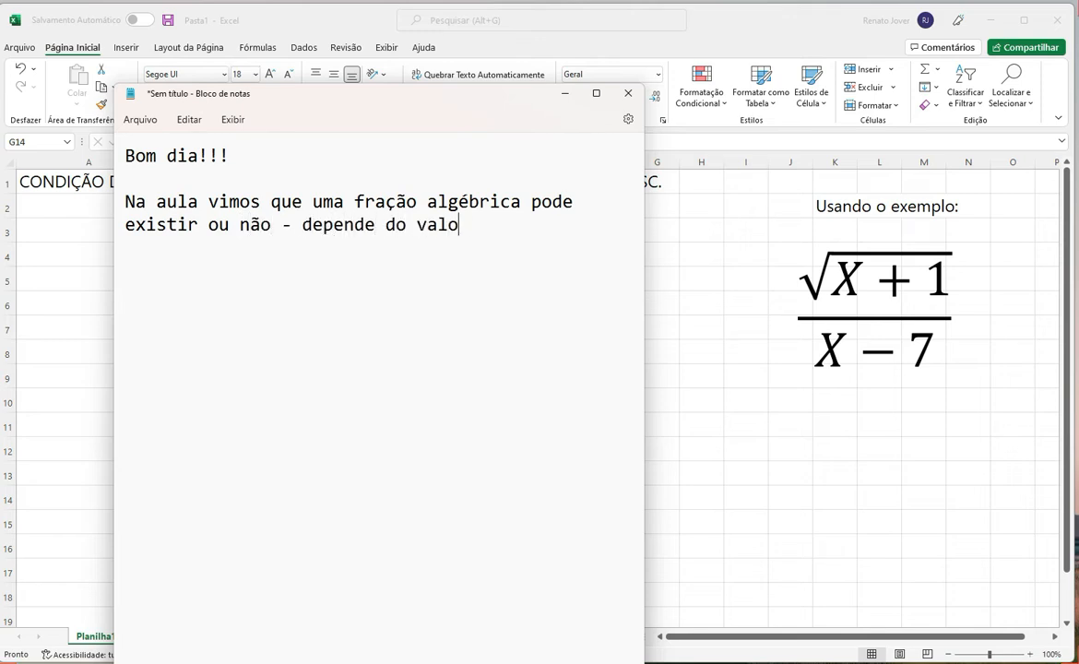
text(r de X.)
Step: Add a new paragraph reading "As condições de existência estão relatadas em outro vídeo na plataforma Moodle (ou no canal)."
key(Return)
key(Return)
text(As cnmo)
key(BackSpace)
key(BackSpace)
key(BackSpace)
text(ondições de existênc)
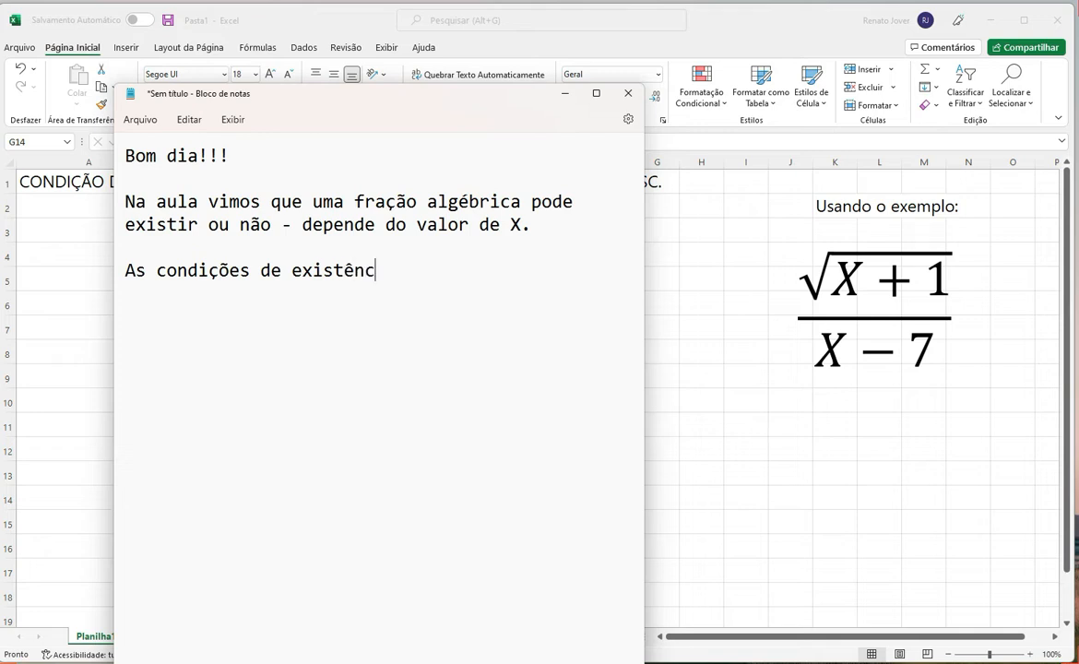
text(ia estão relatadas )
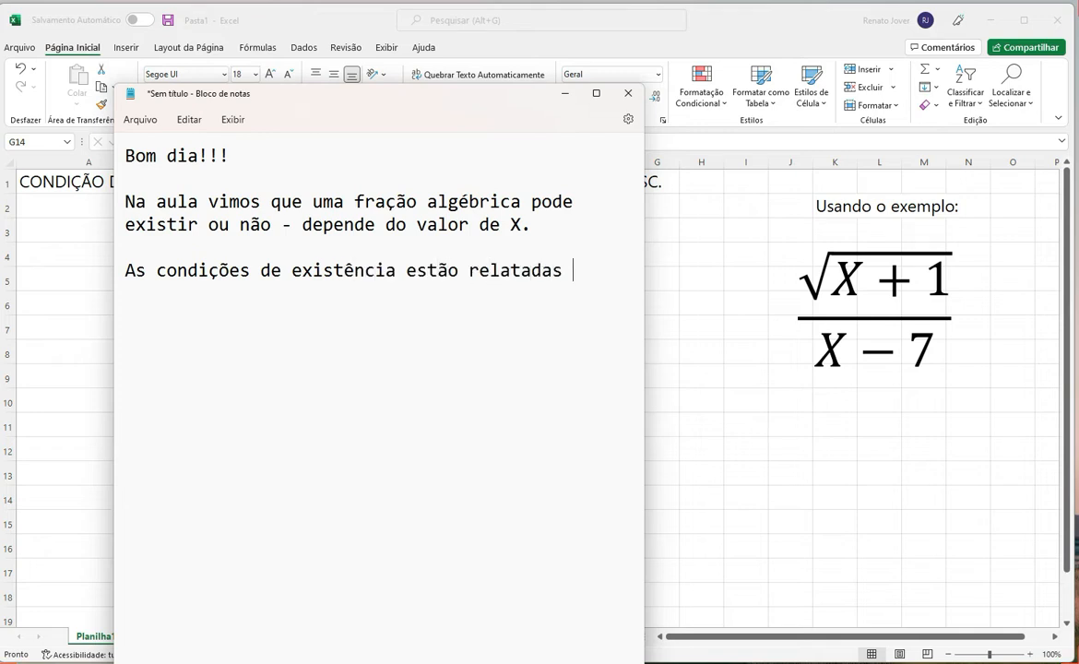
text(em outro vídeo n)
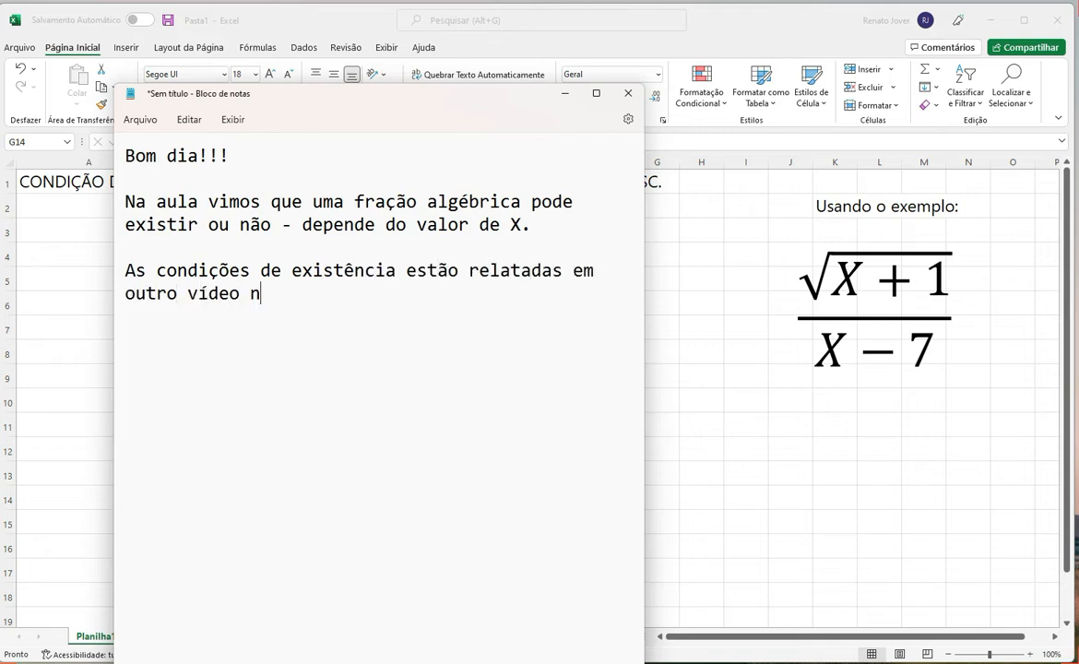
text(a plataforma Moodle (o)
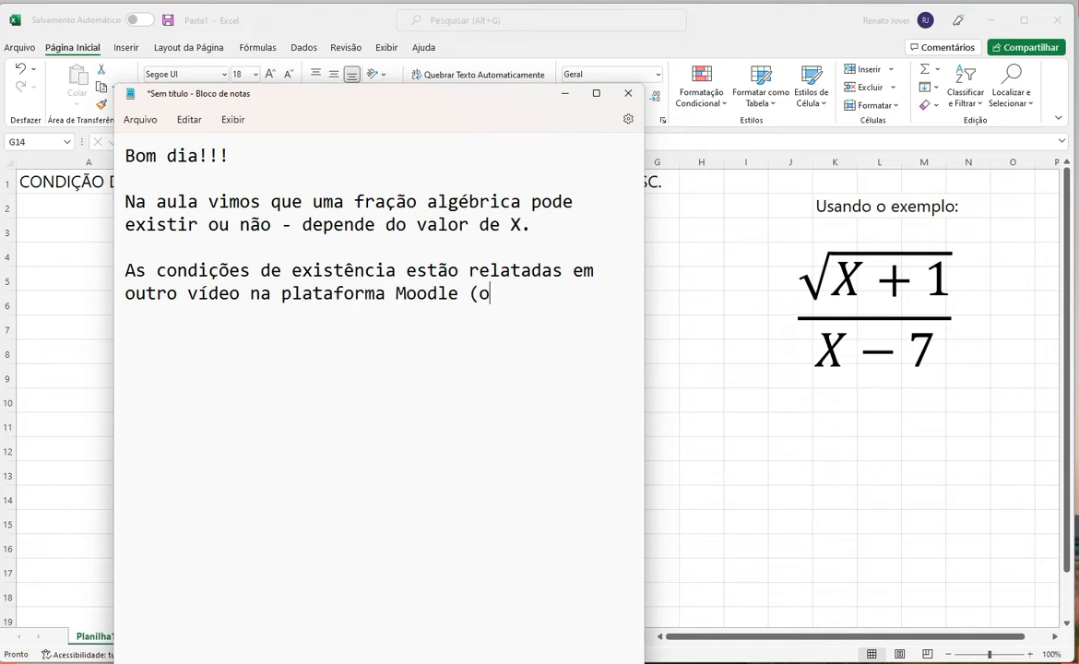
text(u no canal).  )
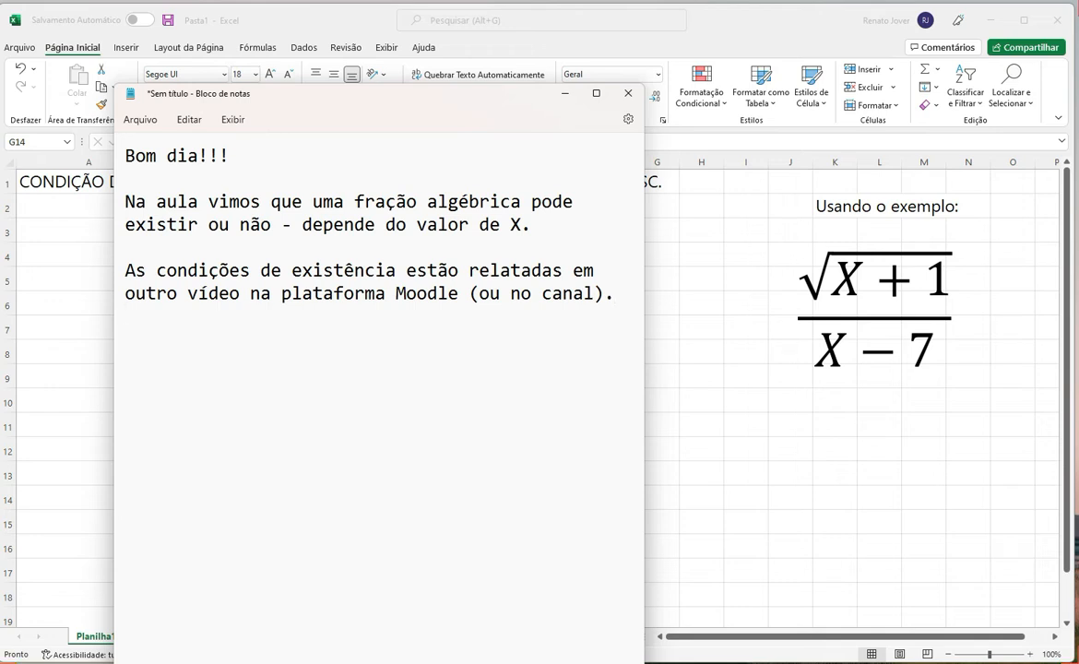
Step: Add the line "Mas recapitulando:" and, below it, the first item "1) denominador deve ser DIFERENTE de zero"
text(Mas recapitulando:  )
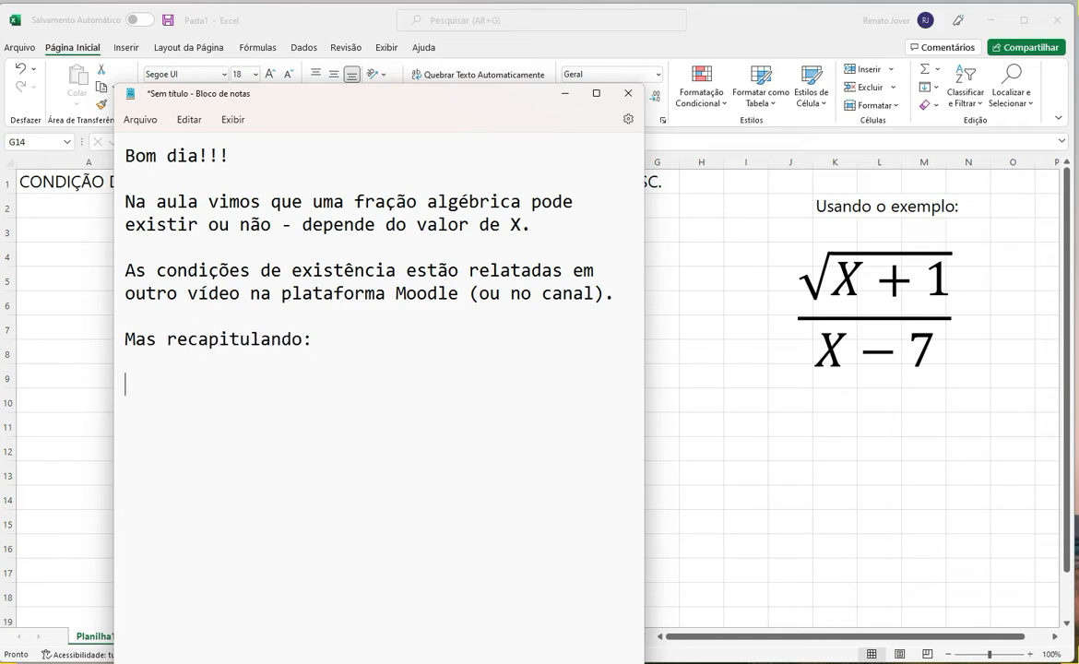
text(1) denominador deve)
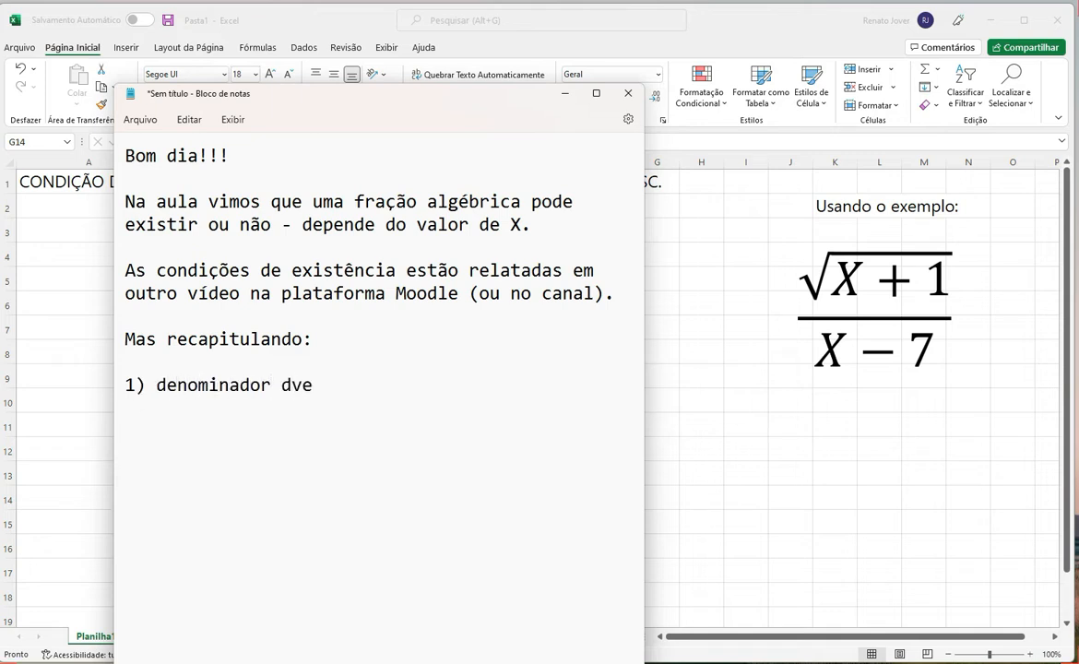
key(BackSpace)
key(BackSpace)
text(eve ser d)
key(BackSpace)
text(DIFERENTE de zero)
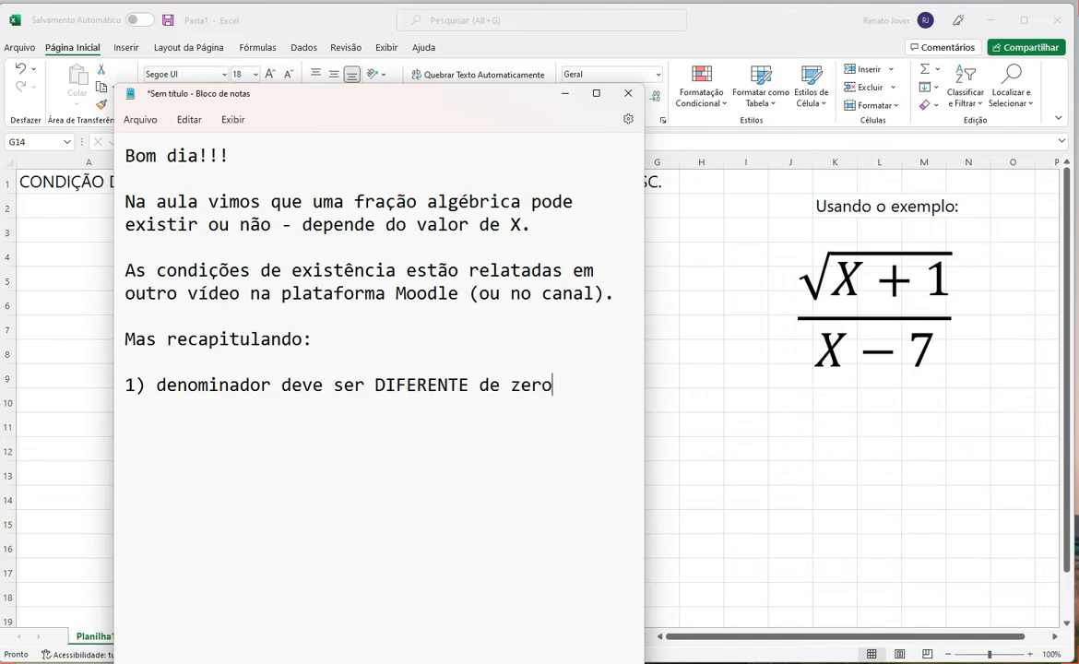
Step: Add the item "2) raiz com índice par deve ser ZERO ou POSITIVA." and below it "Ou seja, não pode ser menor do que zero."
text(.  2) )
text(raiz )
text(com índice)
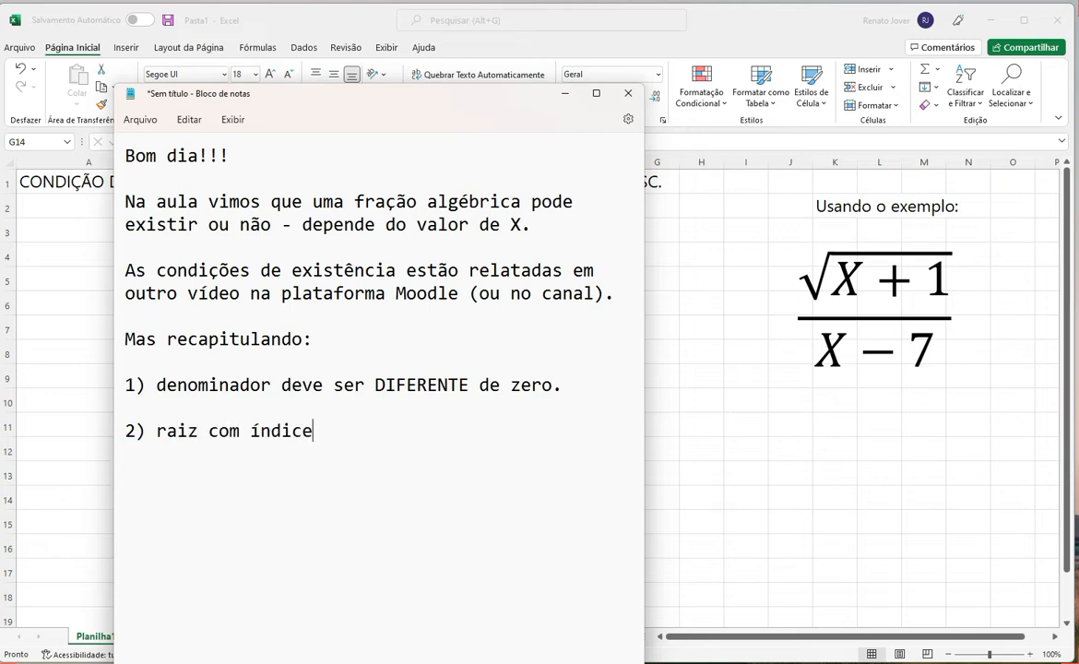
text( par deve ser )
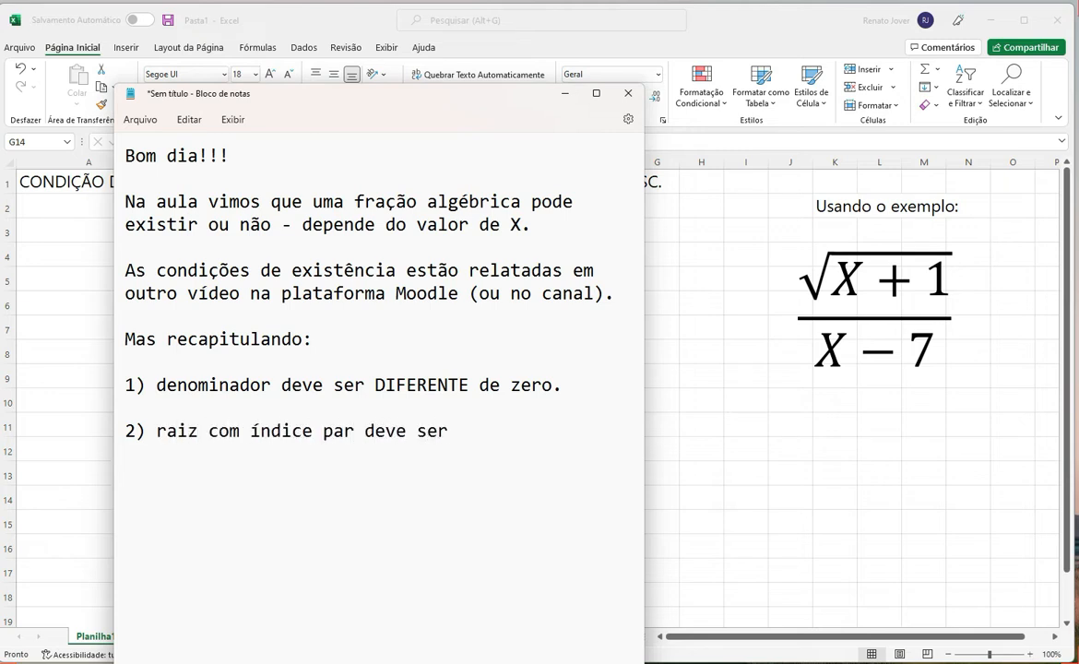
text(ZERO ou POSITIVA.)
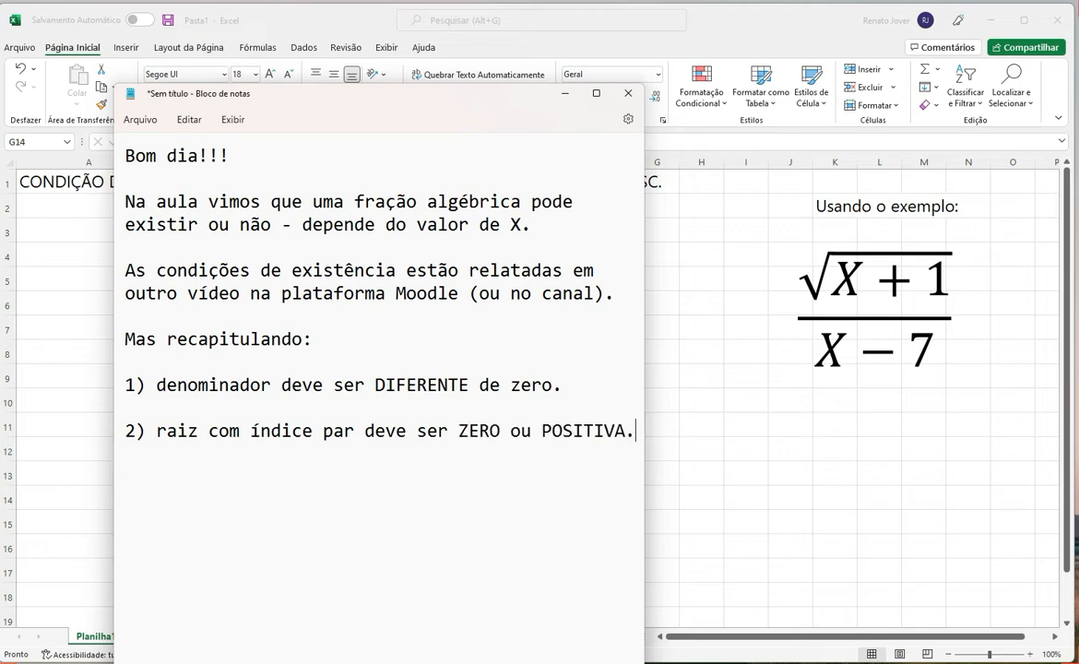
key(Return)
text(Ou seja, não pode s)
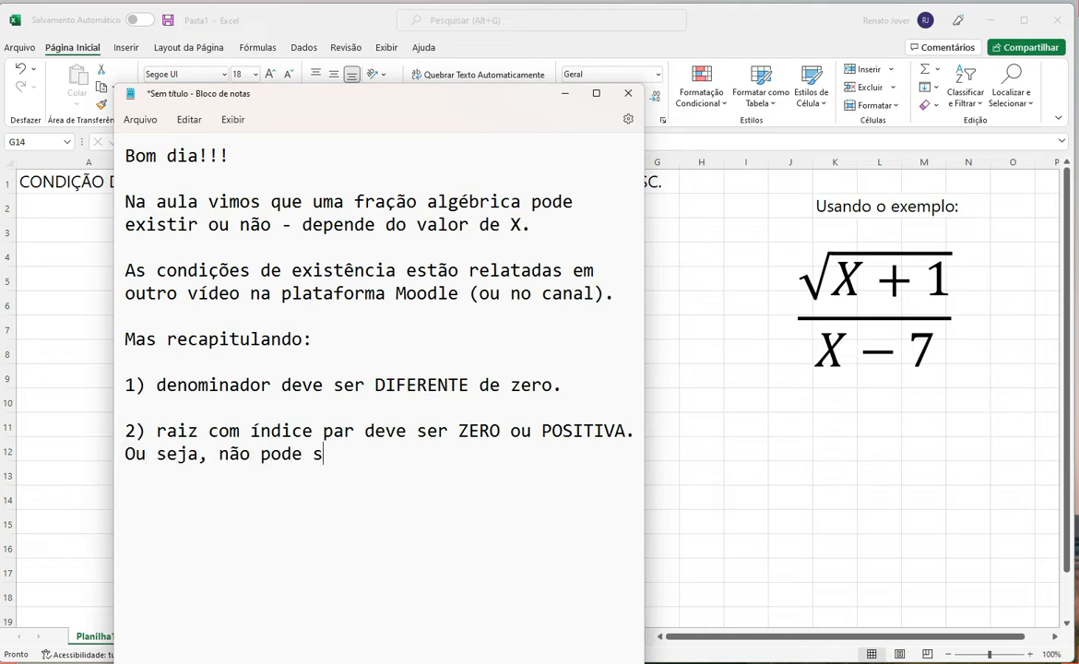
text(er menor do que zero.)
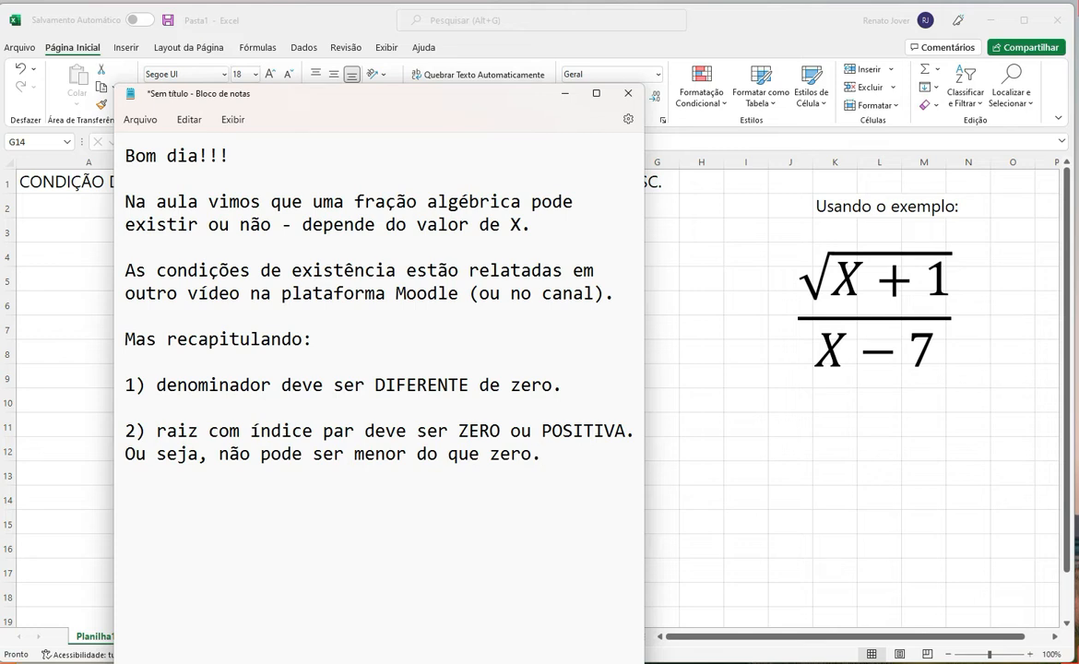
Step: Add the paragraph "Repare que no exemplo ao lado direito temos uma raiz no numerador (logo ela tem que ser maior ou igual a zero)."
text(epare que)
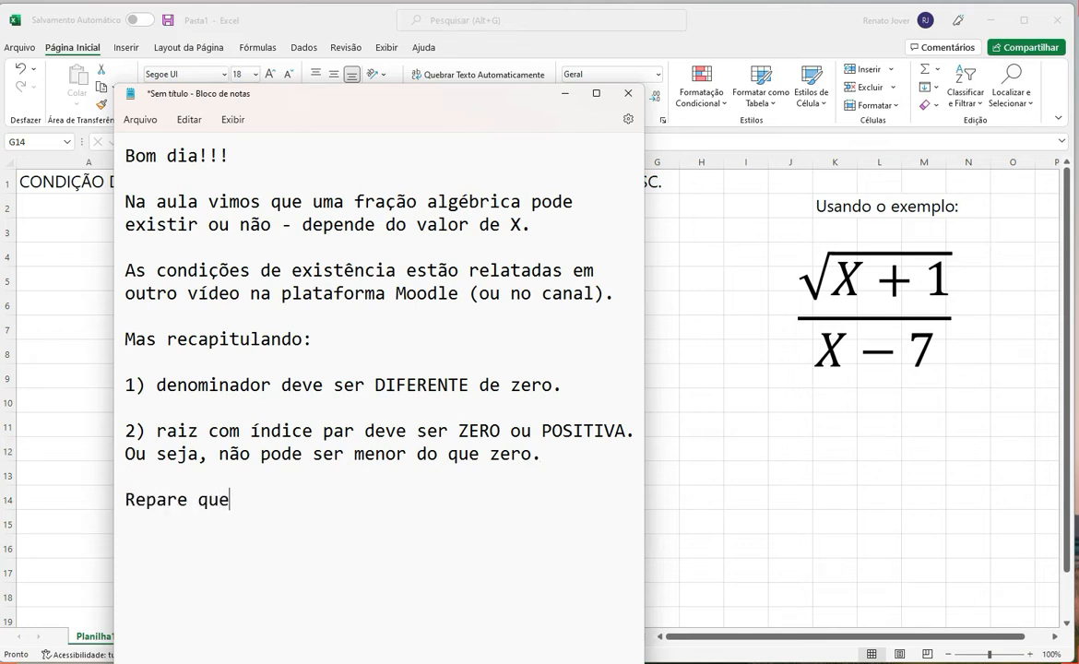
text( no exemplo)
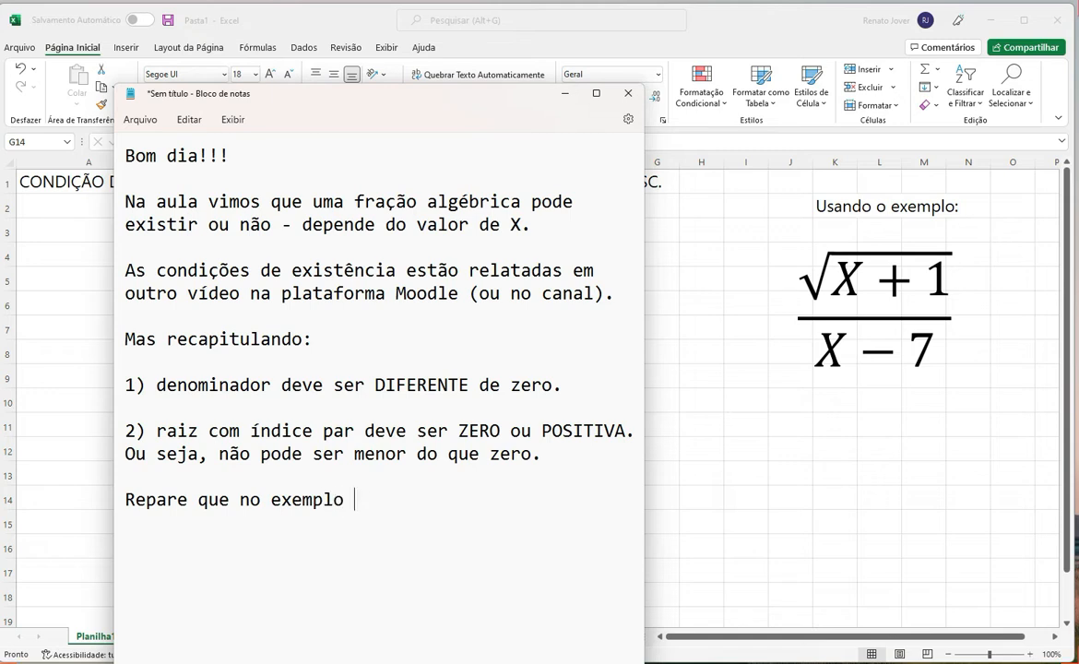
text( ao lado direito)
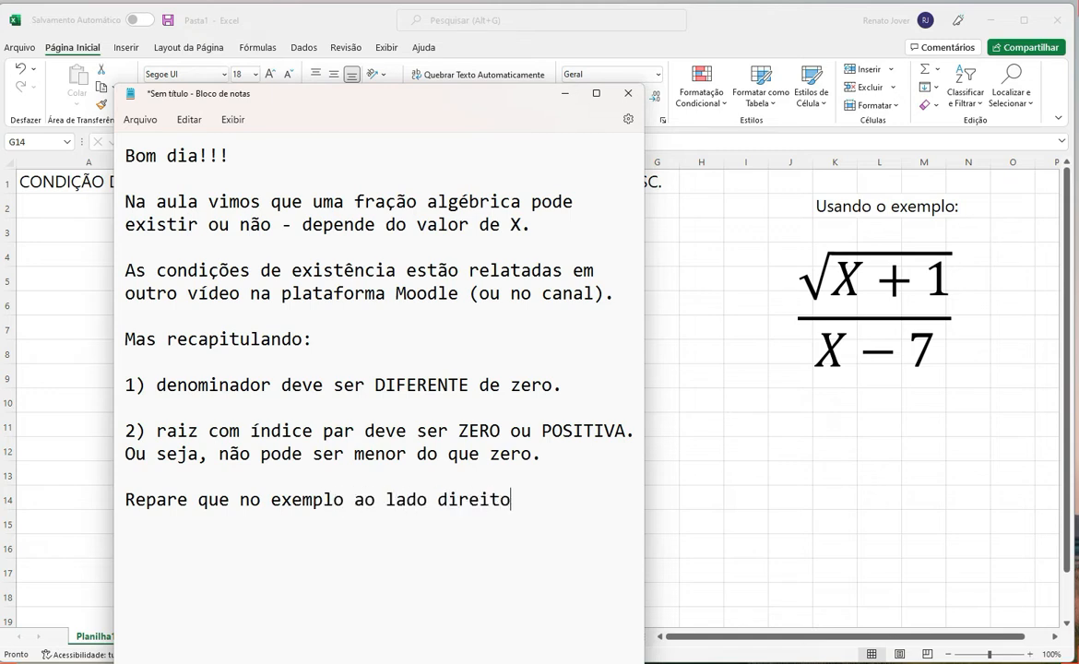
text(,temos uma raiz no numerador (logo e)
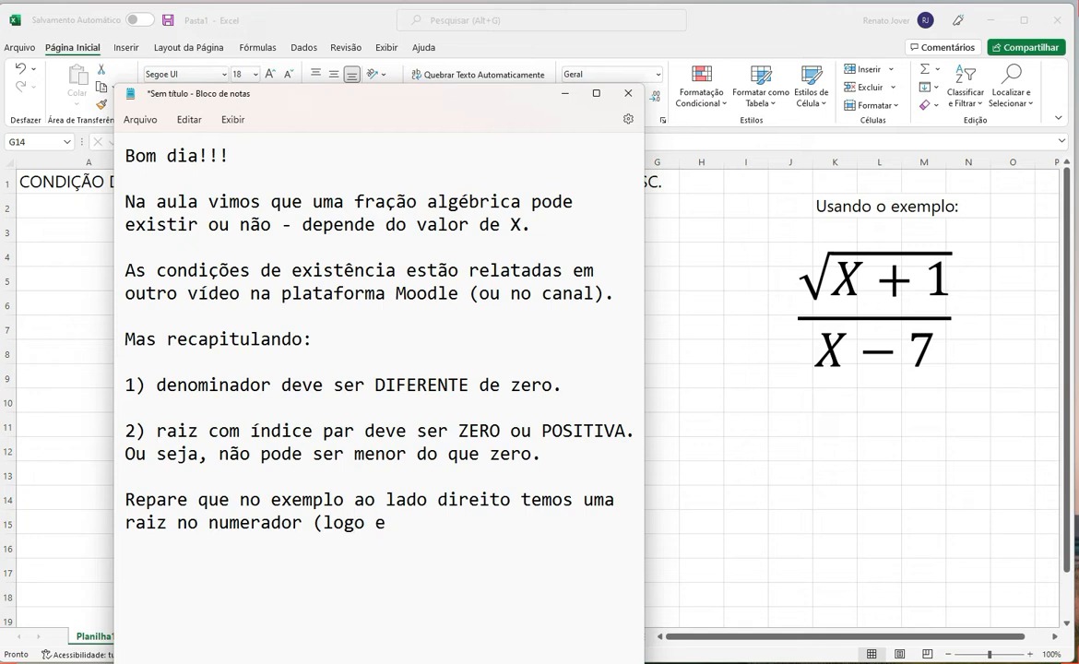
text(la tem que ser )
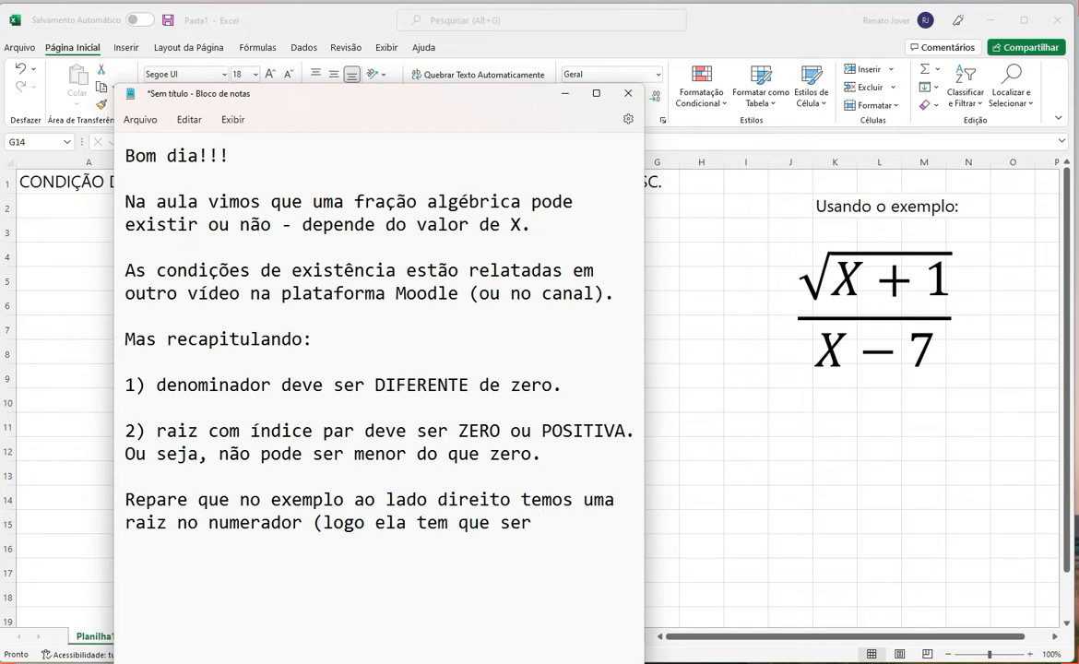
text(maior ou igual a zero).)
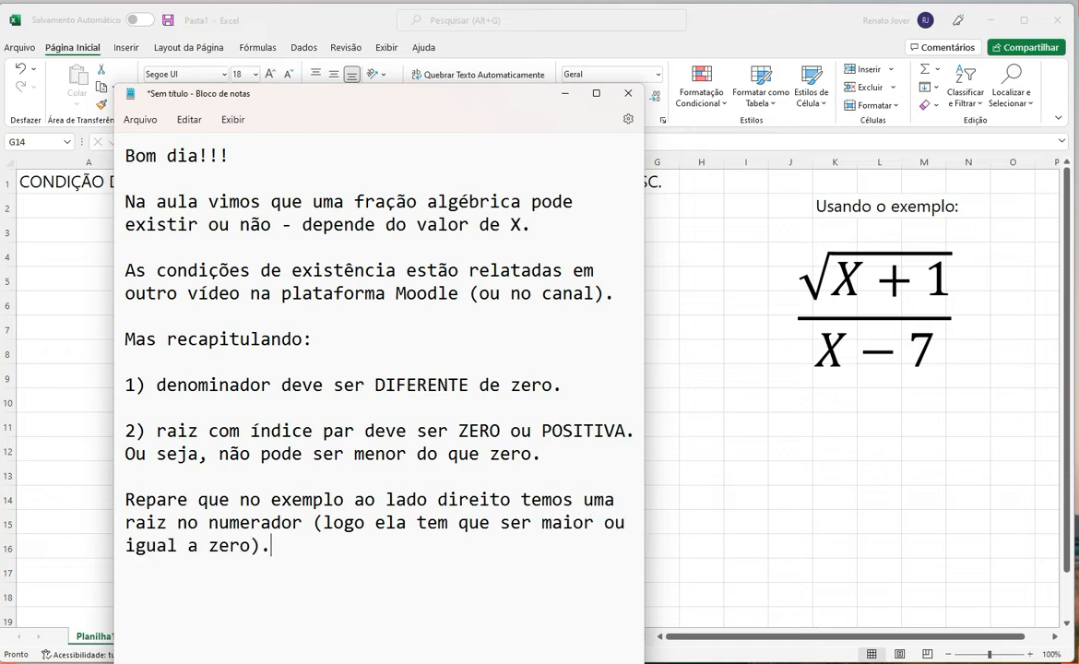
Step: Add a separate paragraph reading "E temos um denominador, que NÃO PODE SER ZERO."
text(E temos um)
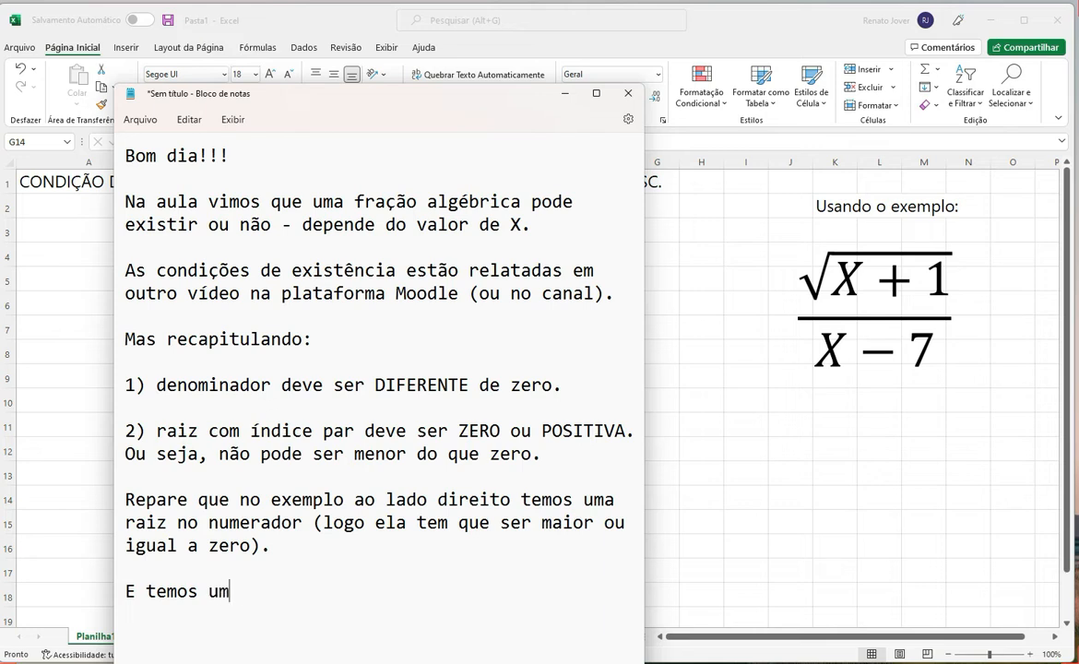
text( denominador)
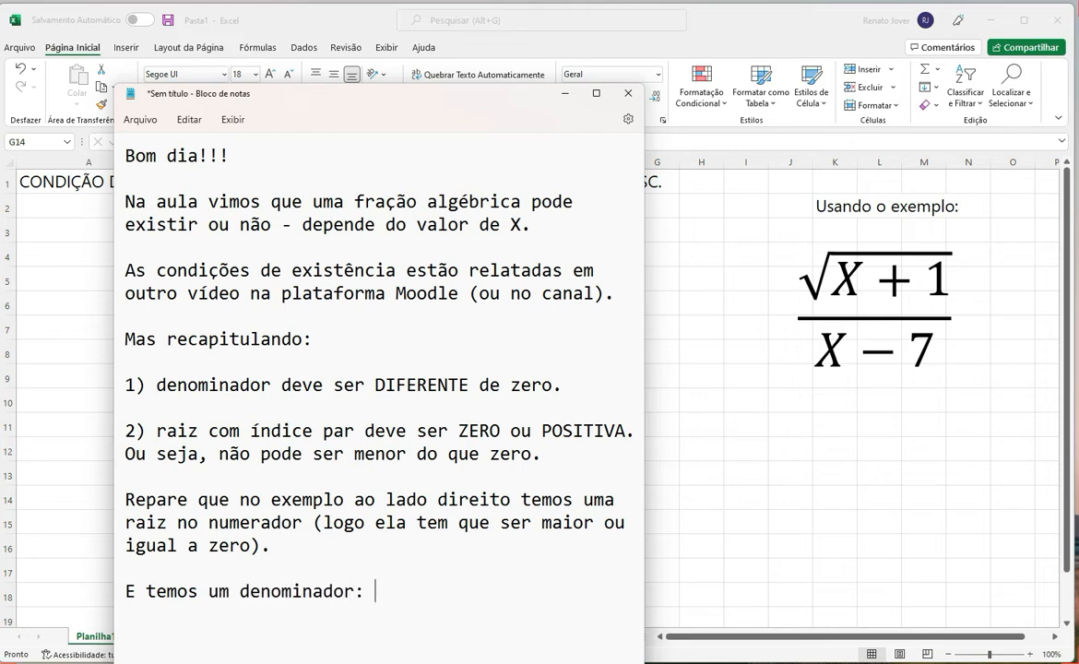
text(, que n)
key(BackSpace)
text(NÃO PODE SER ZER)
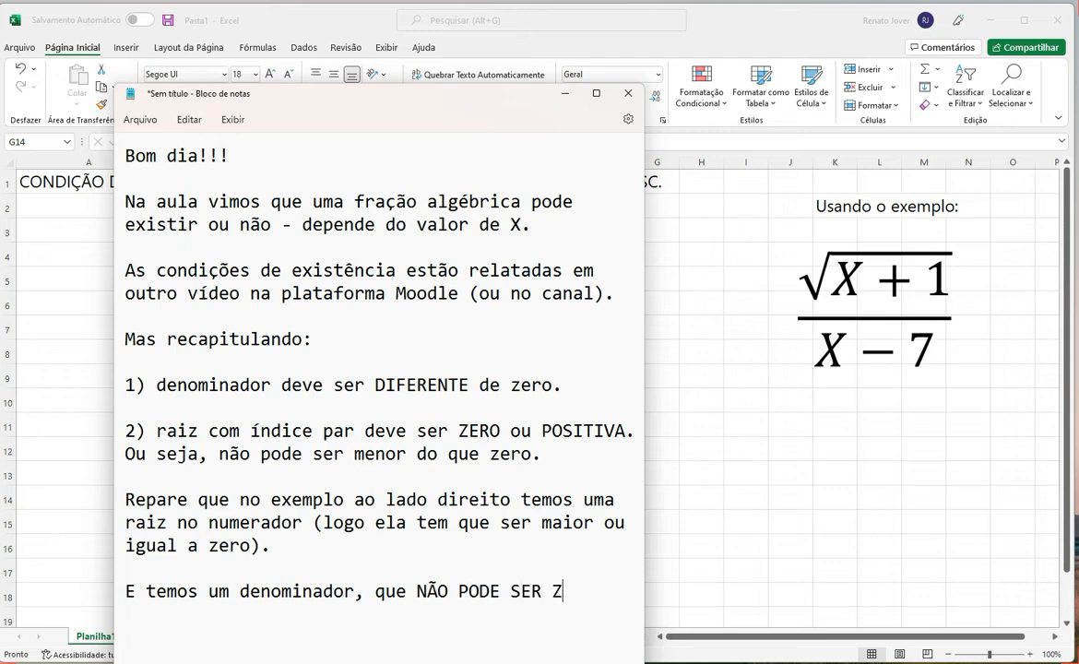
key(BackSpace)
text(ERO.)
Step: Close the note with the lines "Precisamos resolver as duas inequações." and "De volta para a planilha .."
key(Return)
key(Return)
text(Precisamos )
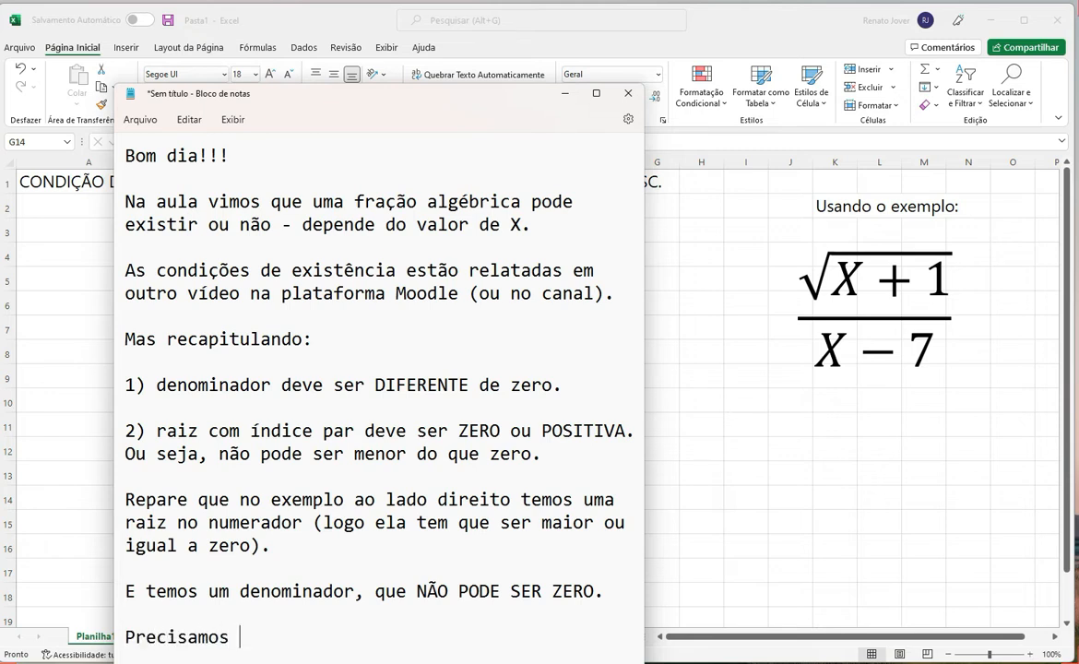
text(resolver as duas ine)
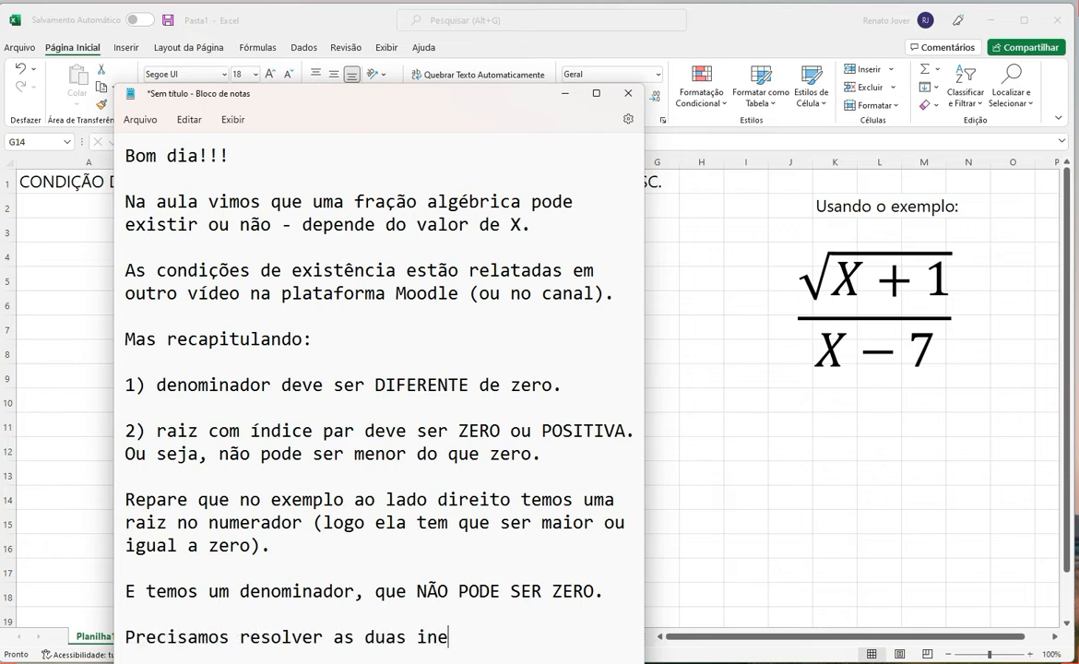
text(quaçãoes.)
key(Return)
text(De volta para a p)
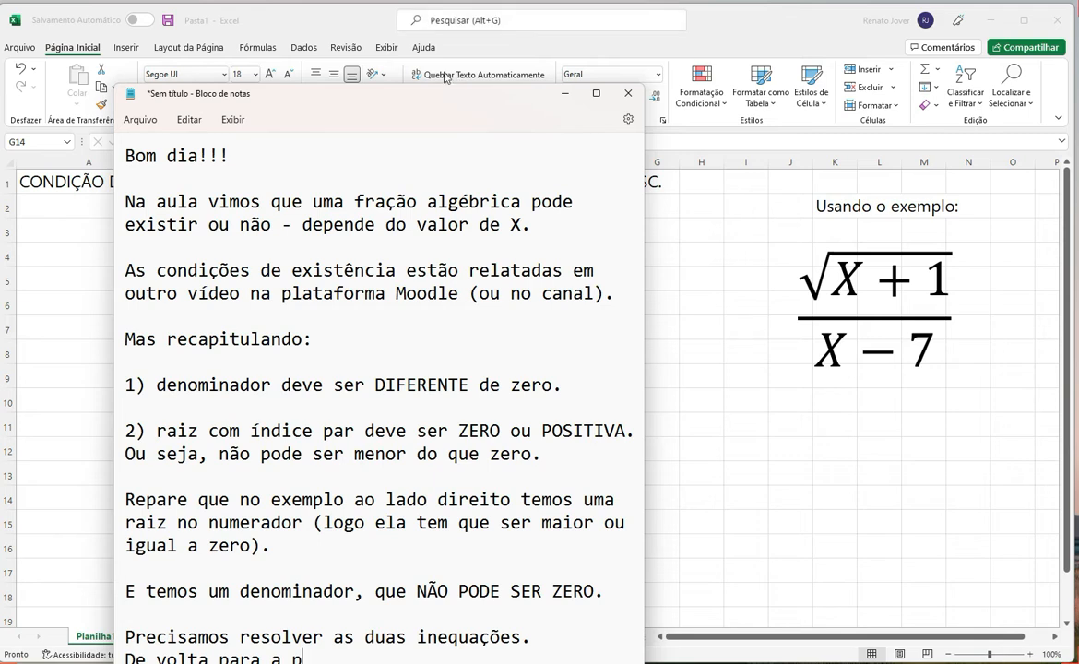
drag(400, 91, 386, 7)
text(a a planilha ..)
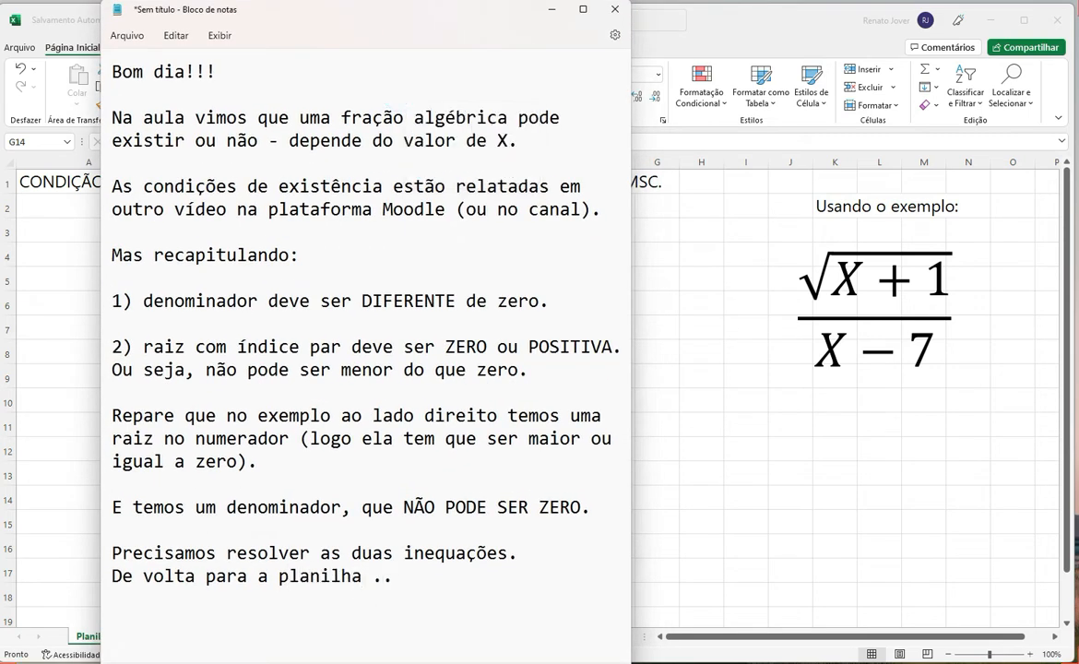
Step: Finish the note's last line as "De volta para a planilha ..." and add "(pause o vídeo sempre que precisar - o vídeo será mudo)" below it
text(. (pause o vídeo sempre que preci)
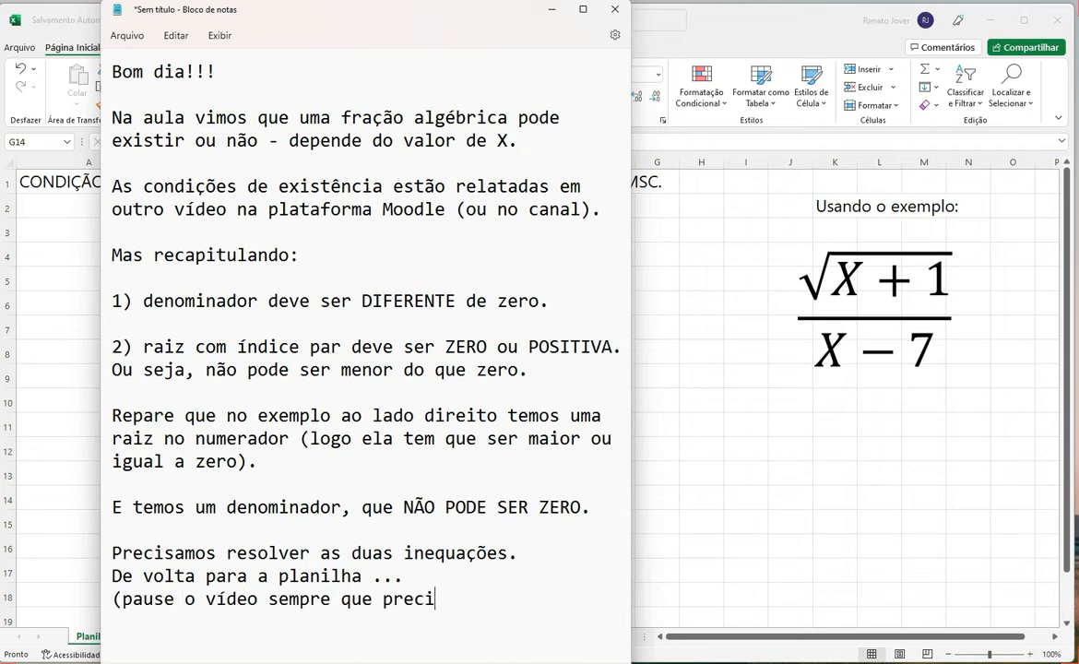
text(sar - o víde)
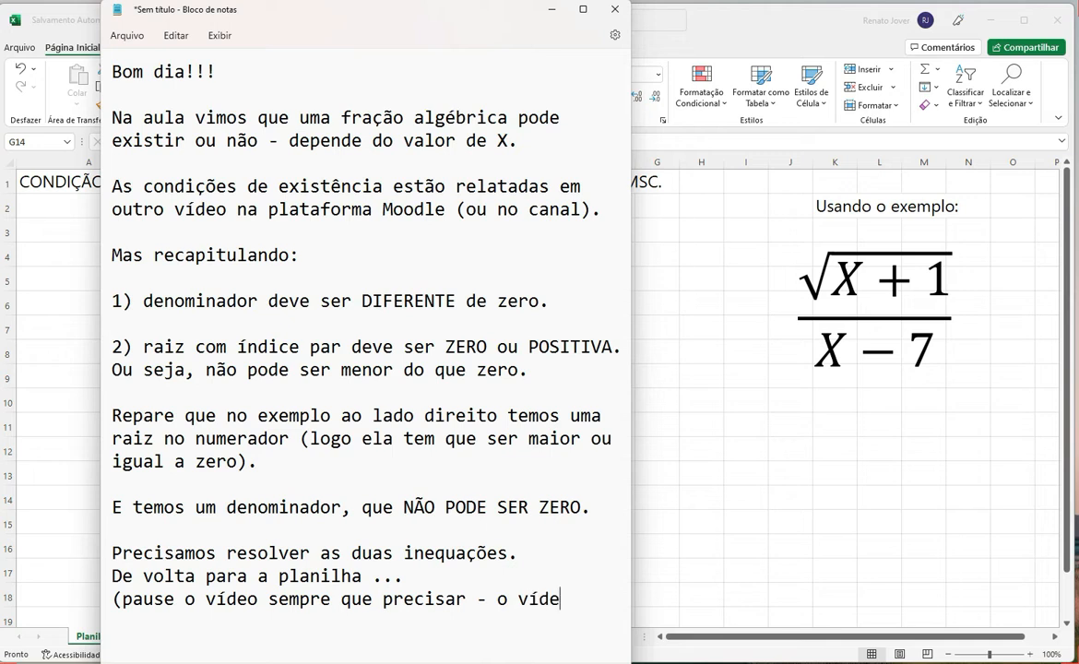
text(o será mudo))
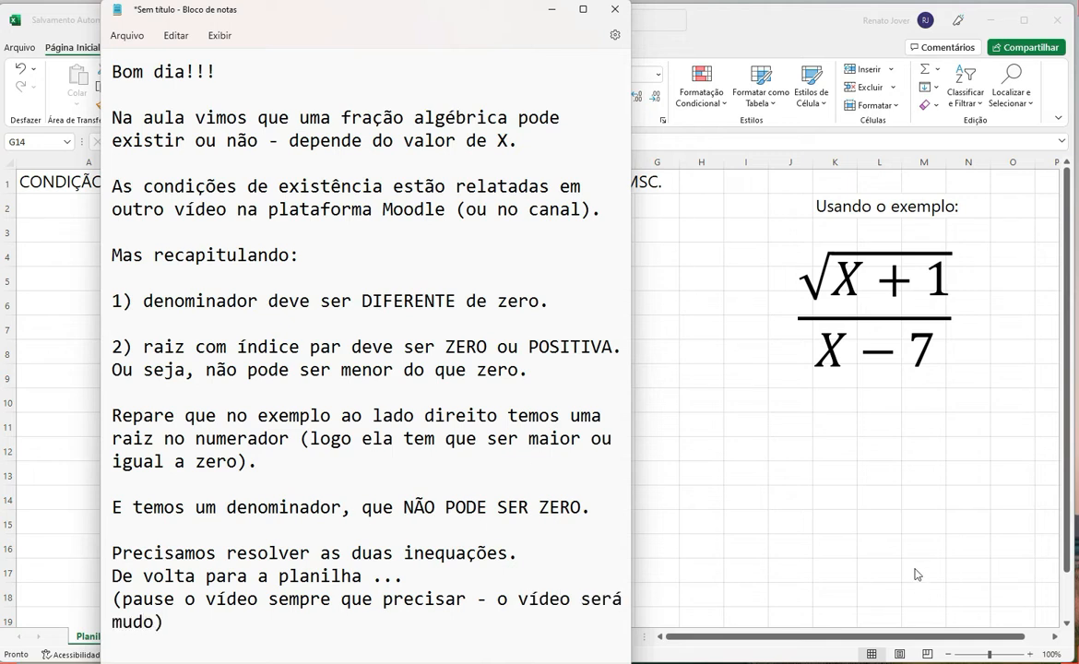
Step: Switch back to the Excel sheet and enter "Como em aula:" in cell K11 below the example fraction
click(549, 10)
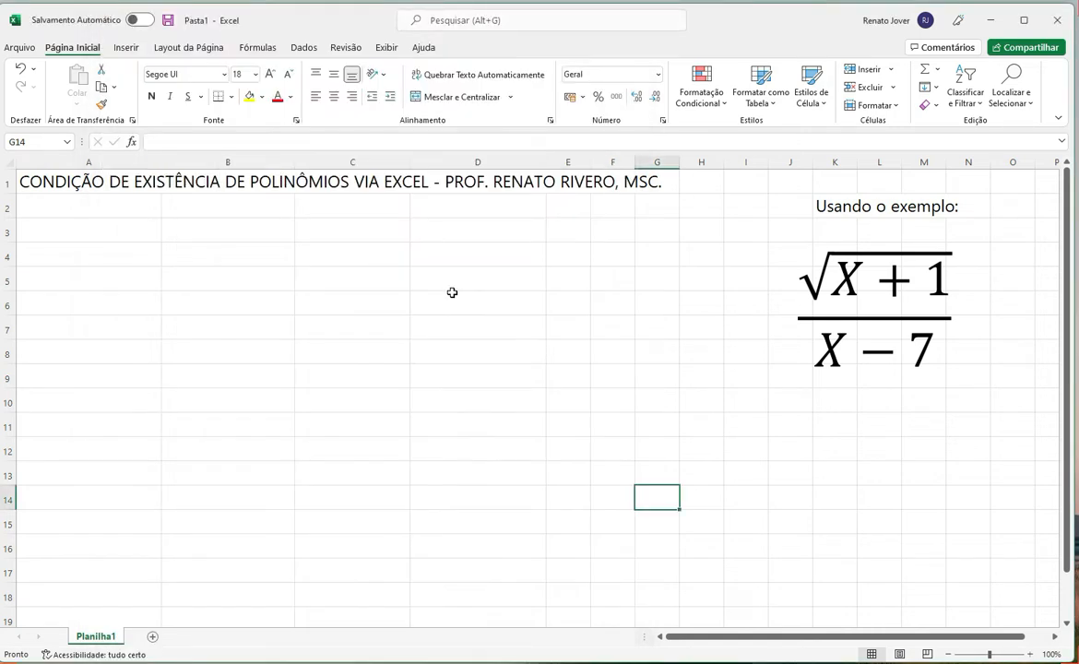
click(834, 423)
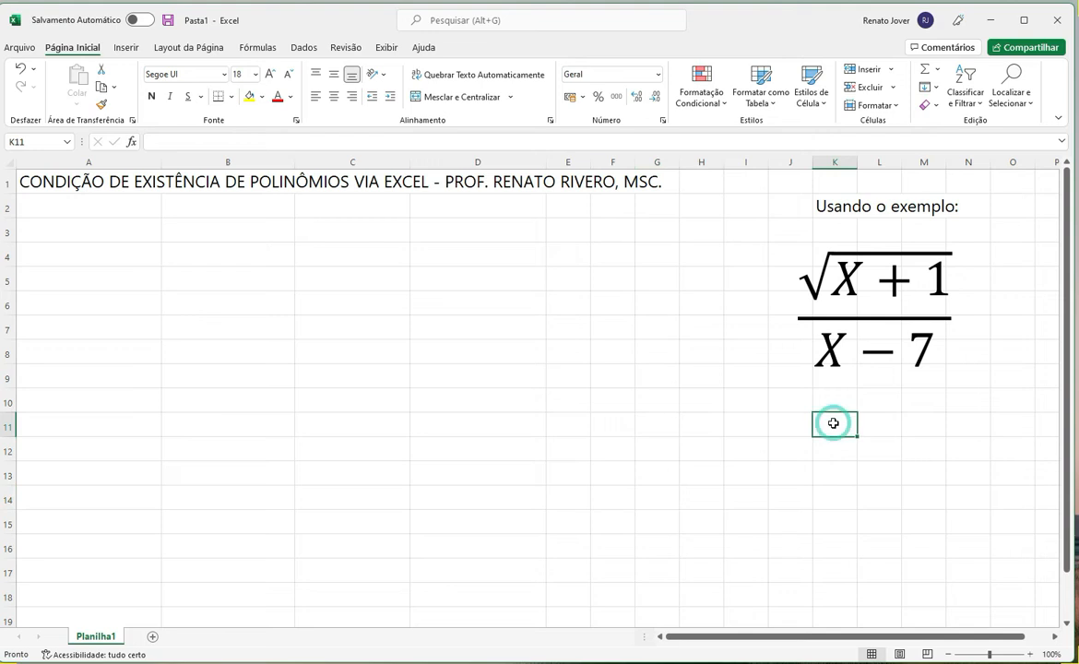
text(Como em aula:)
key(Return)
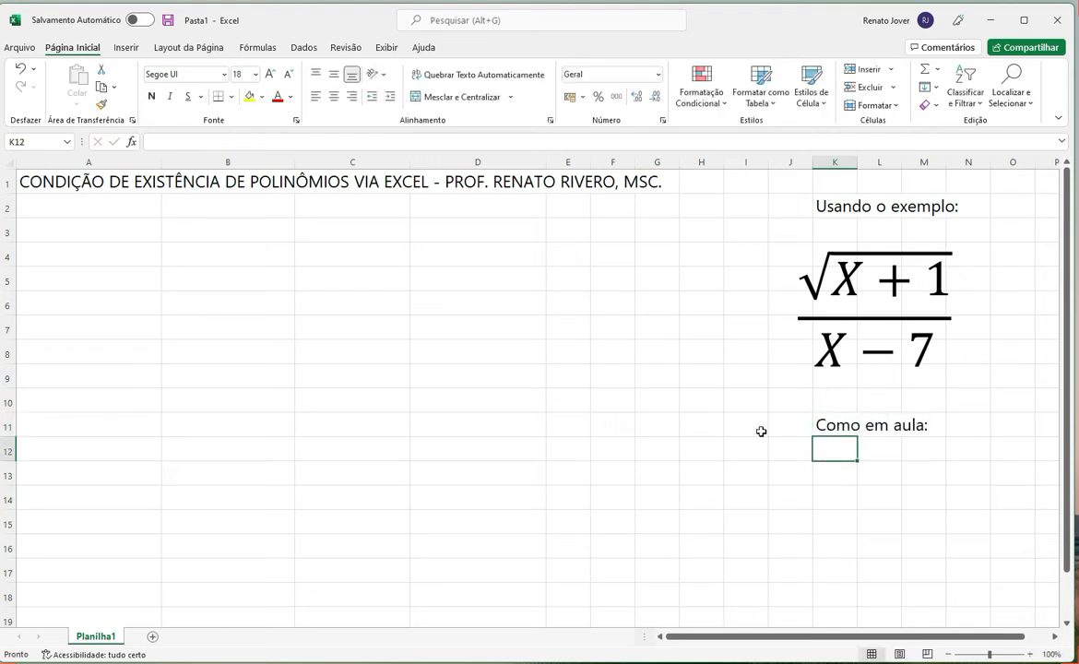
Step: Insert an equation reading "radicando do numerador ≥ 0:" with "x + 1 ≥ 0" on a second line
click(122, 48)
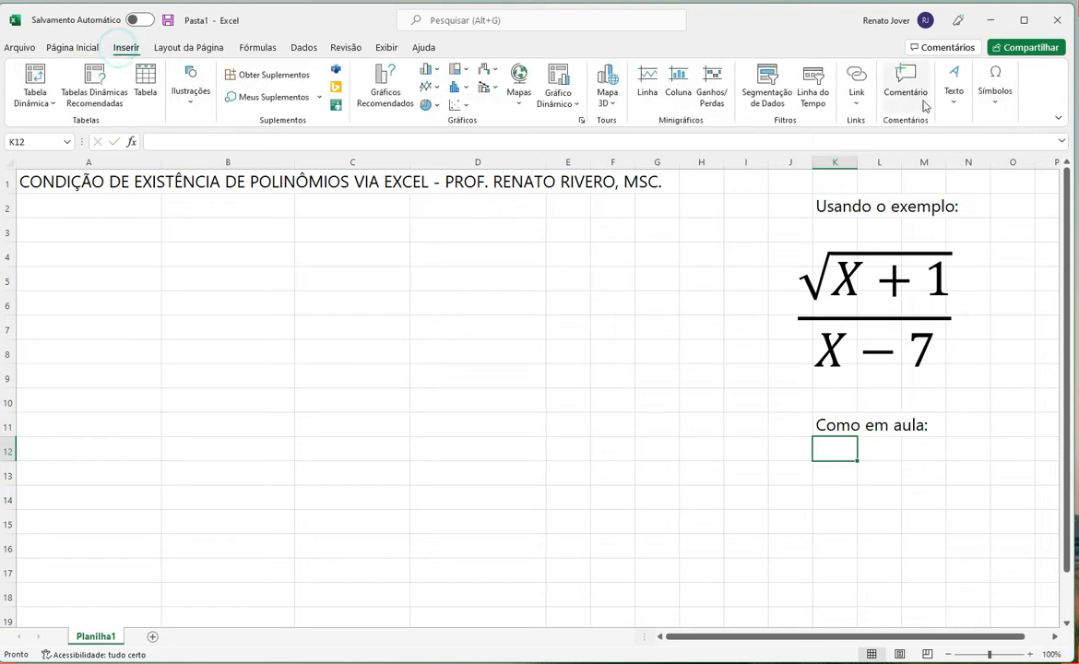
click(995, 85)
click(992, 147)
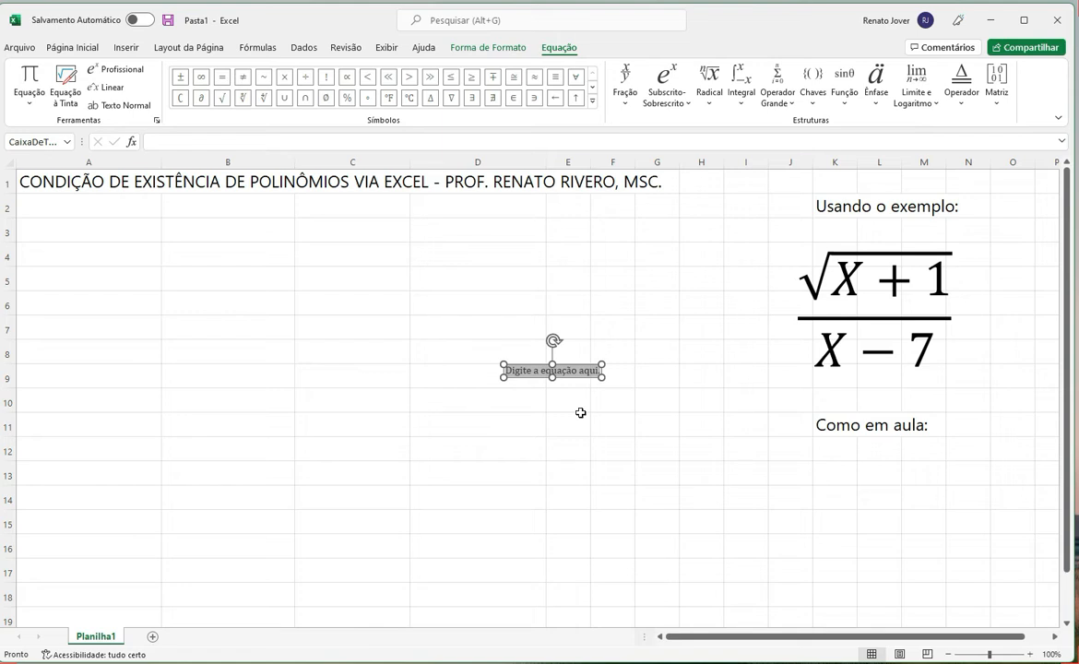
text(num)
key(BackSpace)
key(BackSpace)
text(ra)
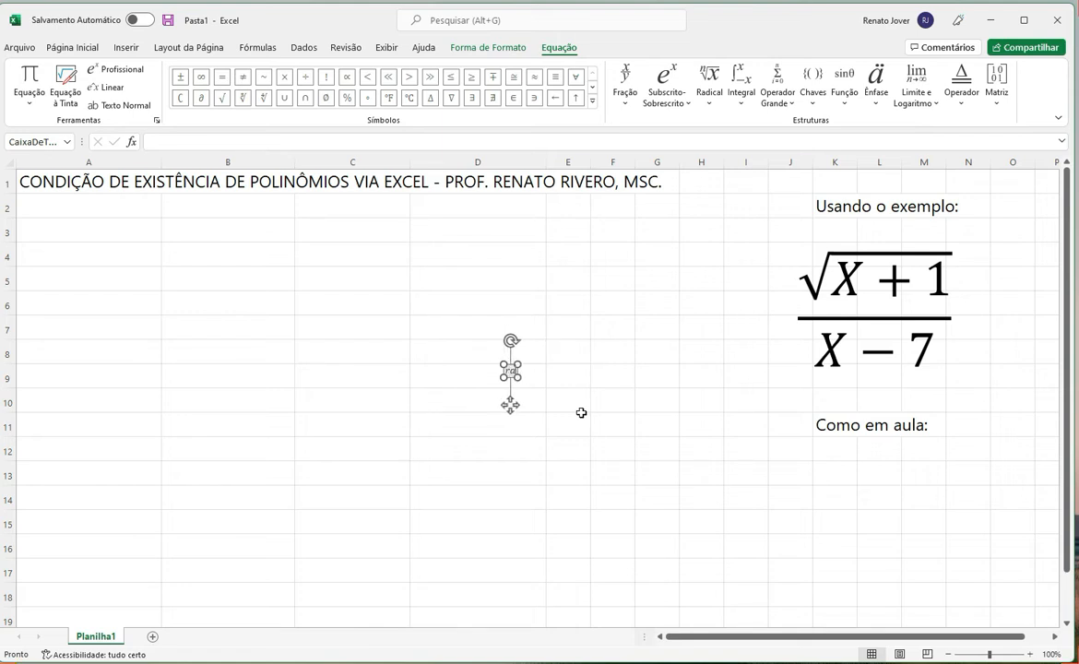
text(dicando ao n)
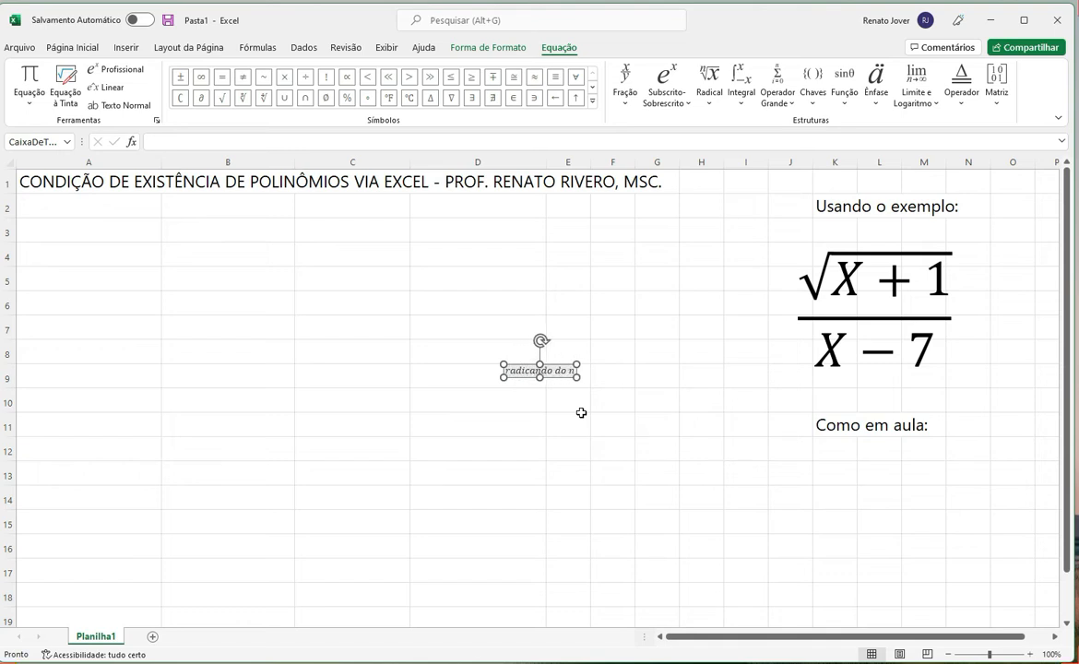
text(umerador>=0)
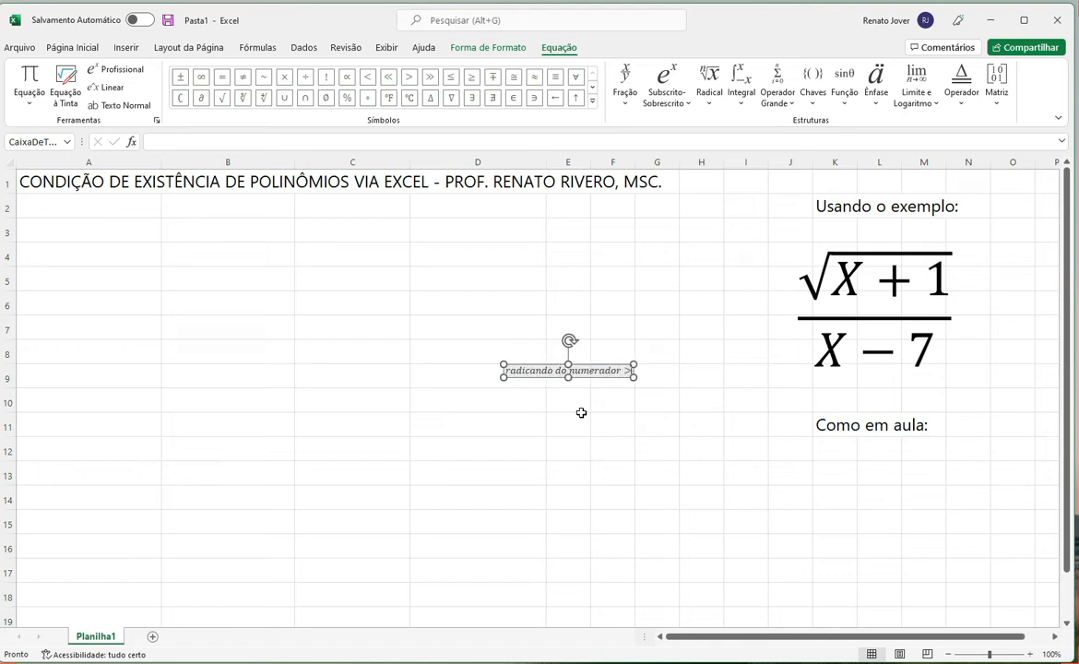
key(Return)
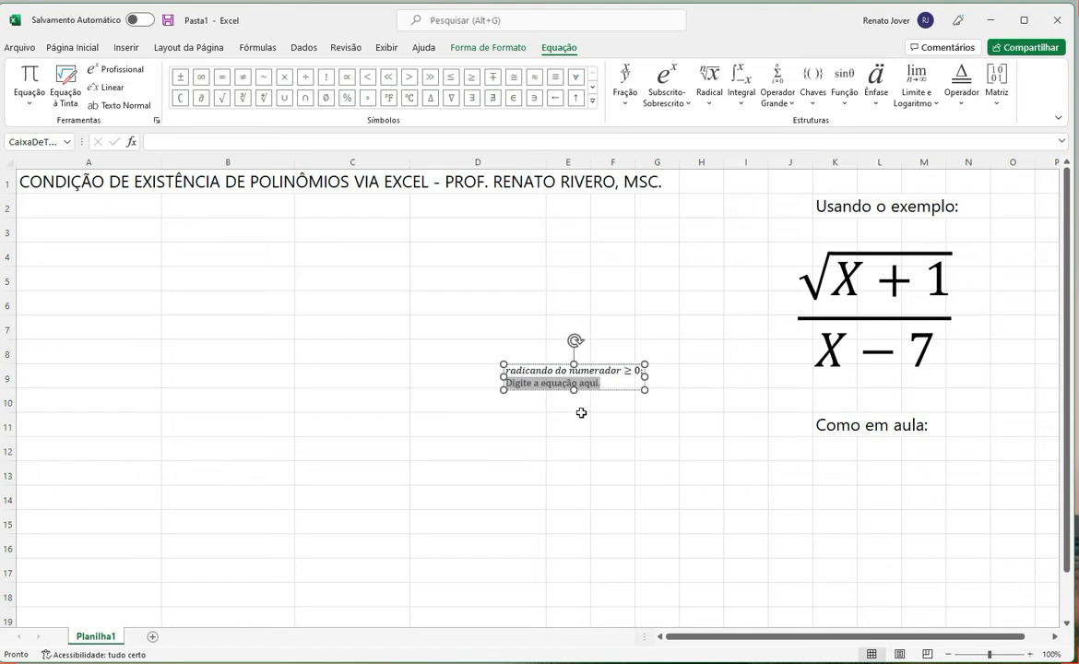
text(x + 1 ≥ 0)
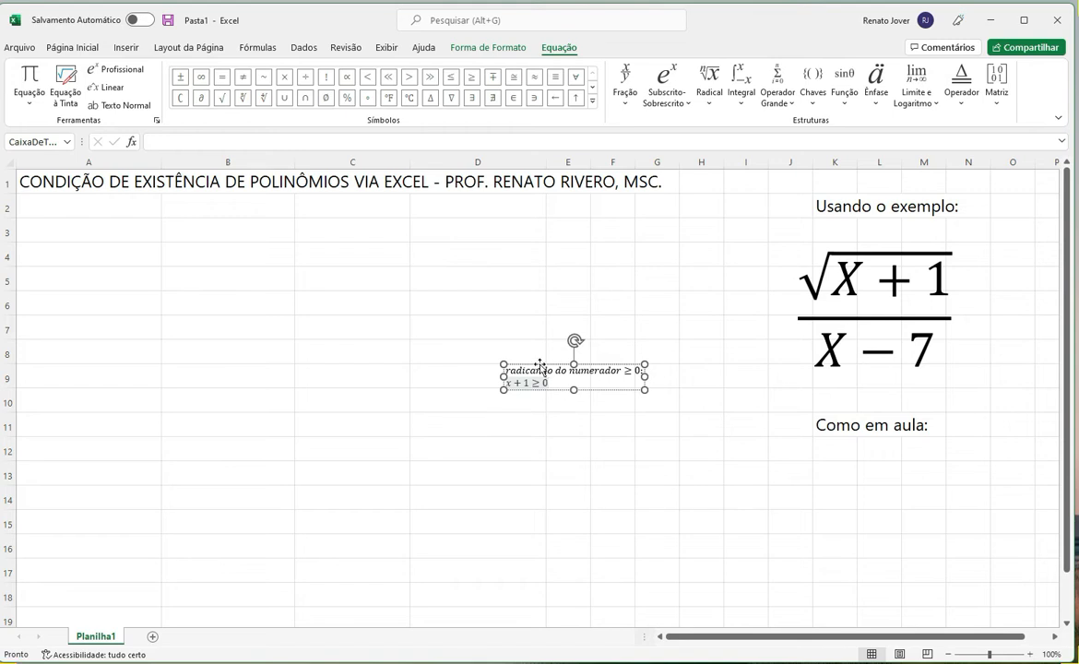
Step: Enlarge the equation's first line, "radicando do numerador ≥ 0:", to 24 pt
click(540, 367)
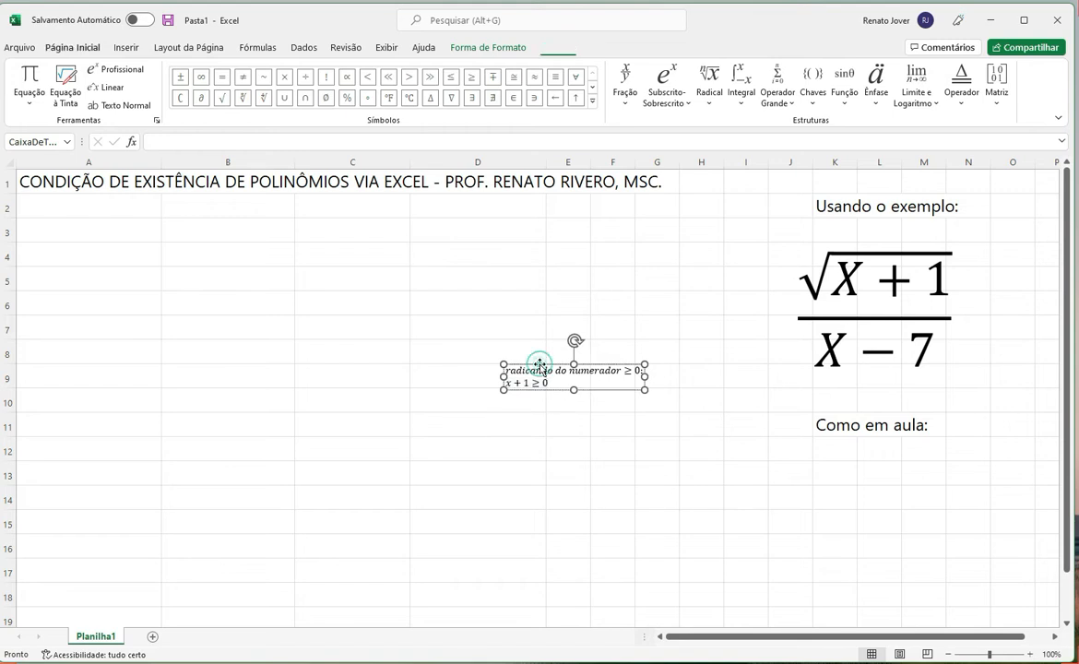
click(121, 49)
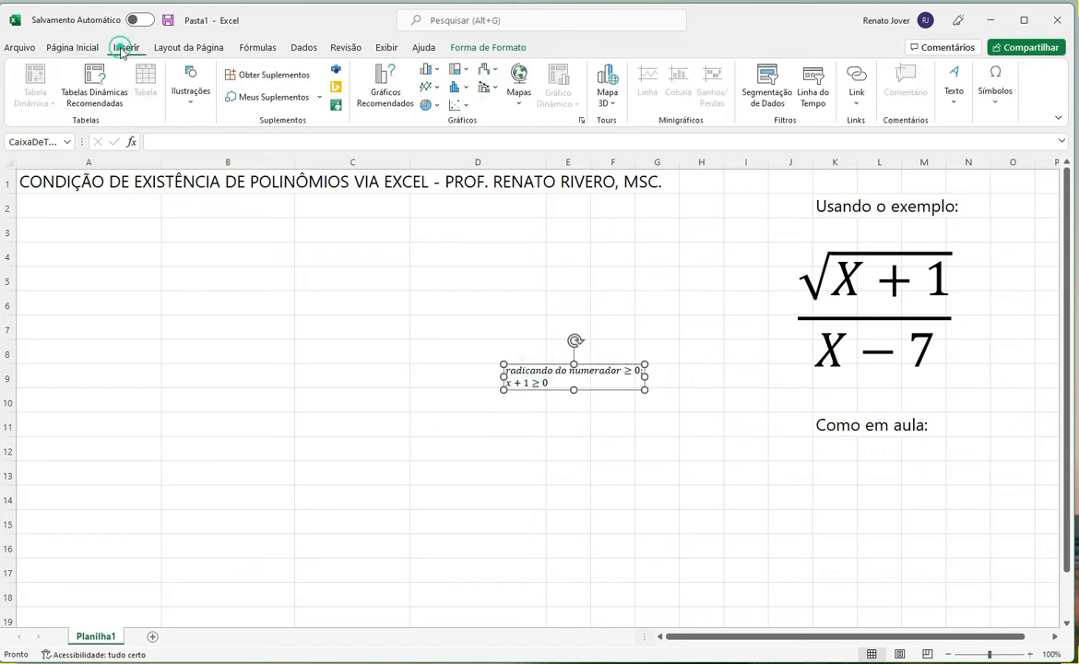
click(73, 47)
click(450, 396)
click(538, 371)
click(538, 370)
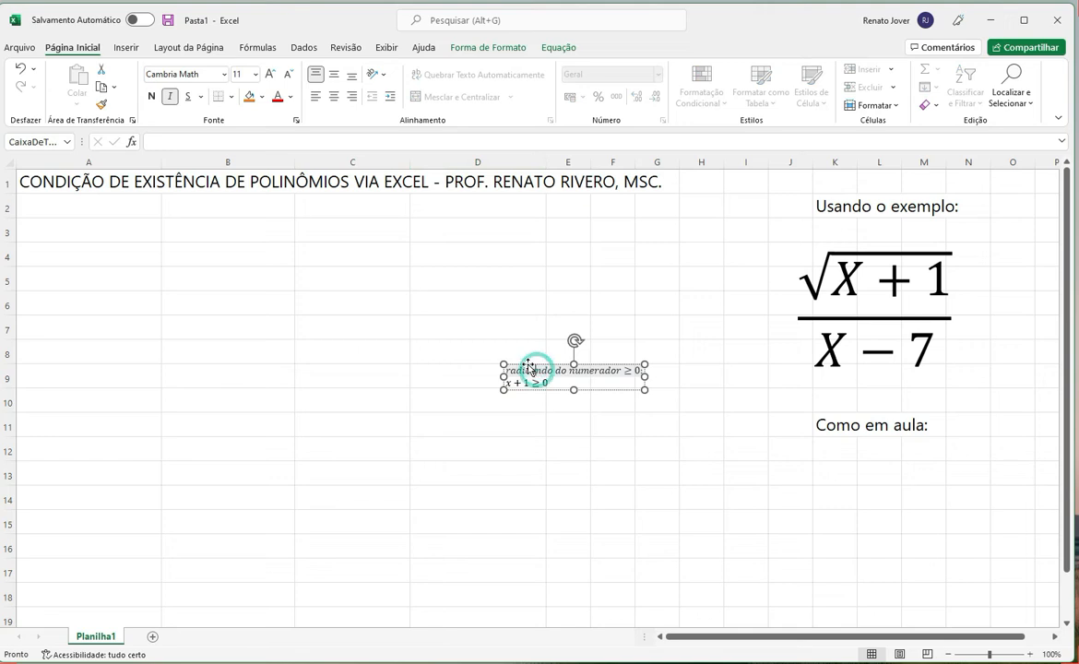
click(270, 73)
click(271, 74)
click(270, 74)
click(270, 74)
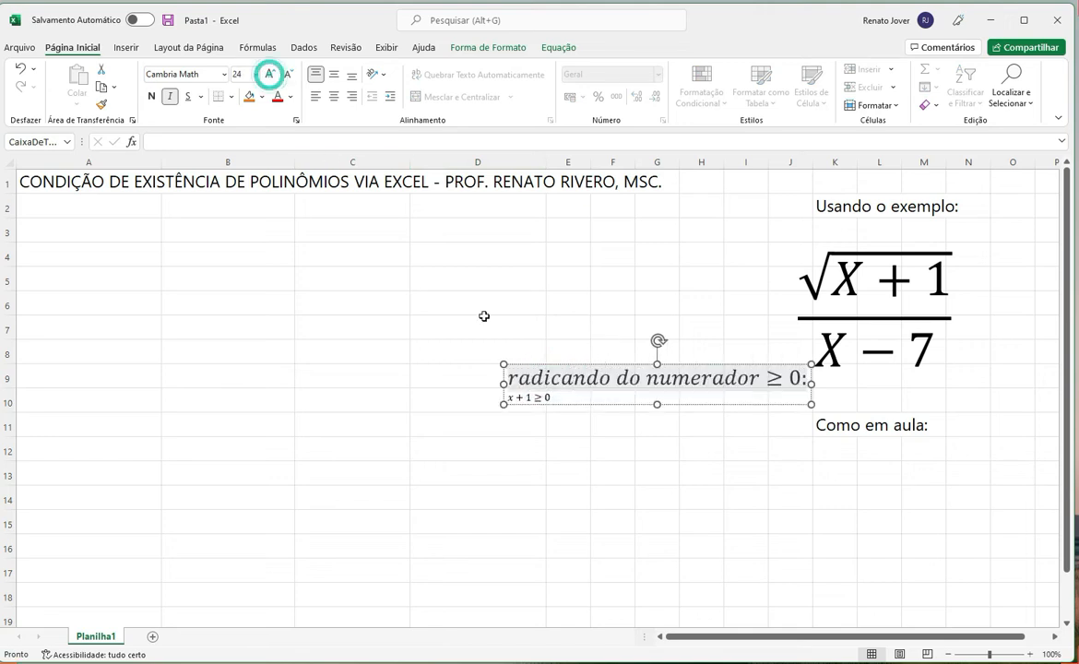
Step: Enlarge the "x + 1 ≥ 0" line to 28 pt and move the equation box down to rows 12–14
drag(506, 398, 552, 399)
click(271, 73)
click(270, 73)
click(270, 74)
click(270, 74)
click(271, 74)
click(271, 73)
click(270, 74)
drag(684, 424, 647, 506)
Step: Append an arrow (→) after "x + 1 ≥ 0" and add the solution "x ≥ −1" on a new line
click(583, 486)
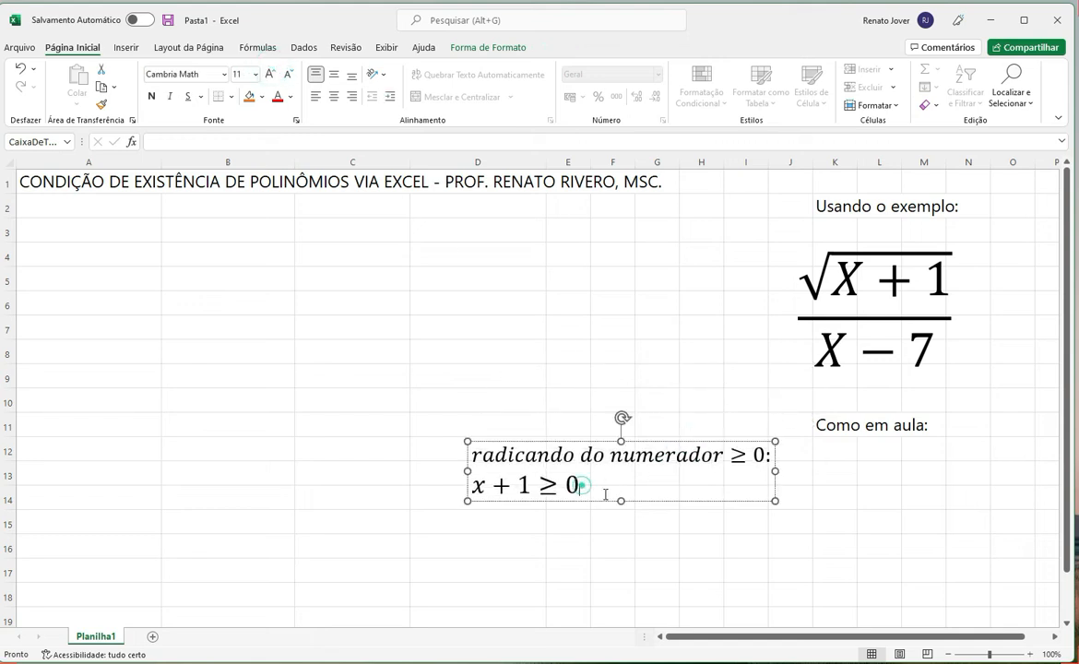
key(BackSpace)
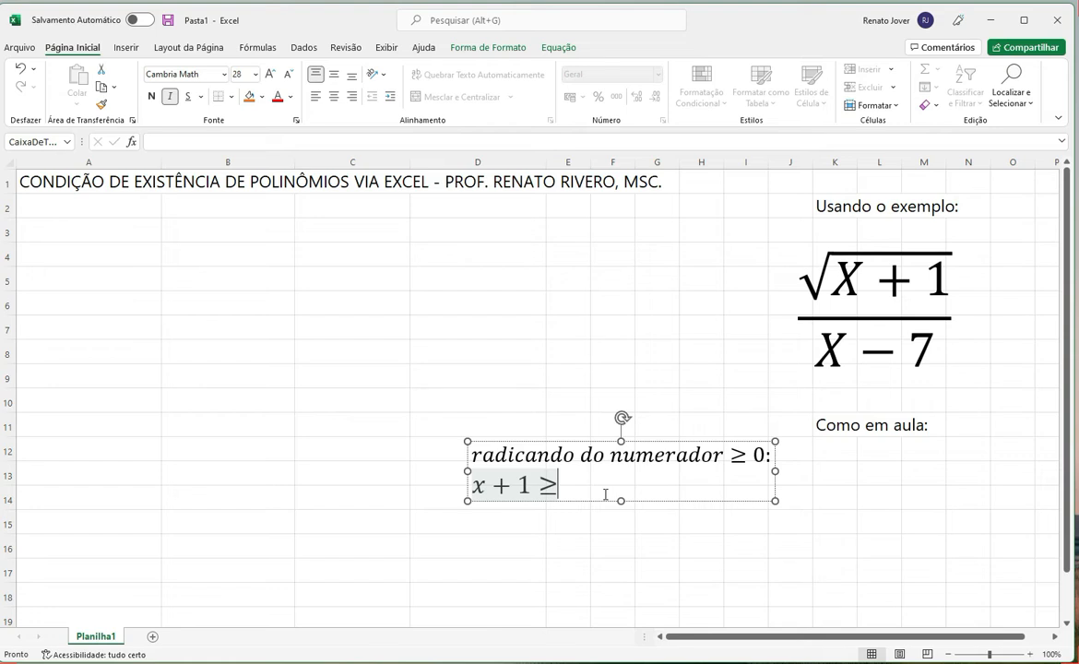
text(0->)
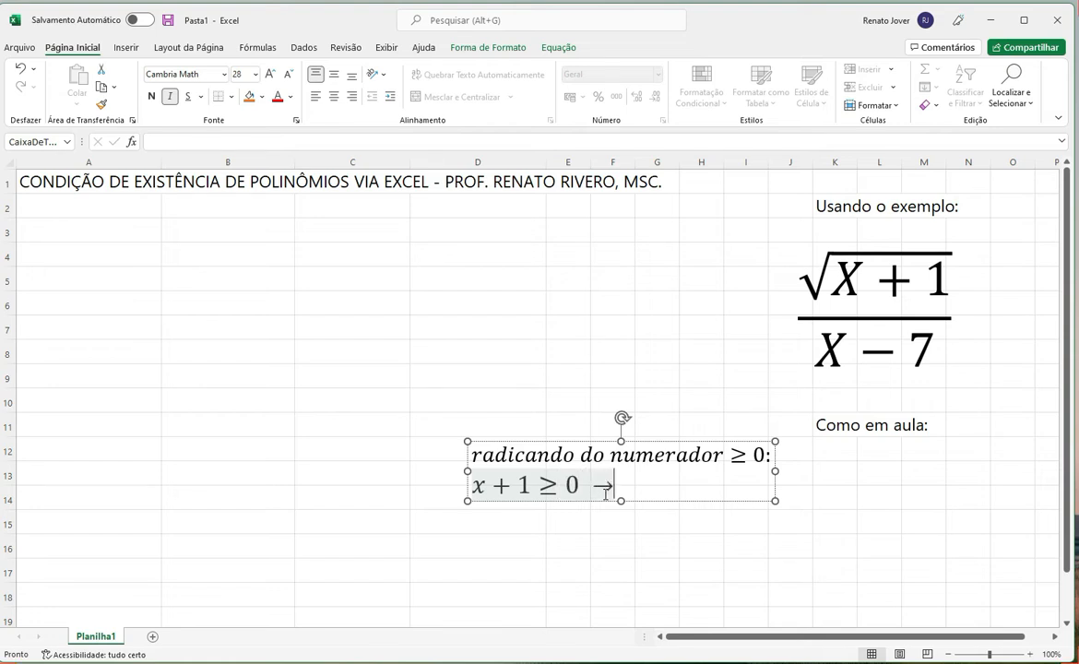
key(Return)
text(x)
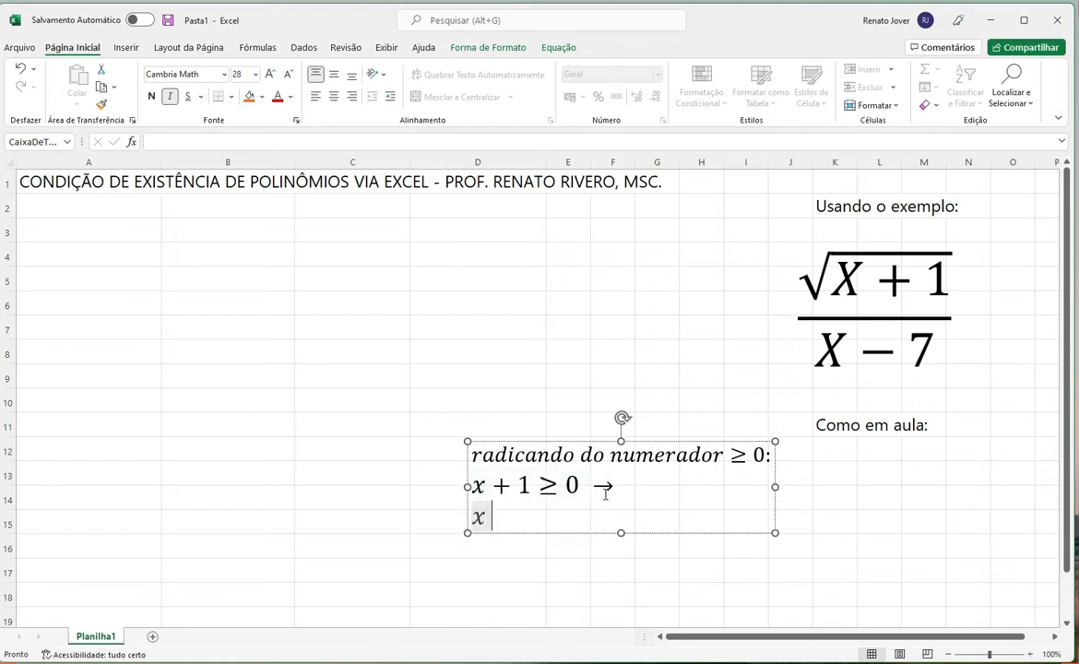
text(>=-)
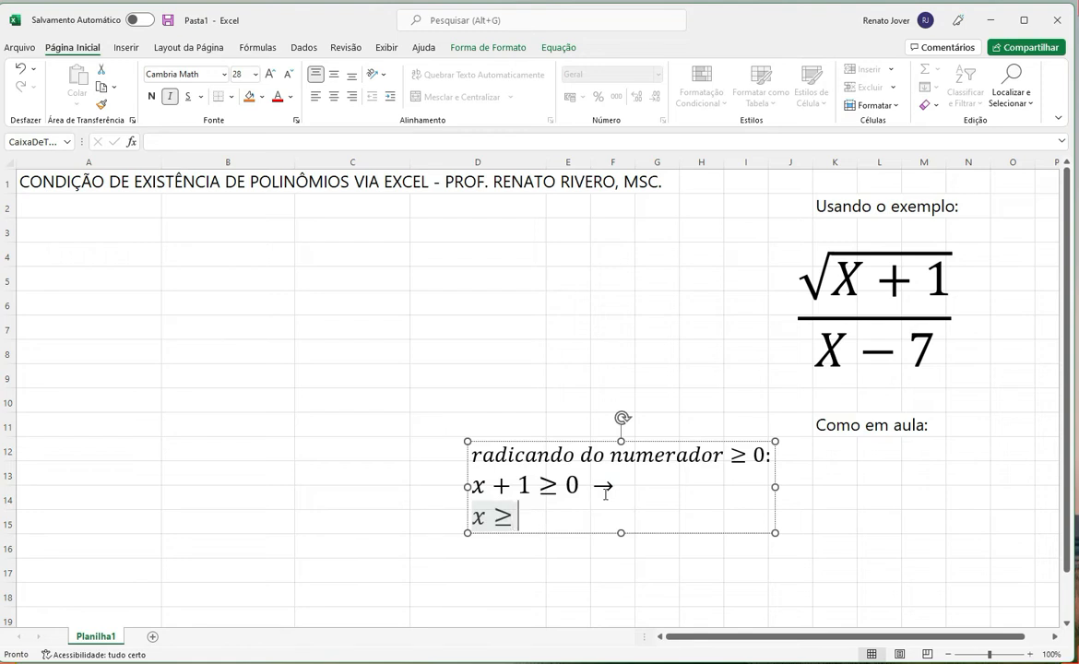
text(1)
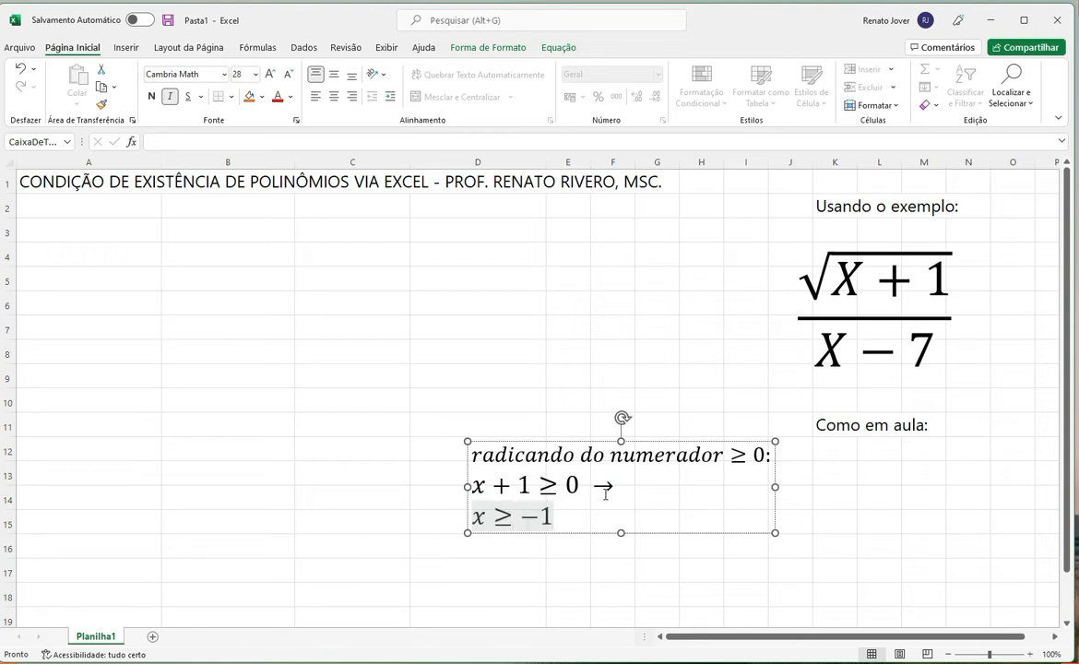
Step: Insert a second, separate equation box and write "denominador" in it
click(838, 500)
click(125, 47)
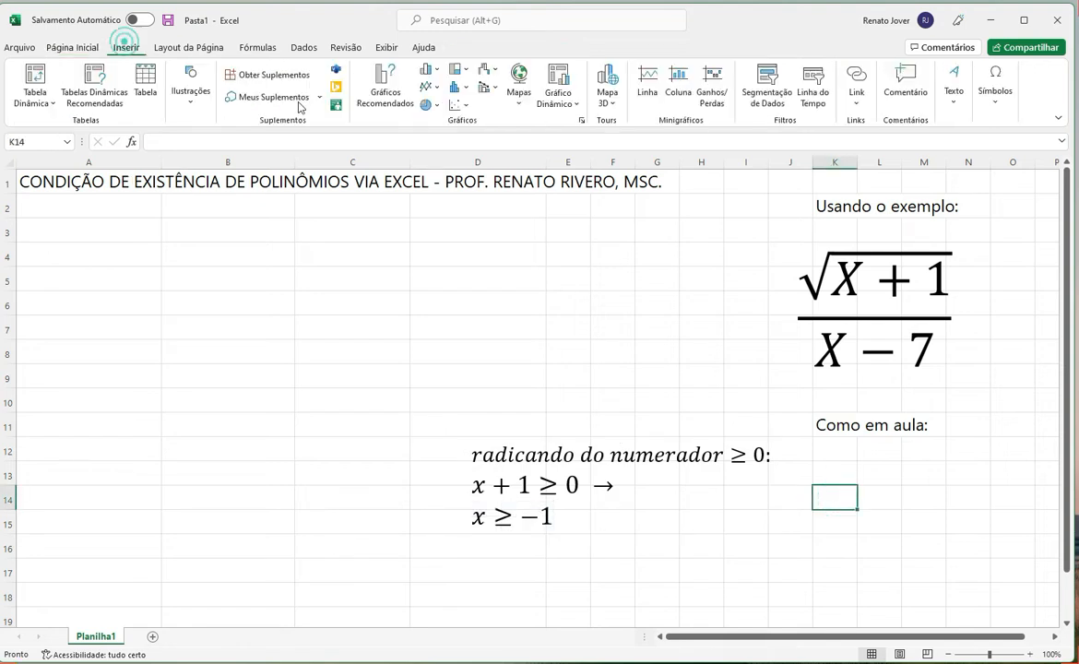
click(992, 91)
click(992, 137)
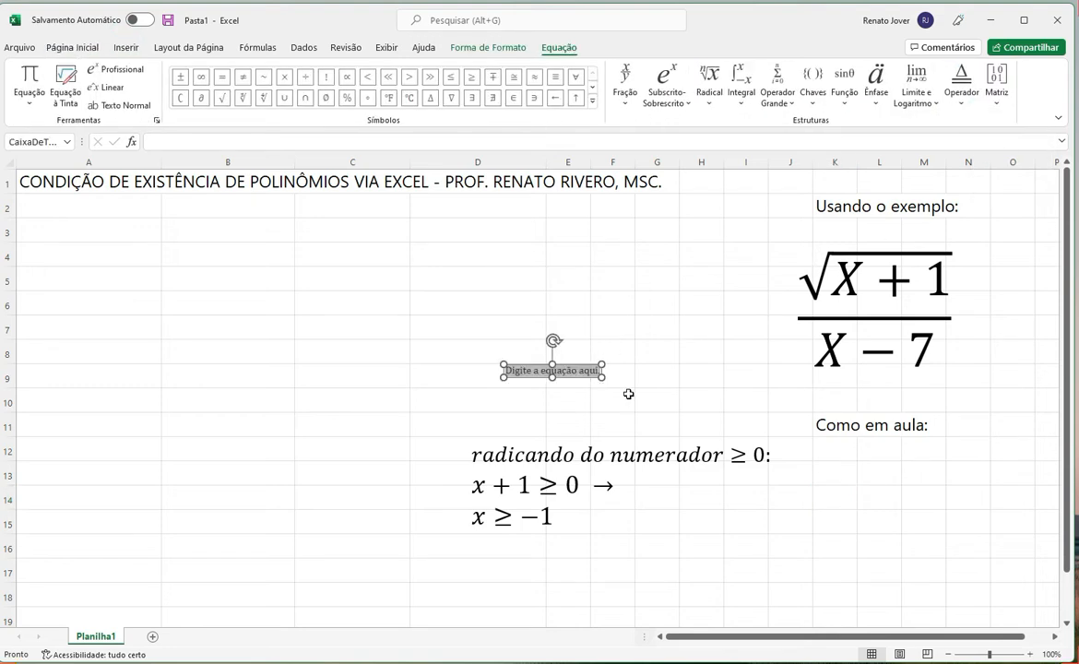
text(denom)
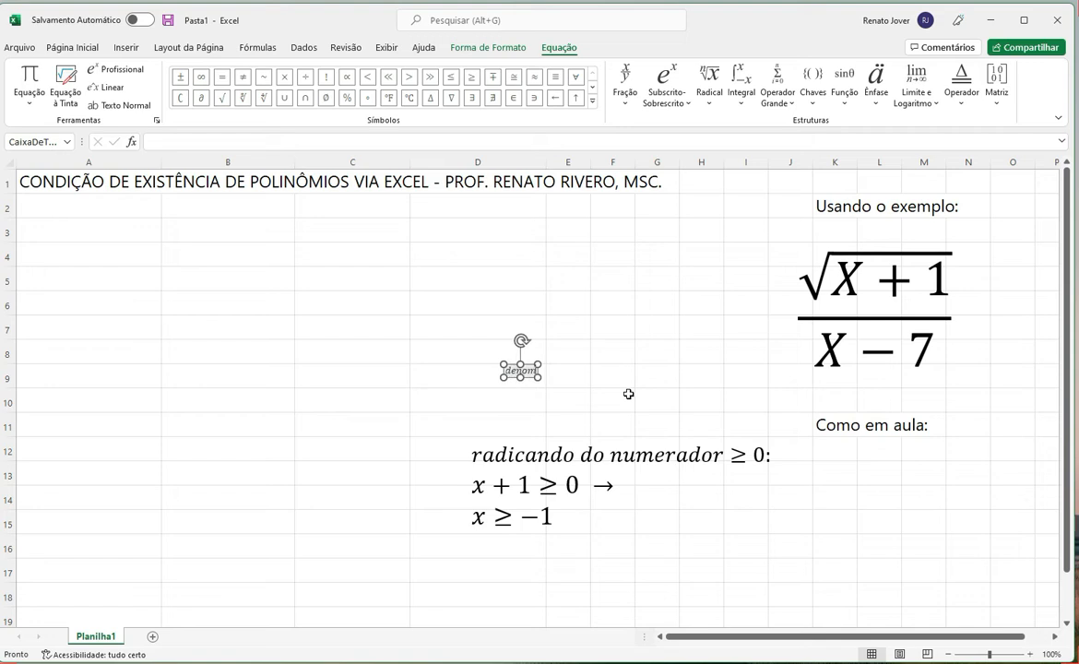
text(inador)
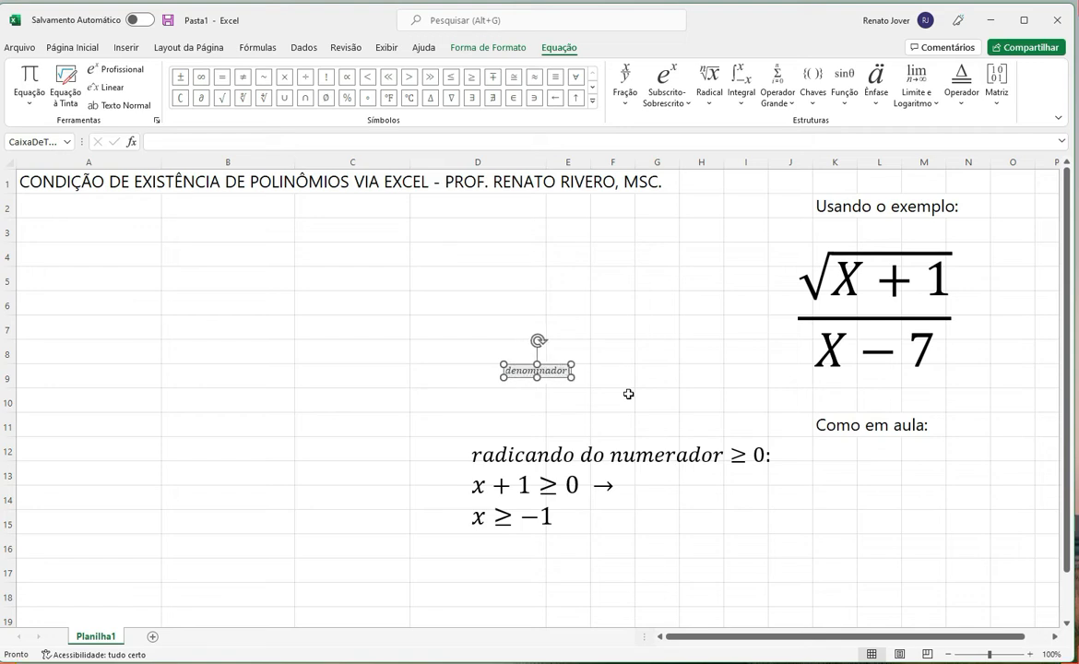
text( difernete de z)
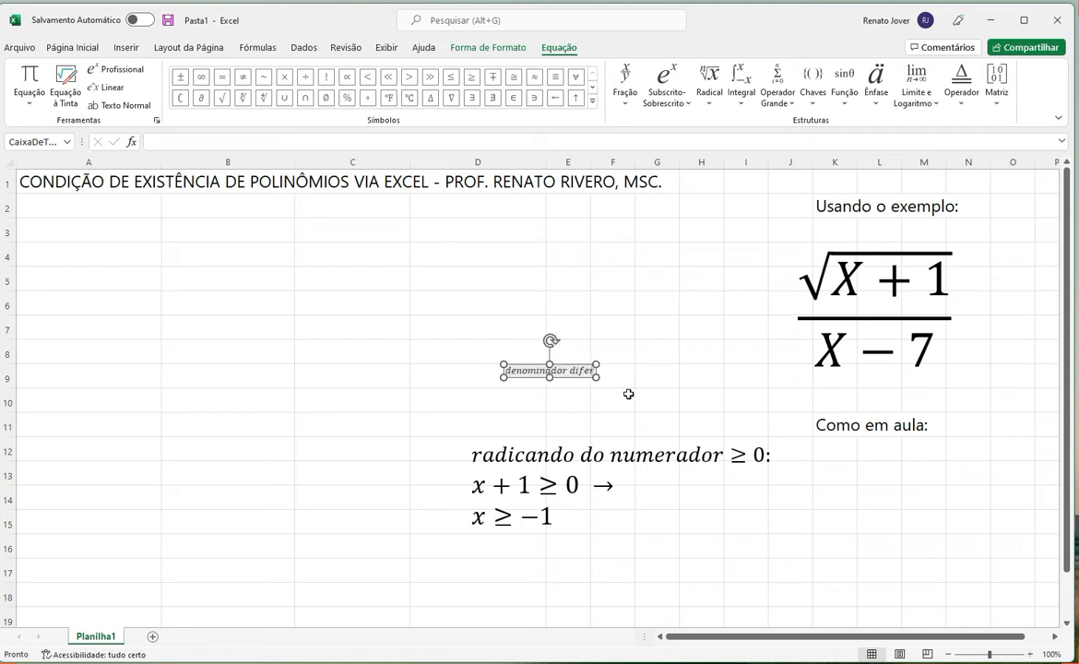
key(BackSpace)
key(BackSpace)
key(BackSpace)
key(BackSpace)
key(BackSpace)
key(BackSpace)
key(BackSpace)
key(BackSpace)
key(BackSpace)
key(BackSpace)
key(BackSpace)
key(BackSpace)
key(BackSpace)
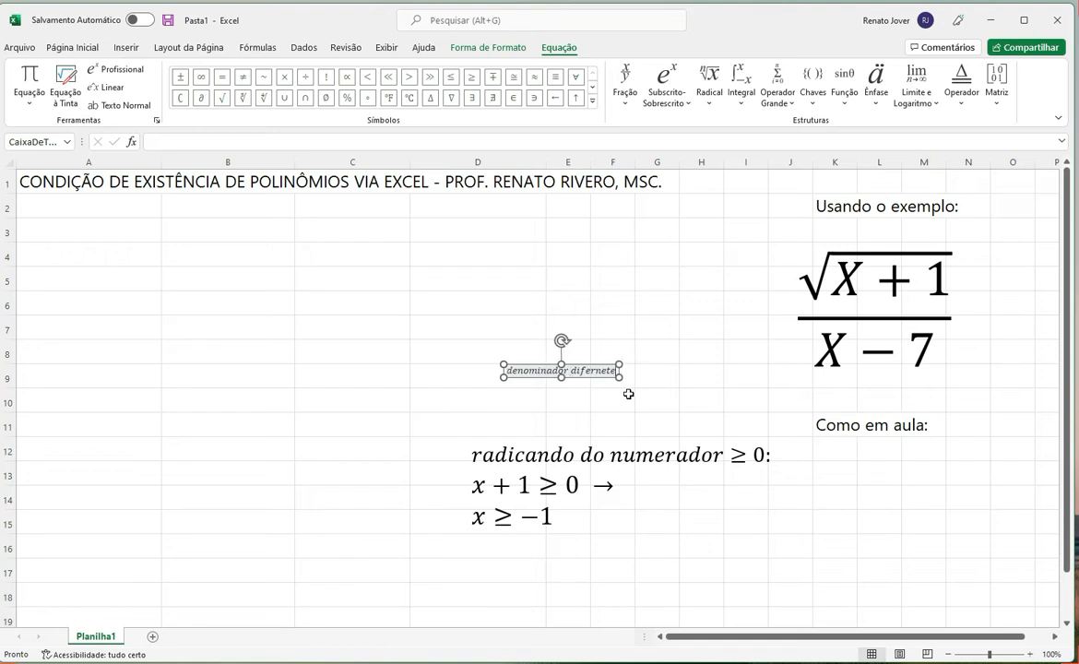
key(BackSpace)
key(BackSpace)
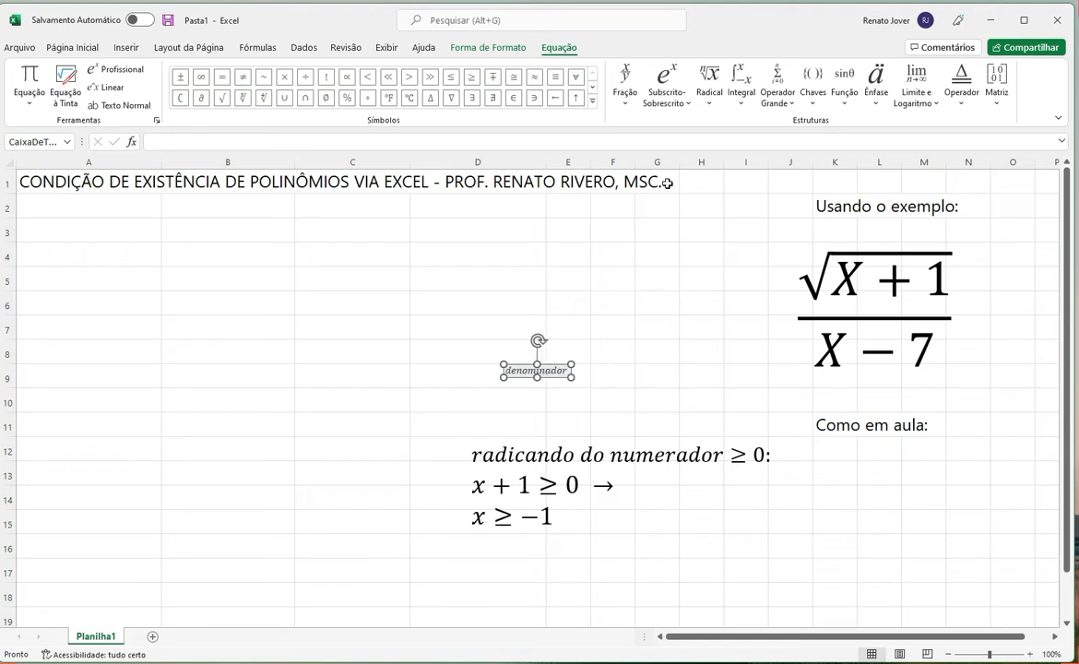
Step: Complete the second equation as "denominador ≠ 0", using the not-equal symbol
click(243, 77)
text(0)
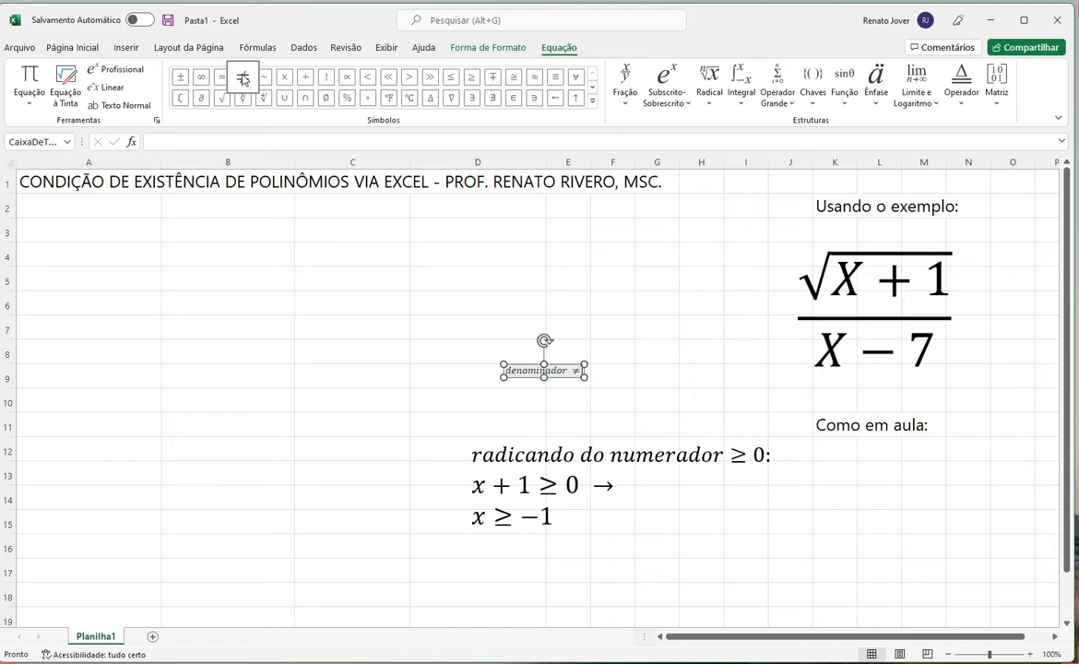
click(369, 397)
Step: Place the "denominador ≠ 0" equation just below "Como em aula:" and set its font size to 24 pt
click(523, 371)
drag(524, 364, 873, 454)
click(256, 83)
click(227, 242)
drag(979, 458, 922, 448)
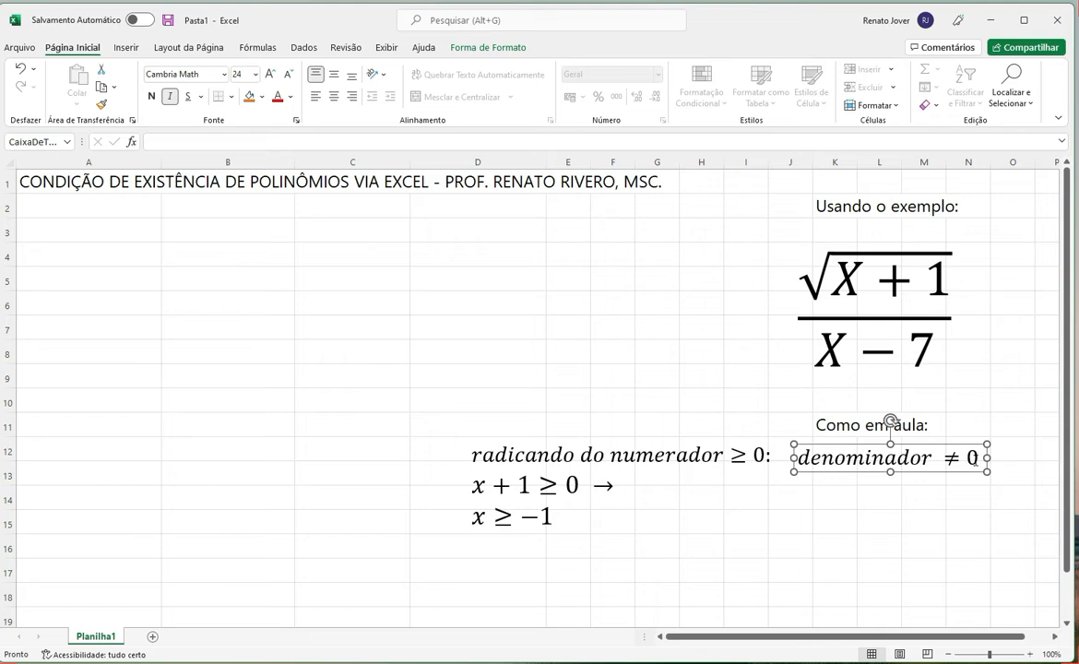
Step: Add the inequality "X - 7 ≠ 0" below "denominador ≠ 0" in the same equation box, using the not-equal symbol
click(975, 459)
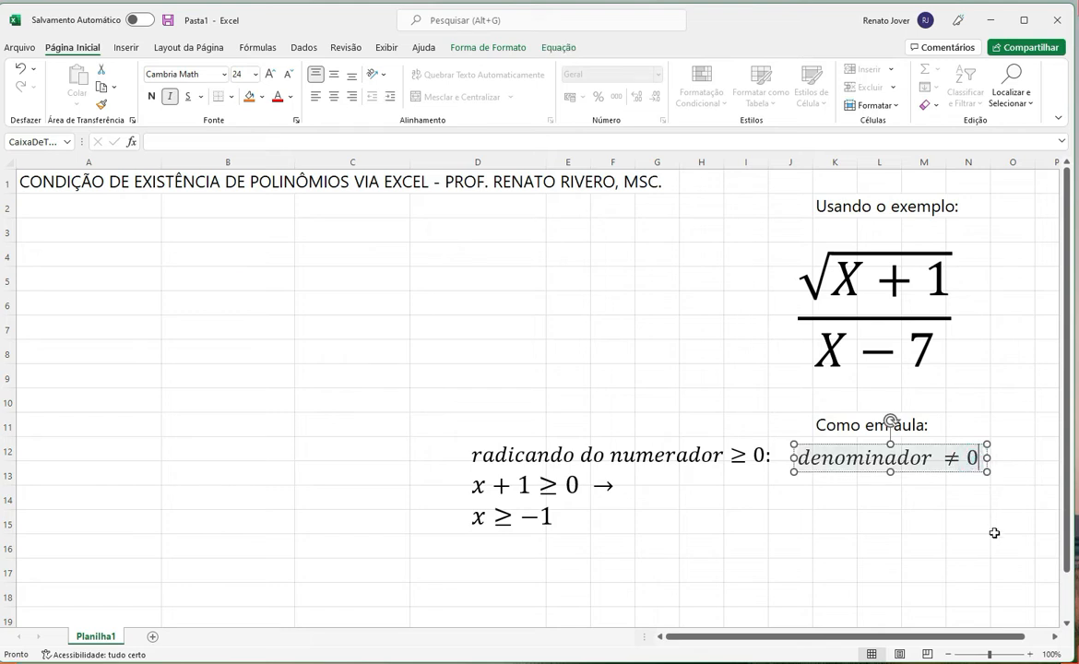
key(Return)
key(Return)
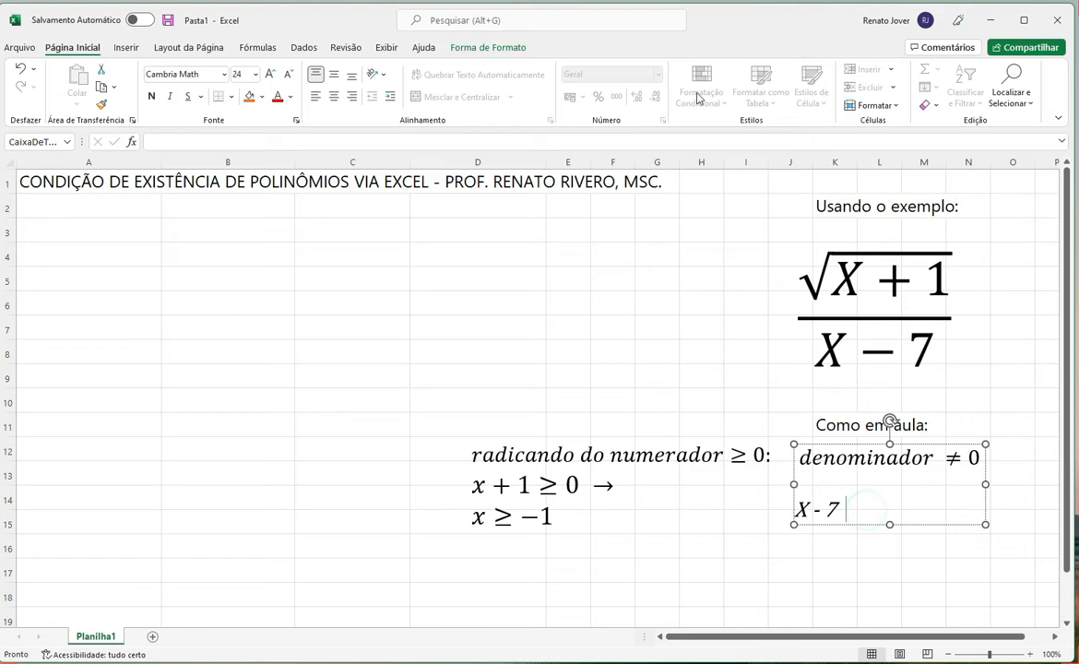
click(461, 54)
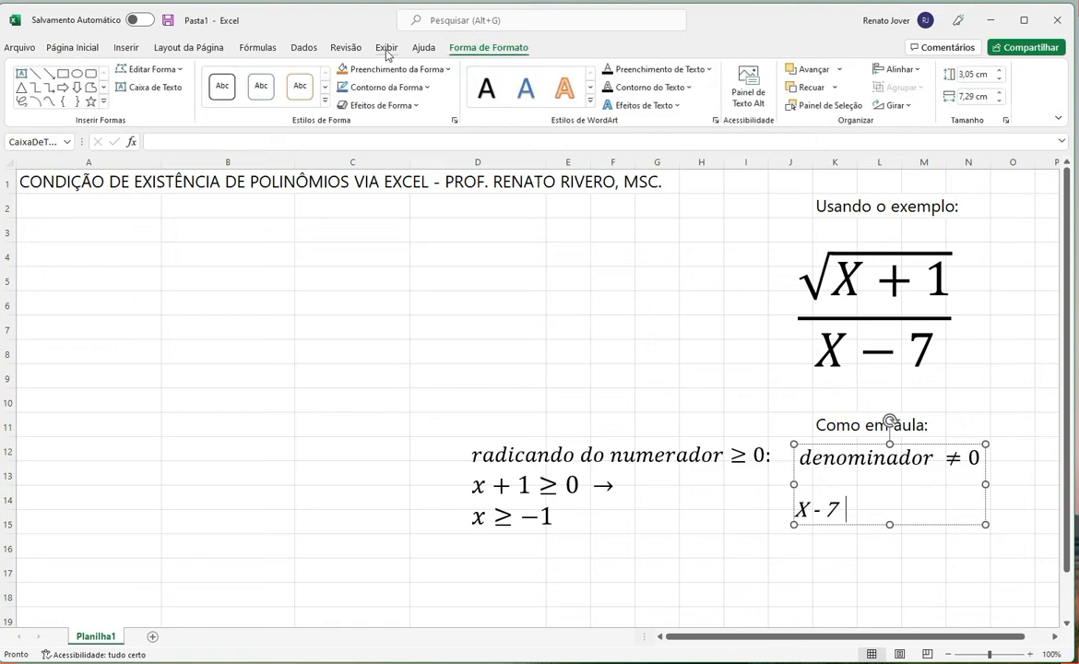
click(386, 49)
click(126, 47)
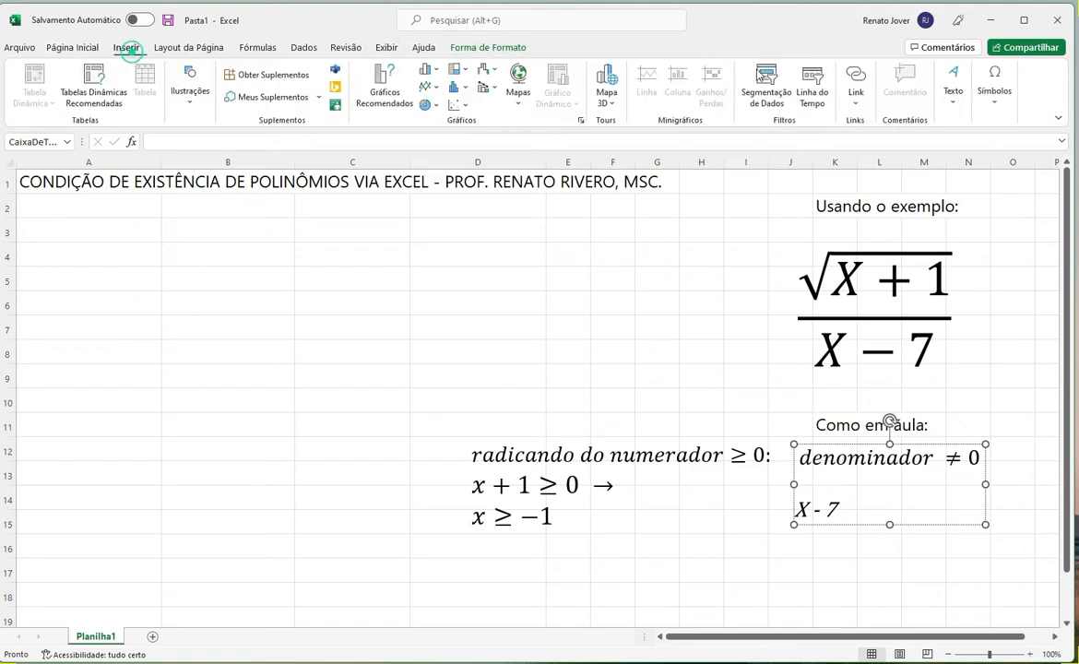
click(994, 81)
click(995, 141)
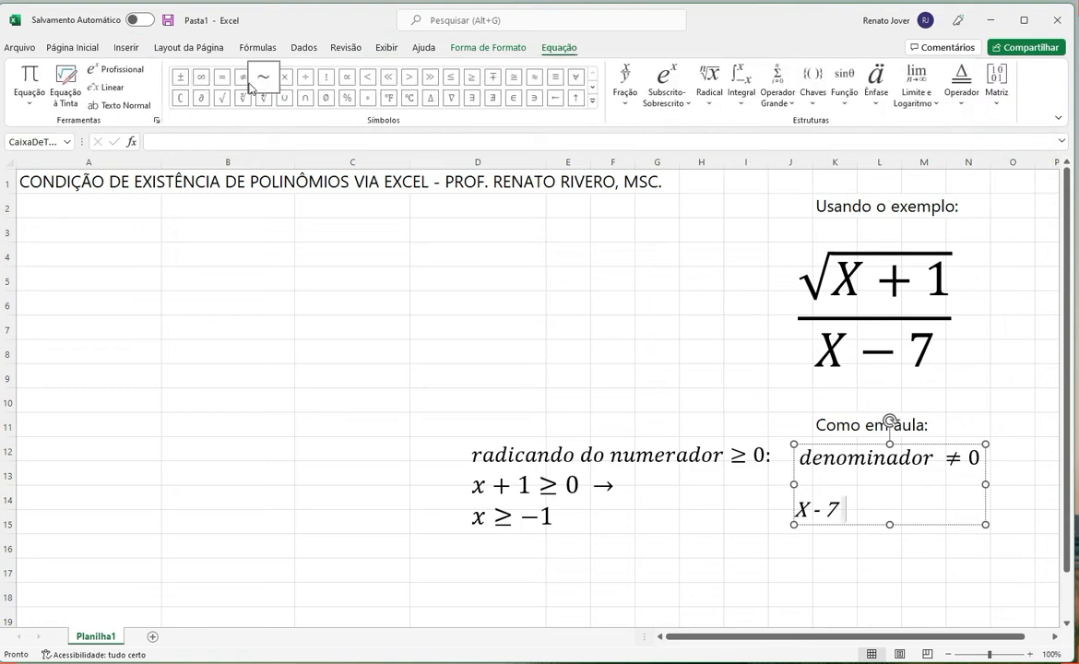
click(244, 81)
text(0)
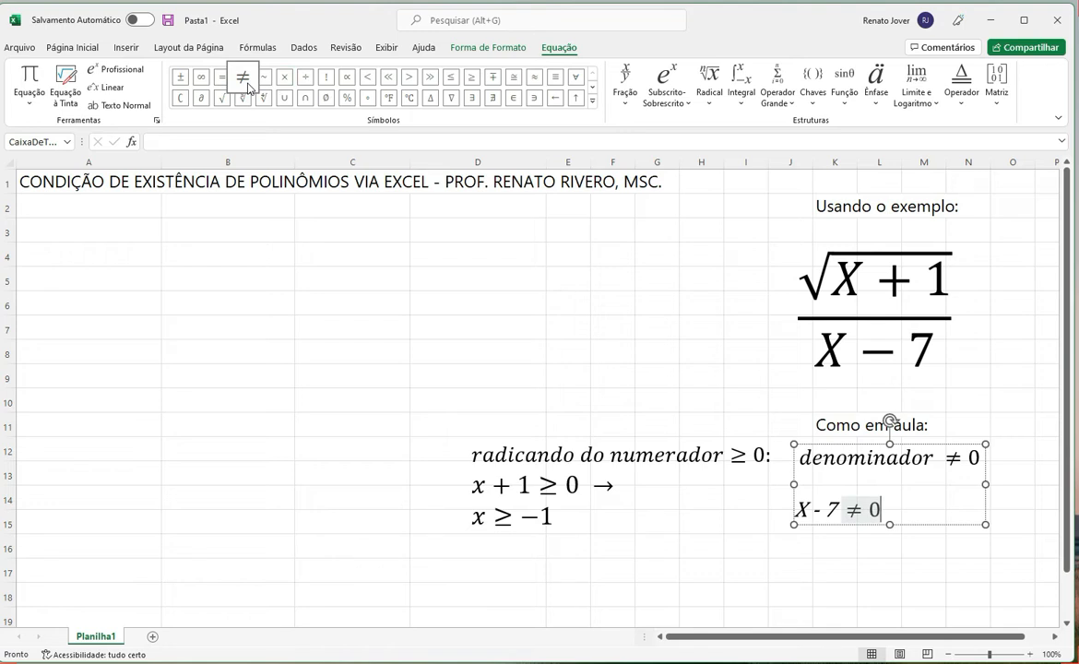
Step: Append an arrow (→) after "X - 7 ≠ 0" and add the solution "X ≠ 7" on a new line
text(-)
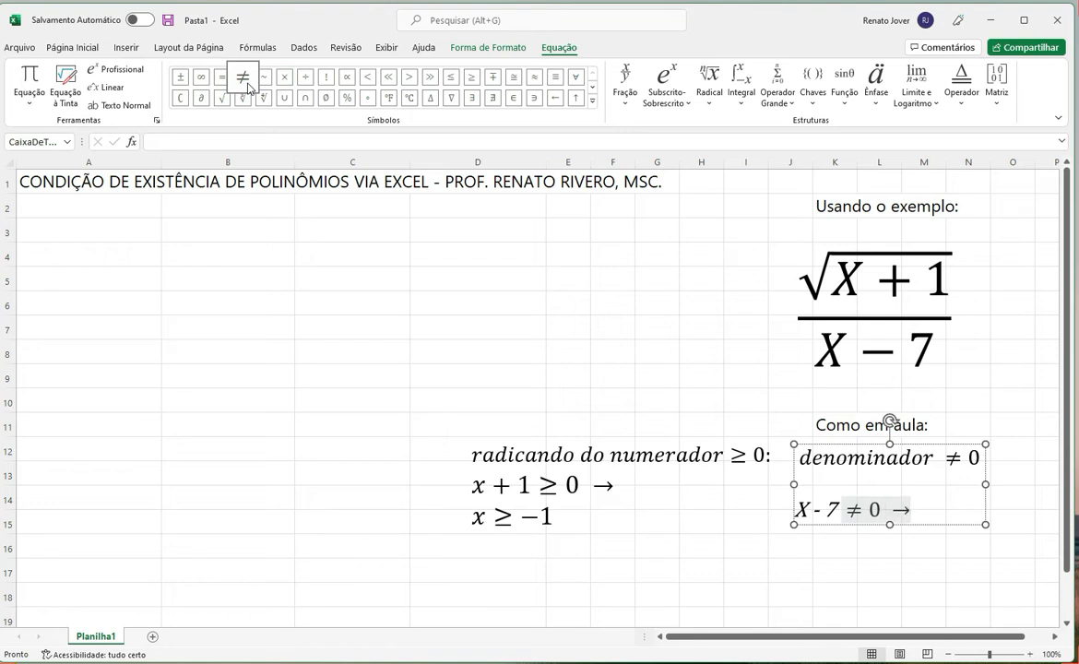
text(>)
key(Return)
text(X)
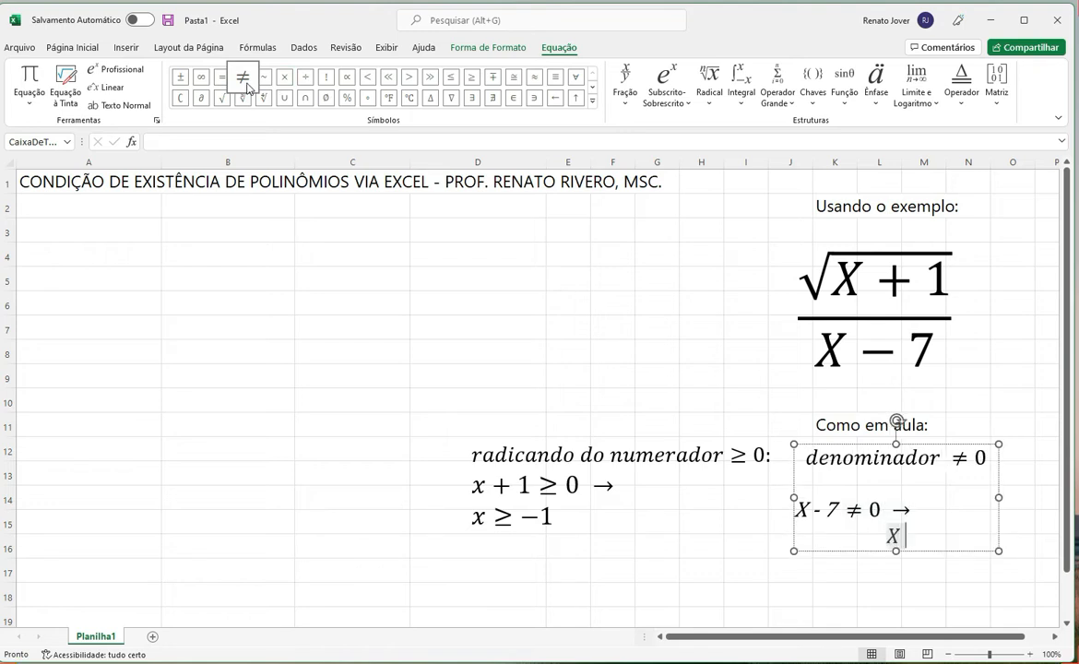
click(243, 80)
text(7)
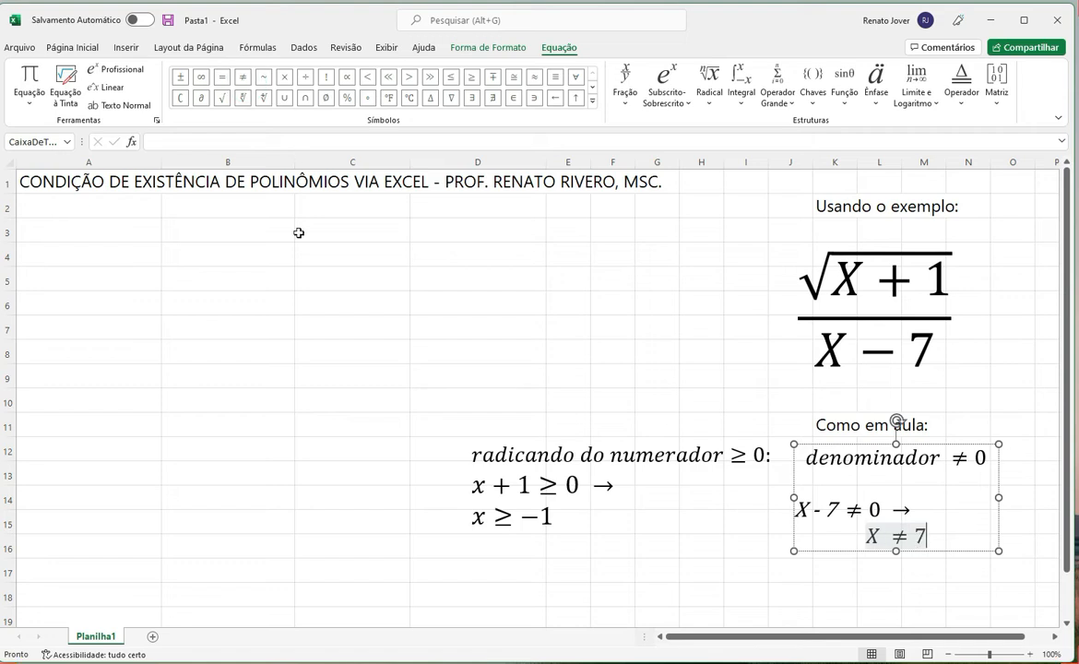
click(535, 571)
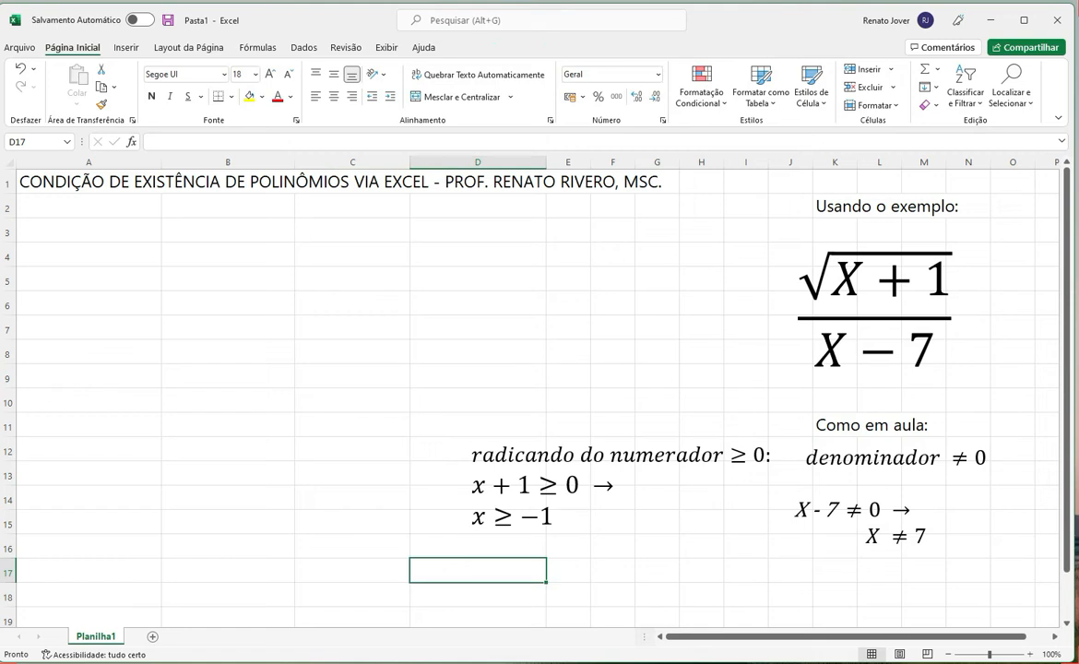
Step: Switch to Notepad, add blank lines at the end of the note, and shift its window to uncover more of the sheet
key(alt+Tab)
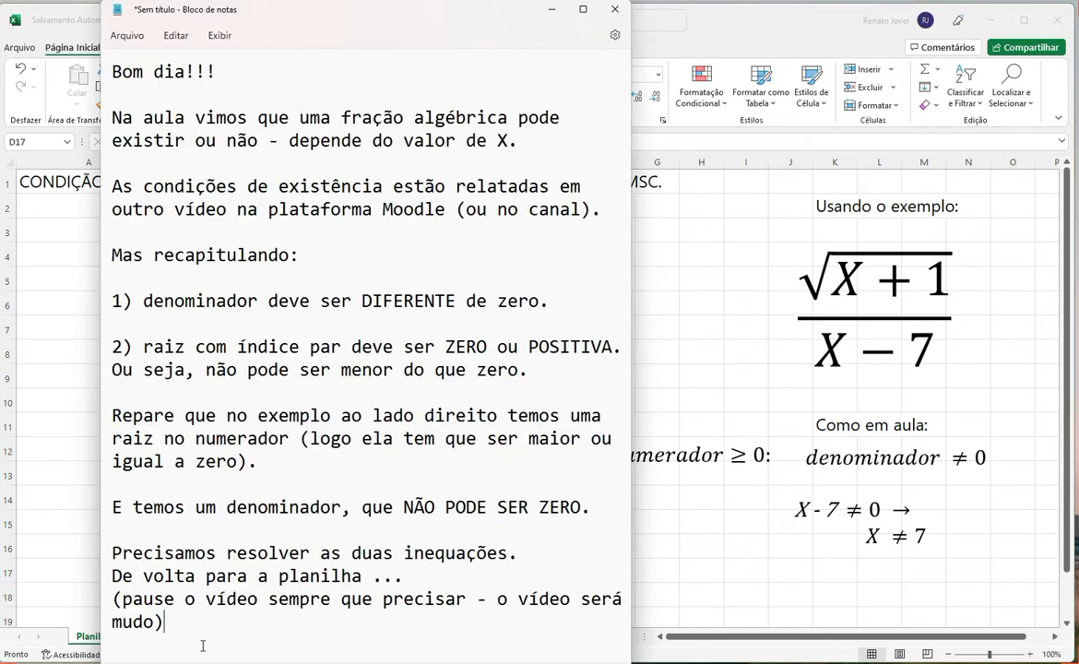
key(Return)
key(Return)
key(Return)
key(Return)
drag(321, 14, 217, 14)
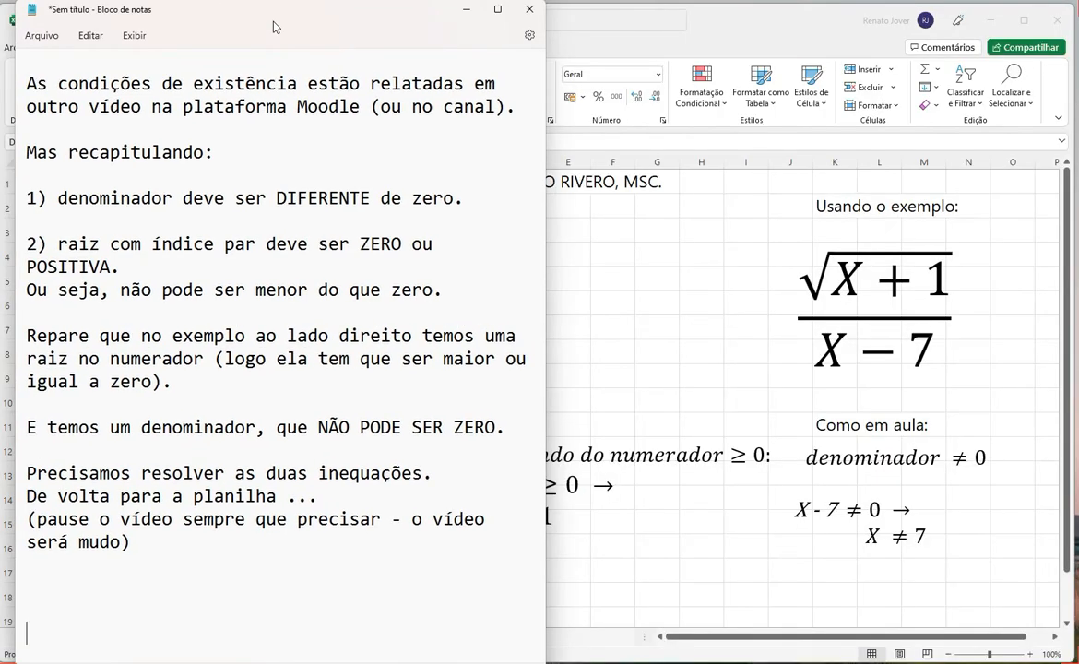
Step: In Excel, move the "radicando do numerador ≥ 0" equation box directly below the example fraction, clear of the Notepad window
key(alt+Tab)
click(590, 452)
drag(548, 439, 731, 380)
Step: Back in Notepad, start a new paragraph at the end with "Observe ao lado que concluimos que X deve ser"
key(alt+Tab)
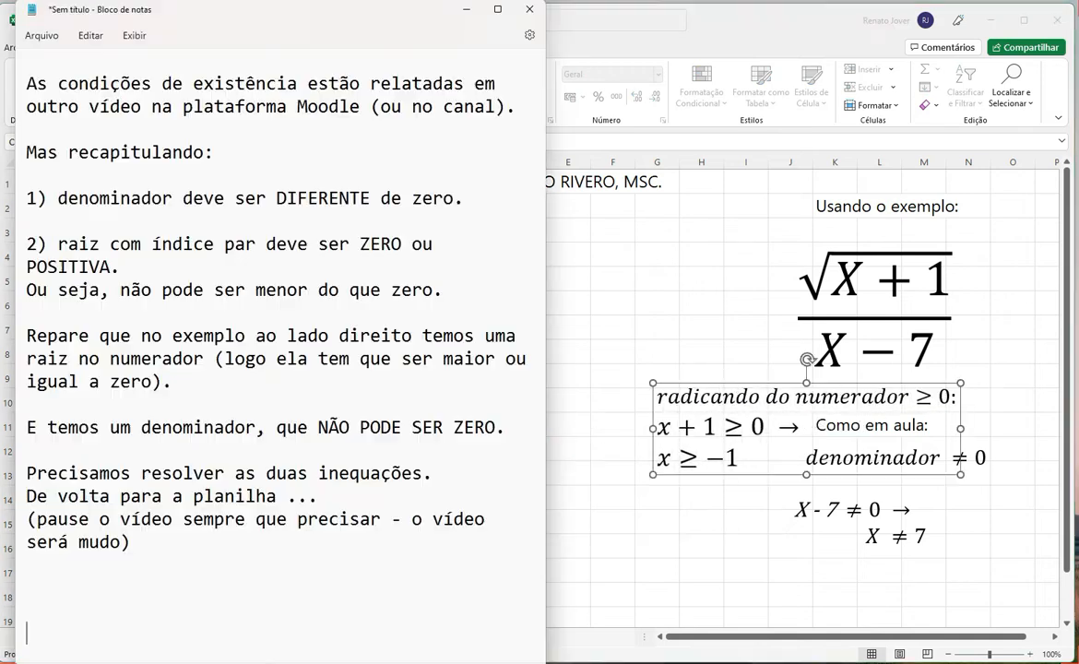
click(244, 588)
text(Obsere)
key(BackSpace)
key(BackSpace)
text(v)
key(BackSpace)
text(rve)
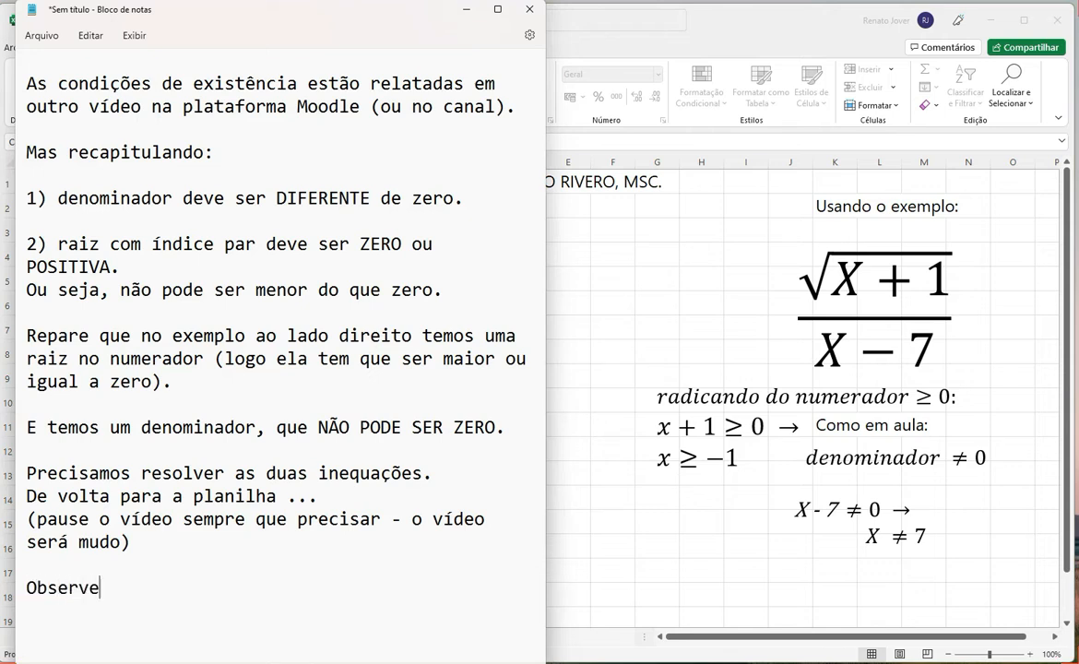
text( ao lado que concluimos que a)
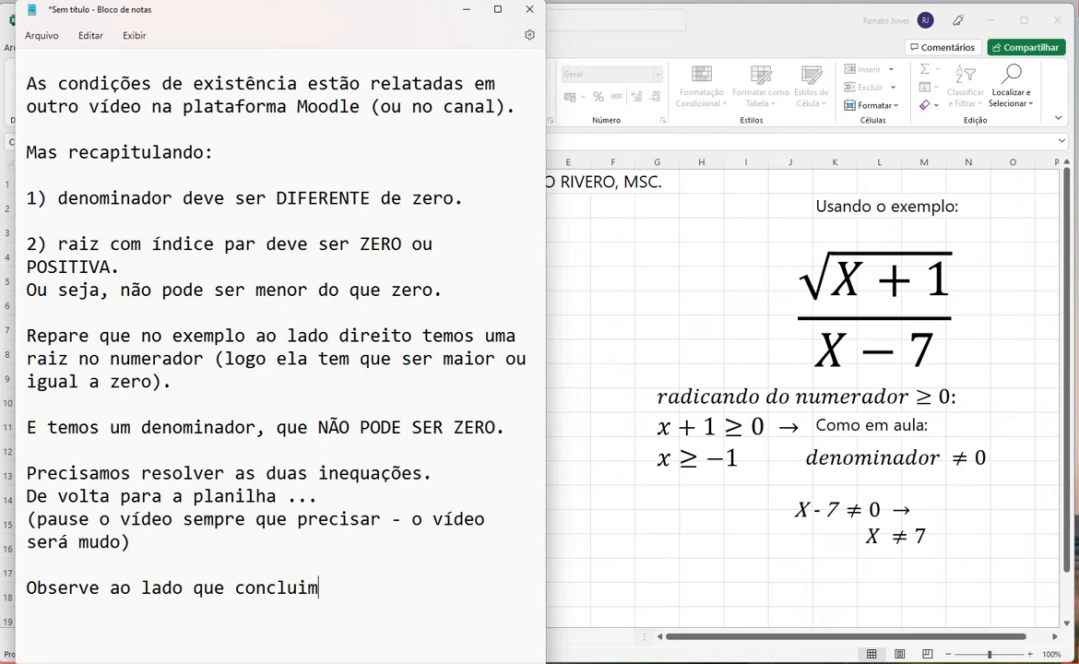
key(BackSpace)
key(BackSpace)
text(X deve ser )
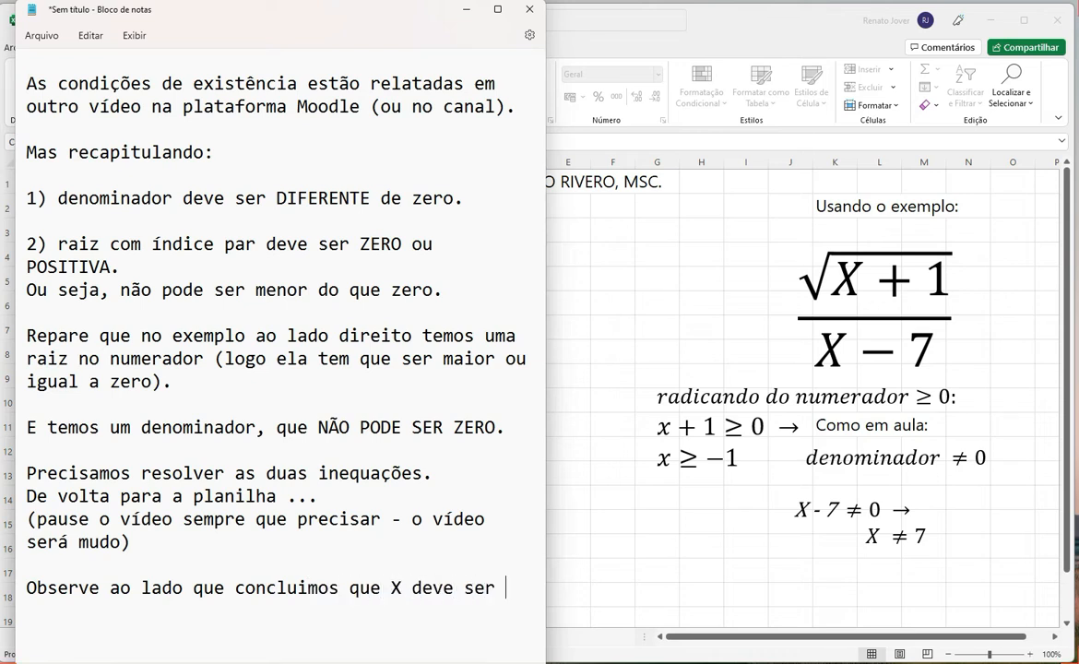
Step: Continue the sentence with "maior ou igual a -1 (por causa da raiz), mas não pode ser 7 por causa do denominador."
text(maior do que)
key(BackSpace)
key(BackSpace)
text(ou igual a -1 ()
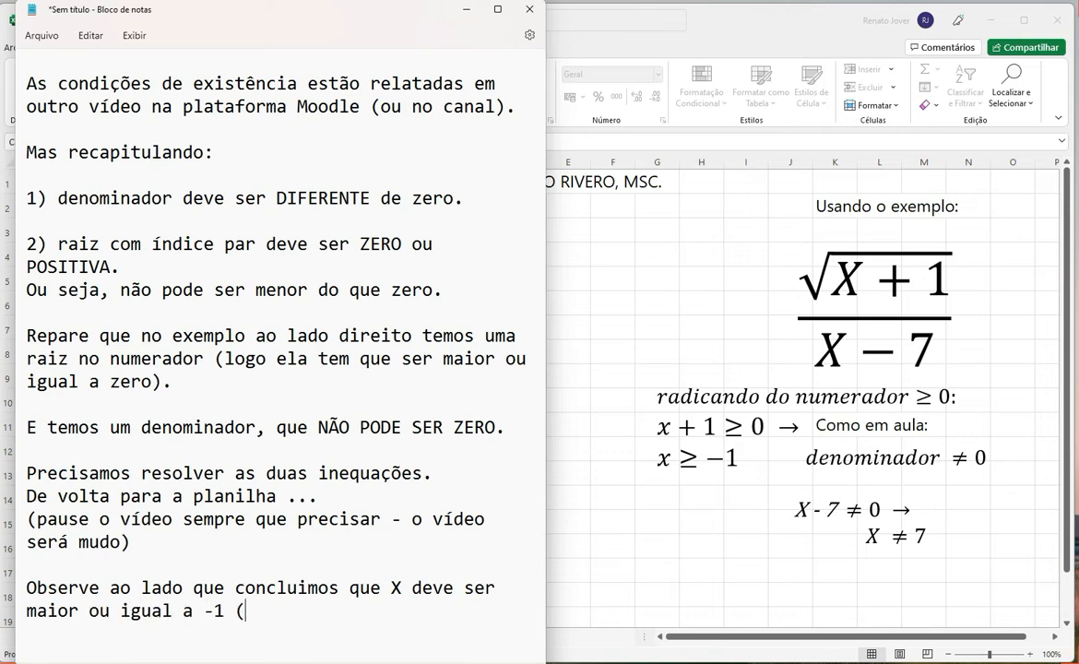
text(por causa da raiz), mas não pode)
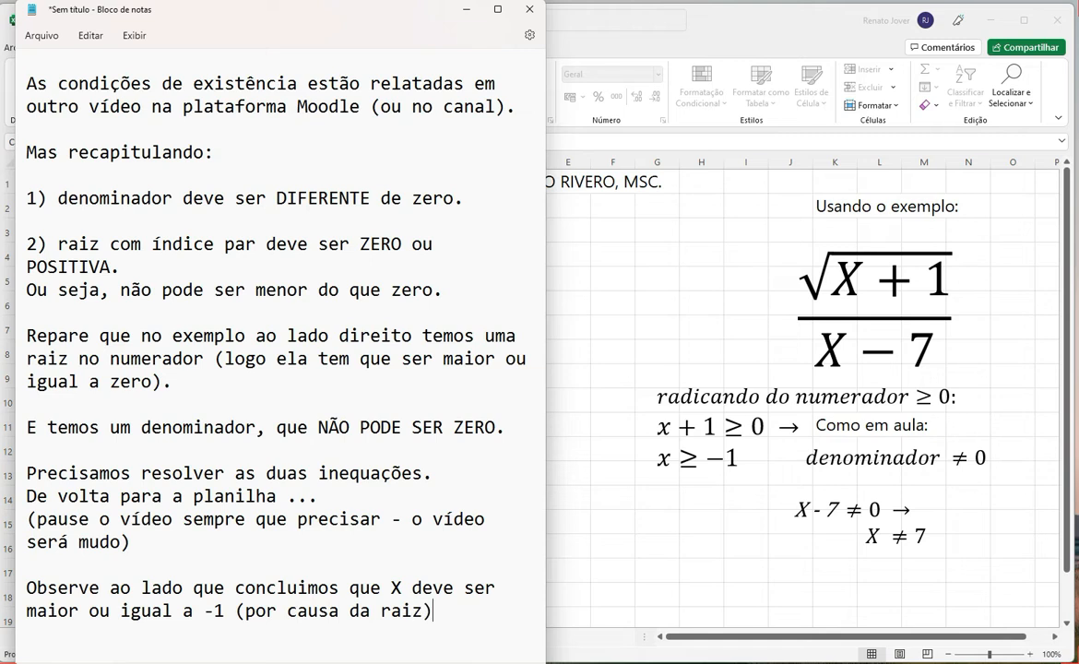
text( se )
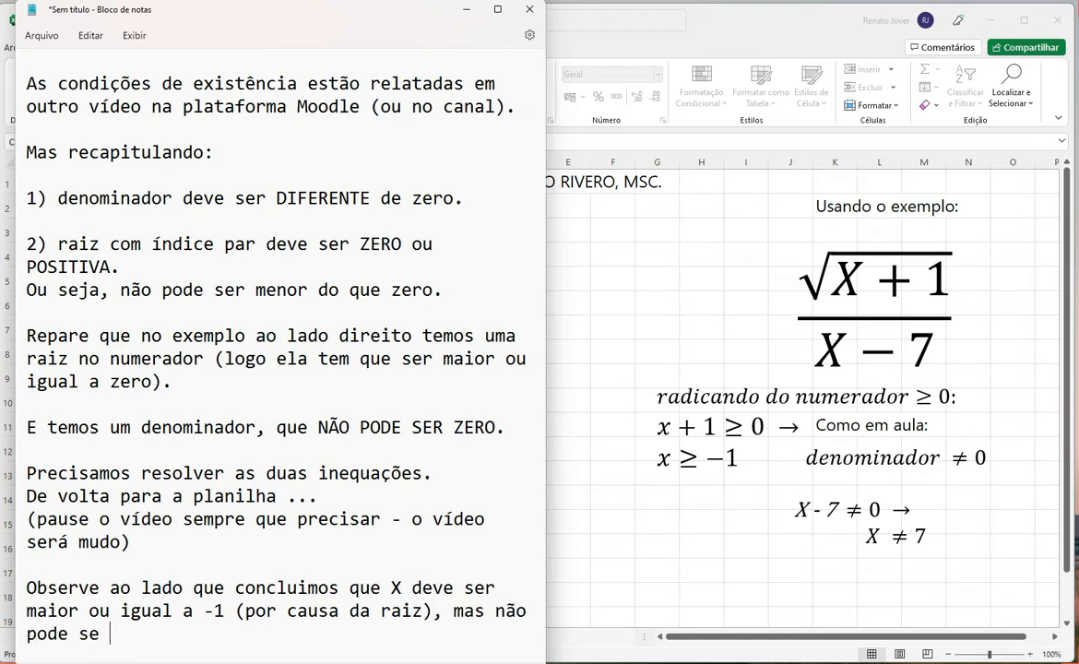
text(r 7 por ca)
text(us a)
text(a do dn)
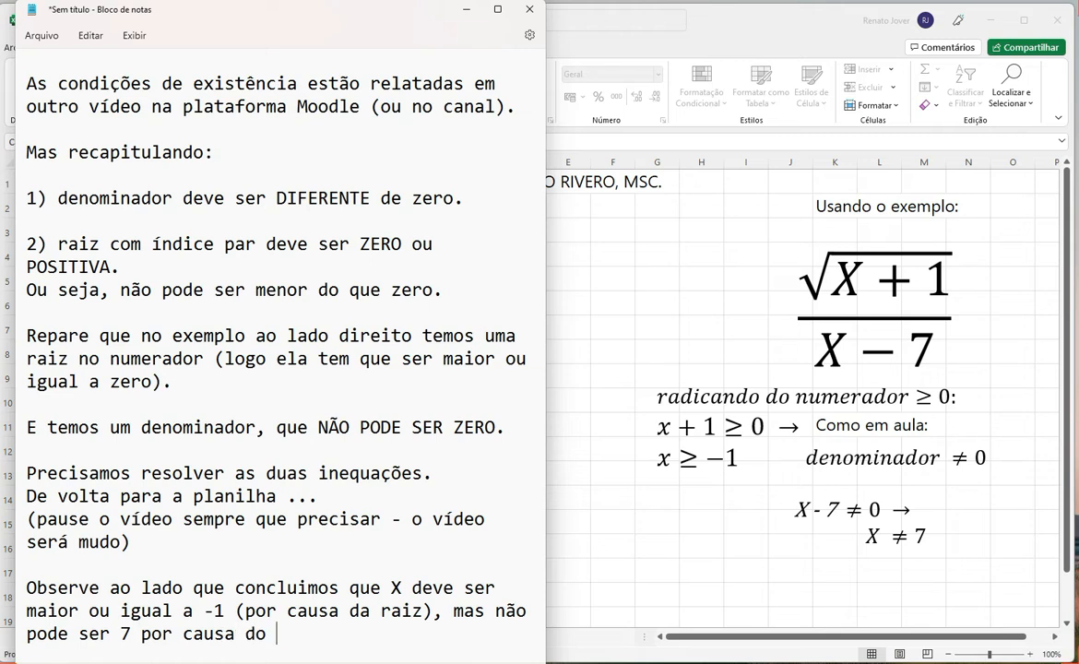
key(BackSpace)
text(enominador.)
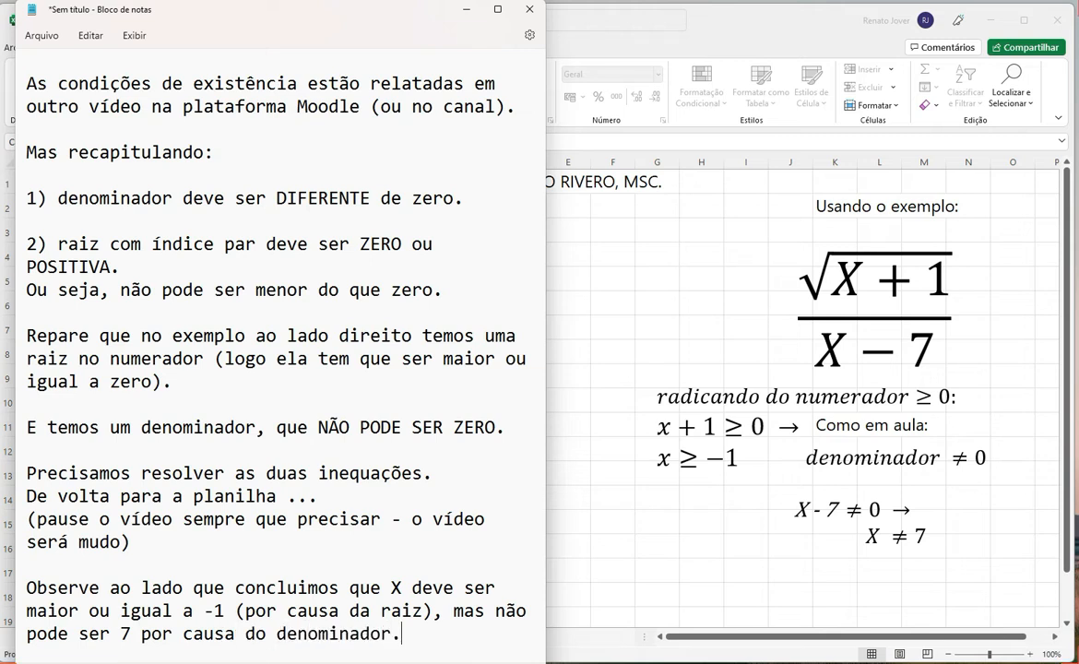
Step: Add the line "Agora vem a sua tarefa!!!" as a separate paragraph below the conclusion
key(Return)
key(Return)
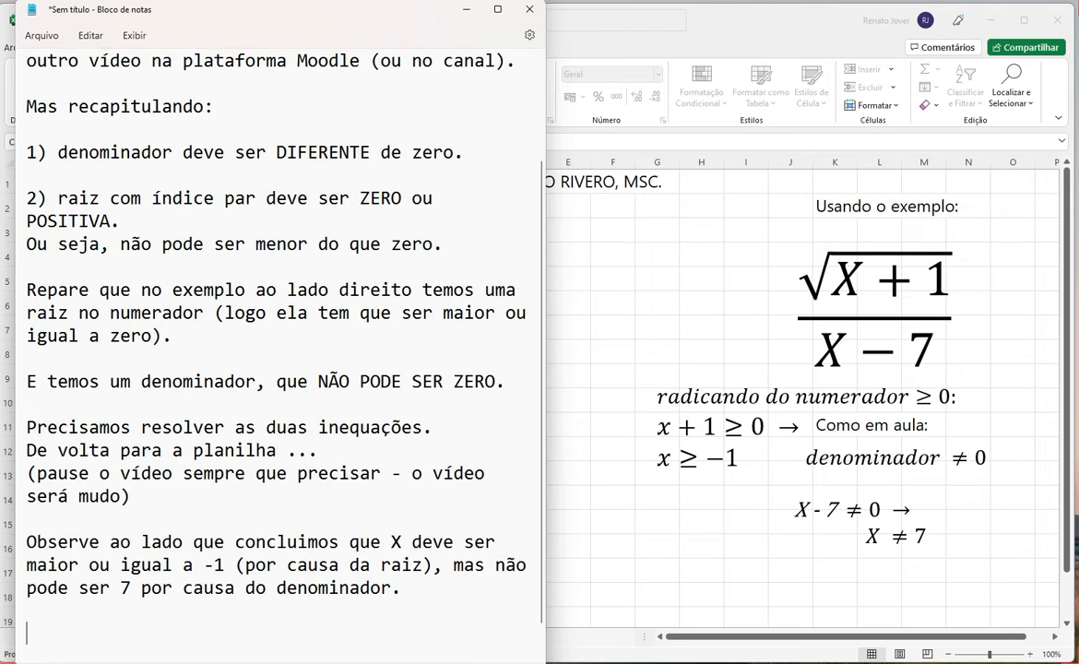
text(Agora vem a sua tarefa!!)
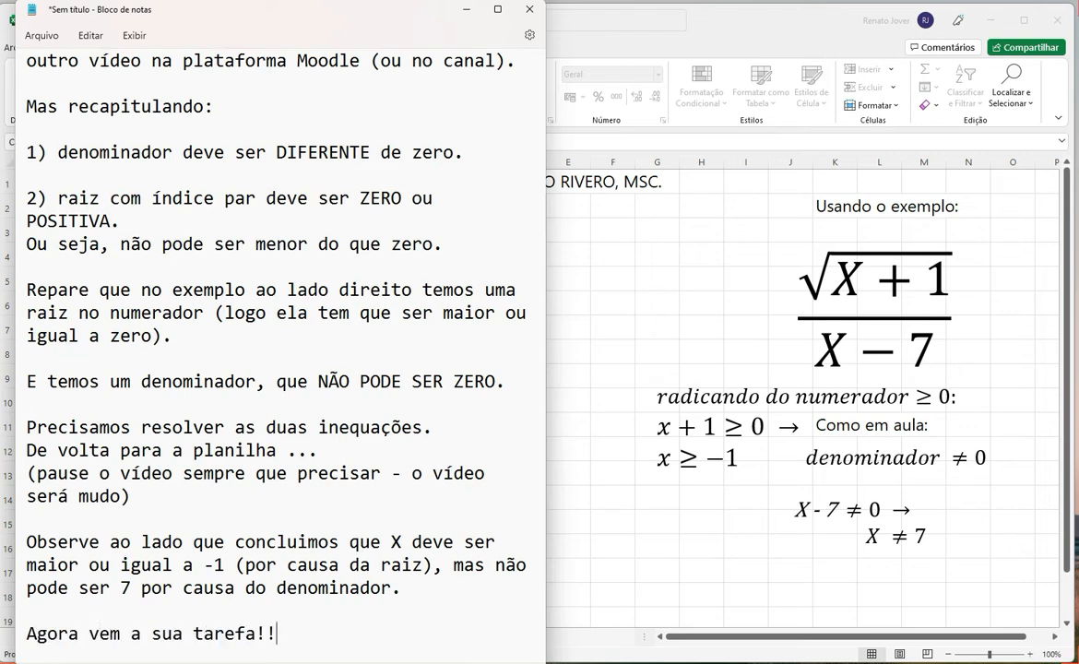
text(!)
Step: Add a new paragraph reading "Fazer na prática. Colocar alguns exemplos numéricos, montar a fração na linguagem do excel e ver o que acontece."
key(Return)
key(Return)
text(Faer )
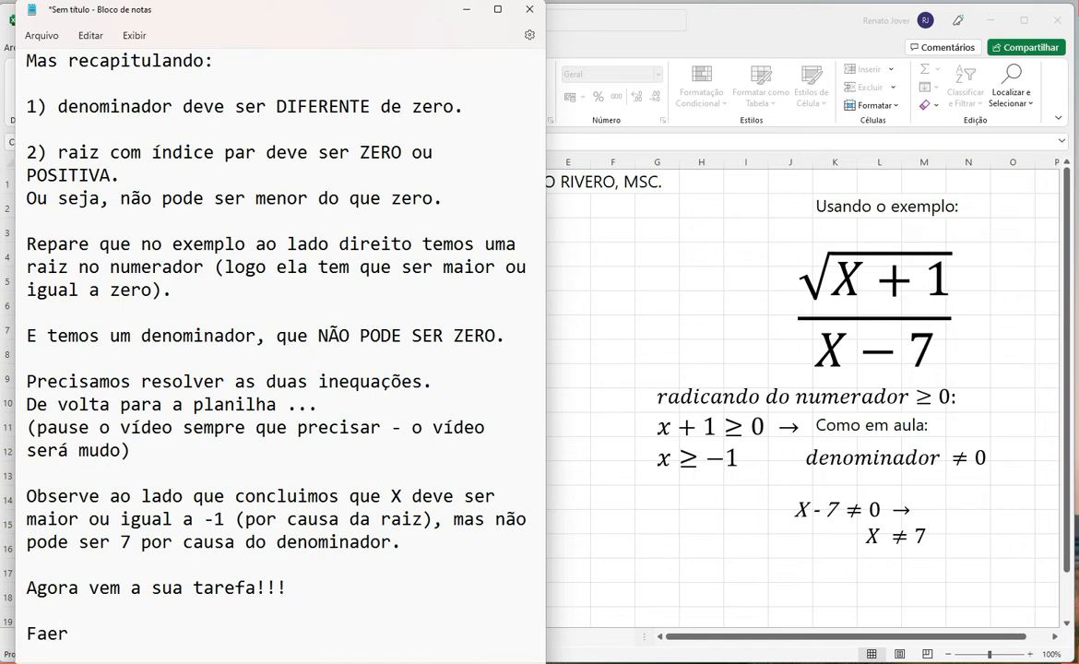
text(er na prátic)
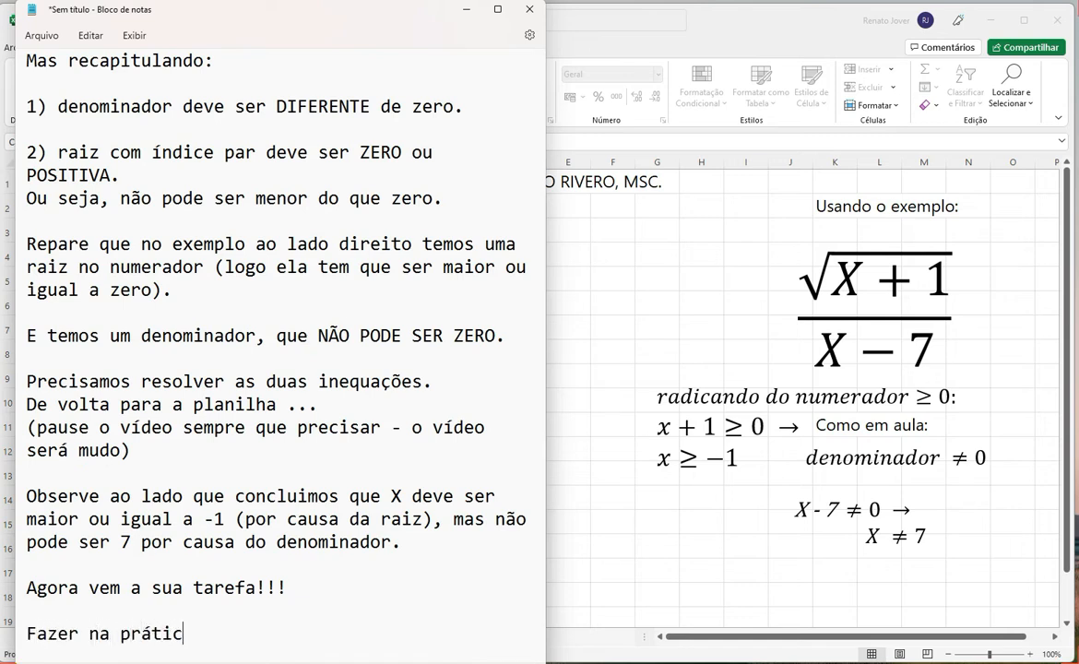
text(a. Colocar)
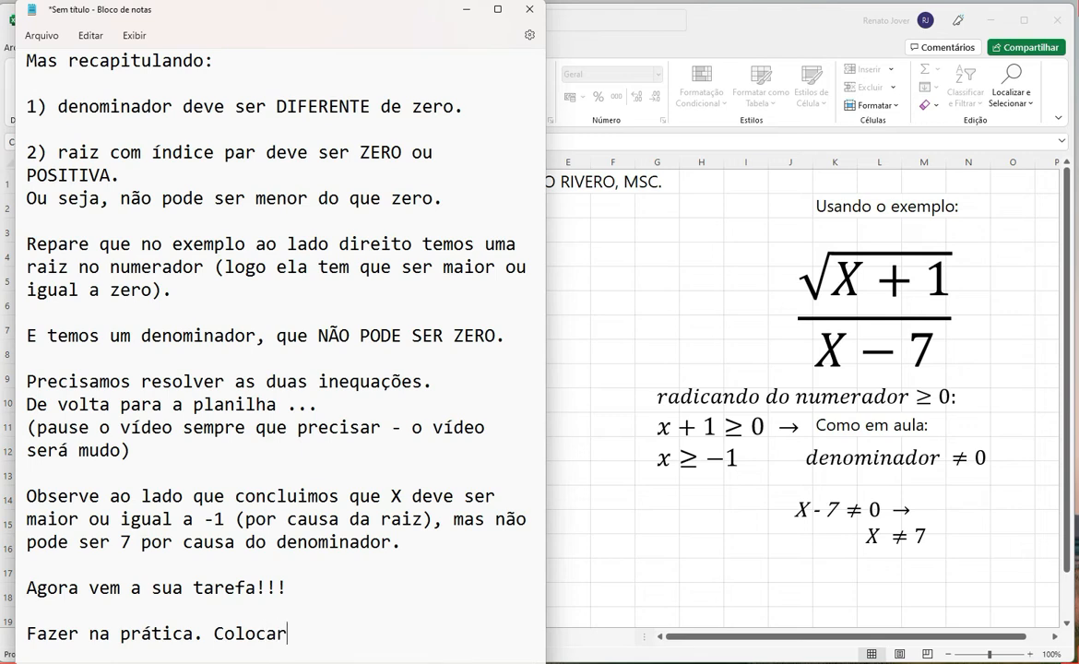
text( alguns exemplos n)
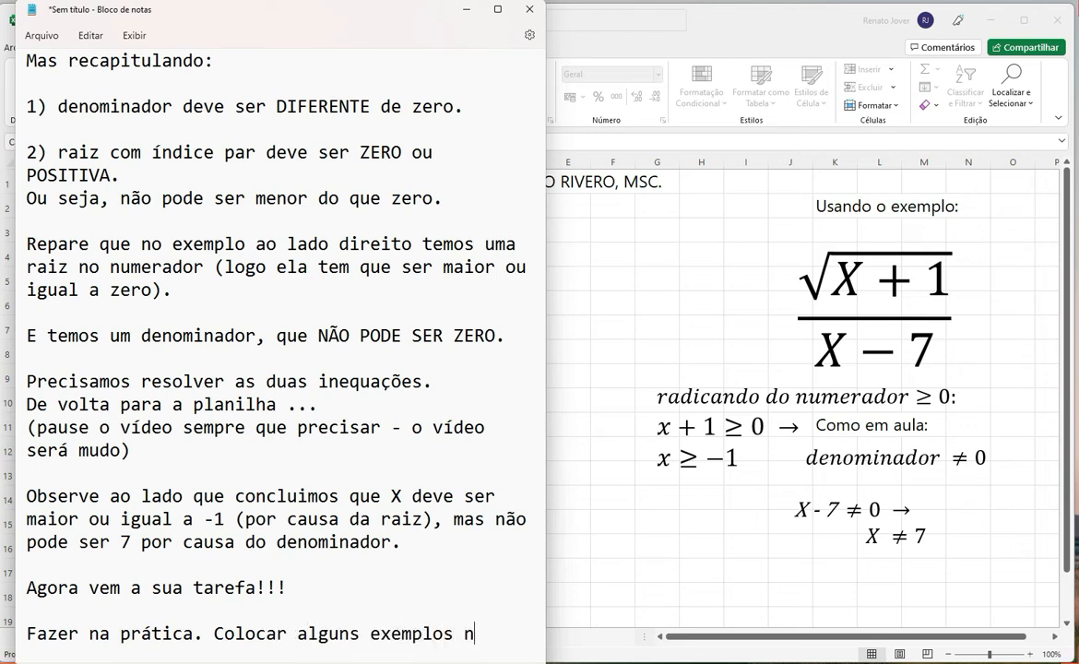
text(uméricos, mo)
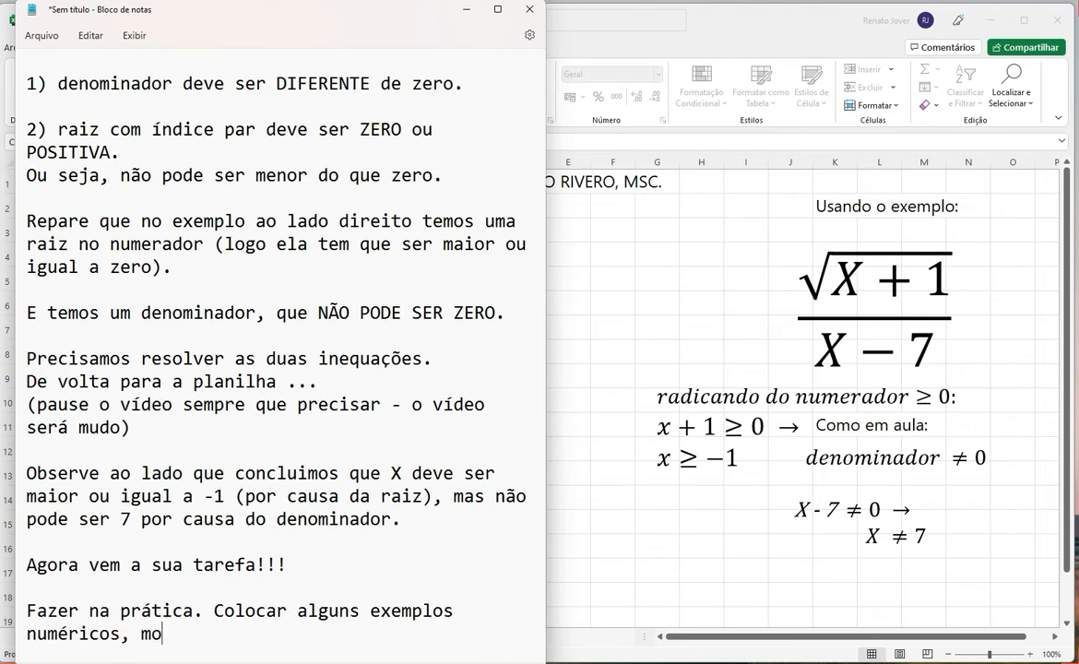
text(ntar a fração na li)
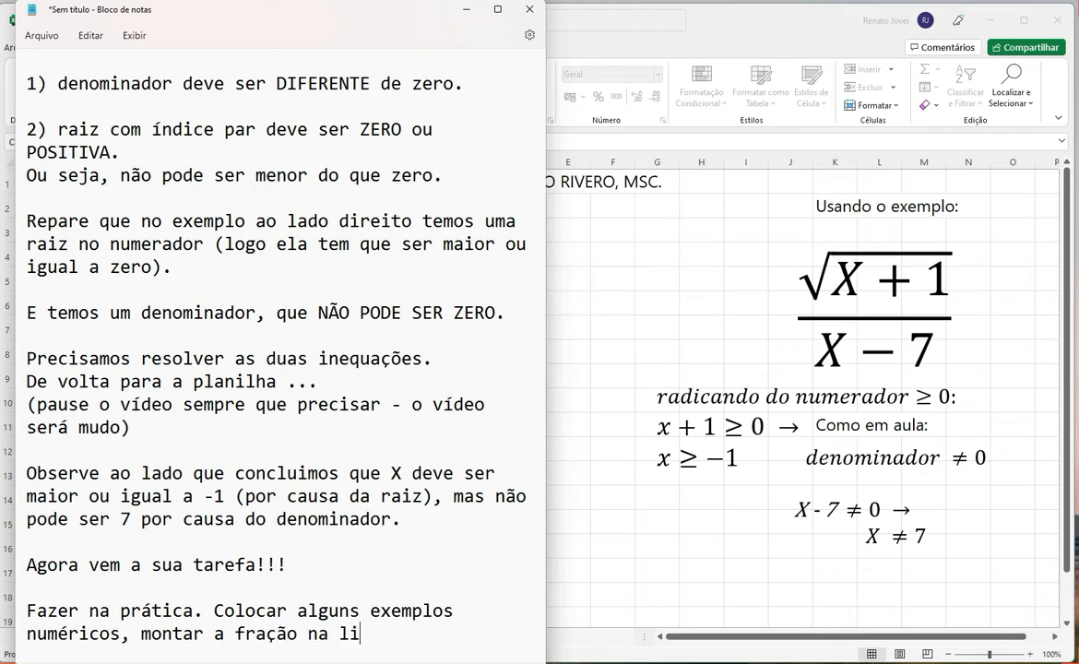
text(nguagem do excel)
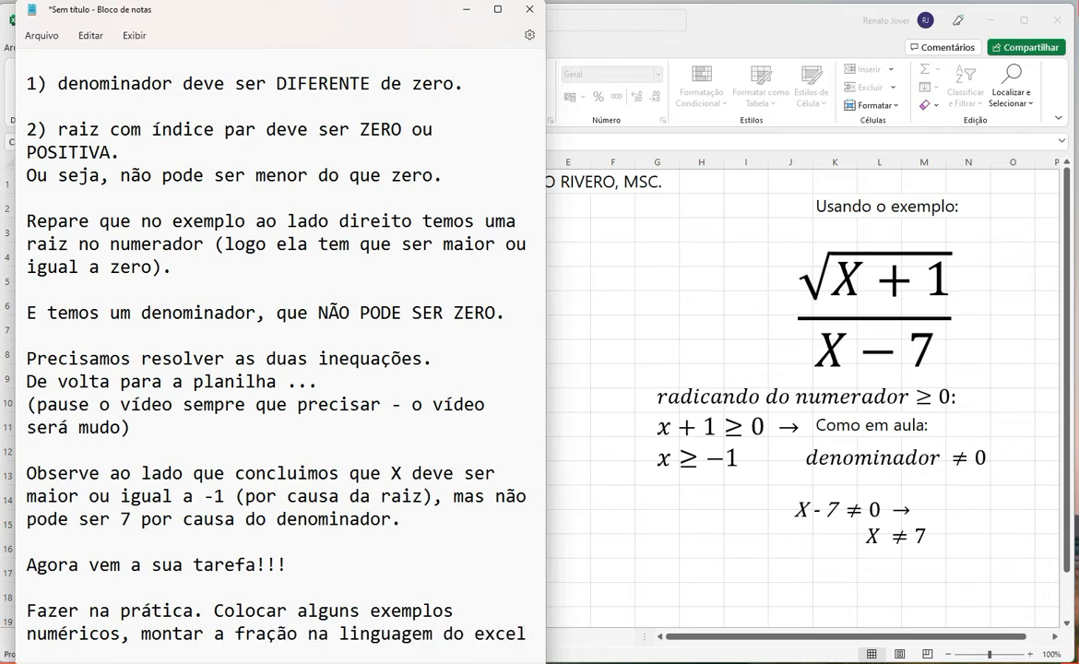
text( e)
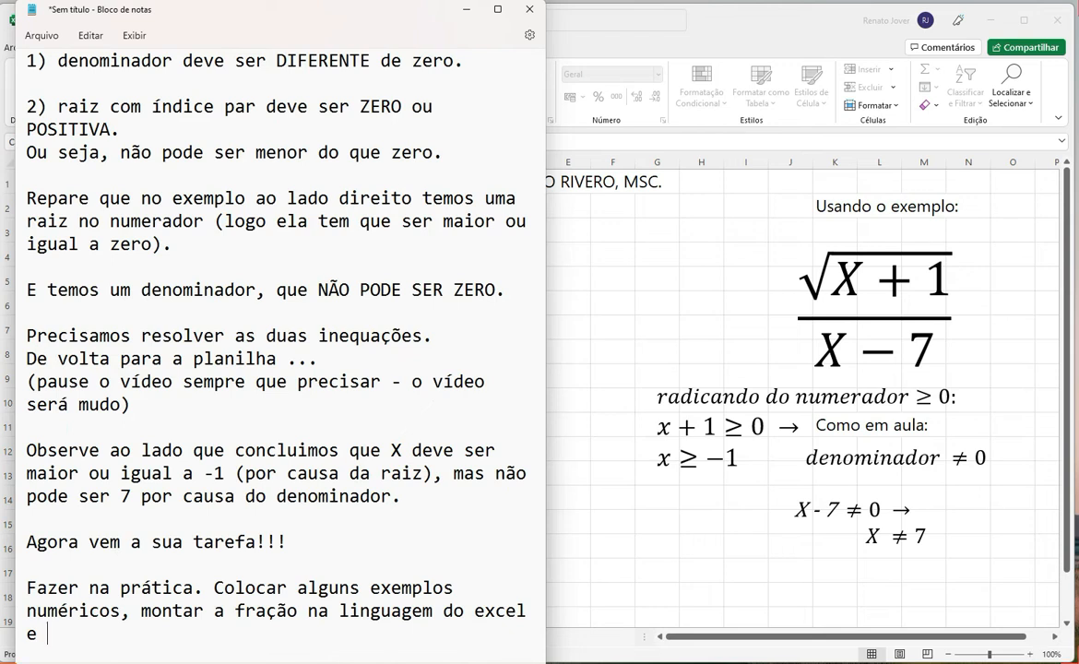
text( ver o que acontece.)
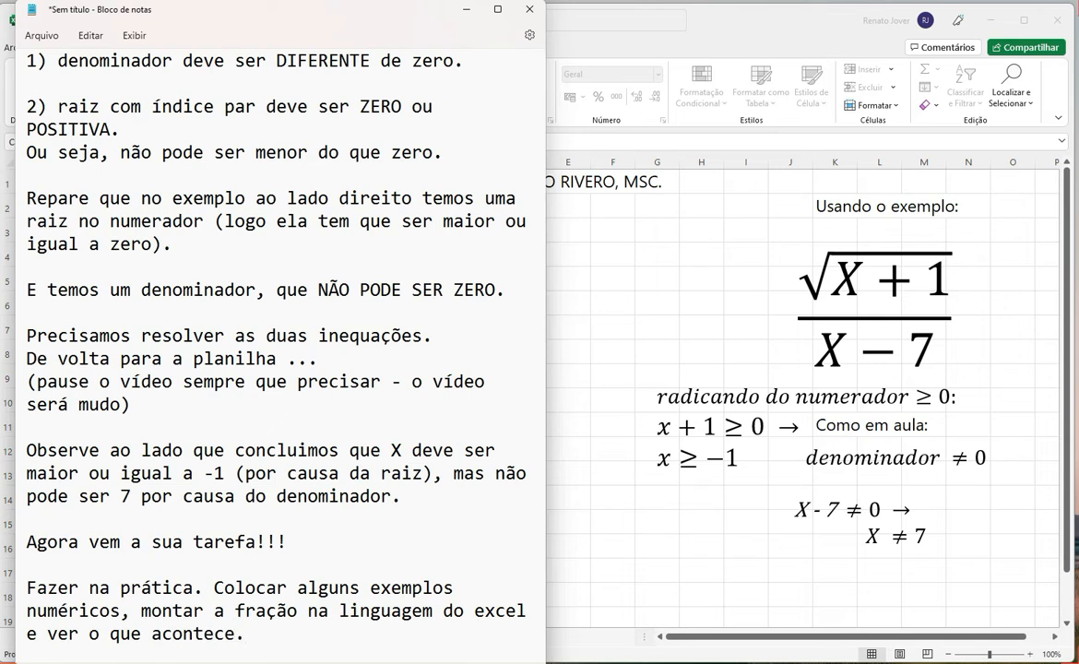
Step: Minimize Notepad and enter "X" in cell A3 of the worksheet as the heading for the test values
click(465, 9)
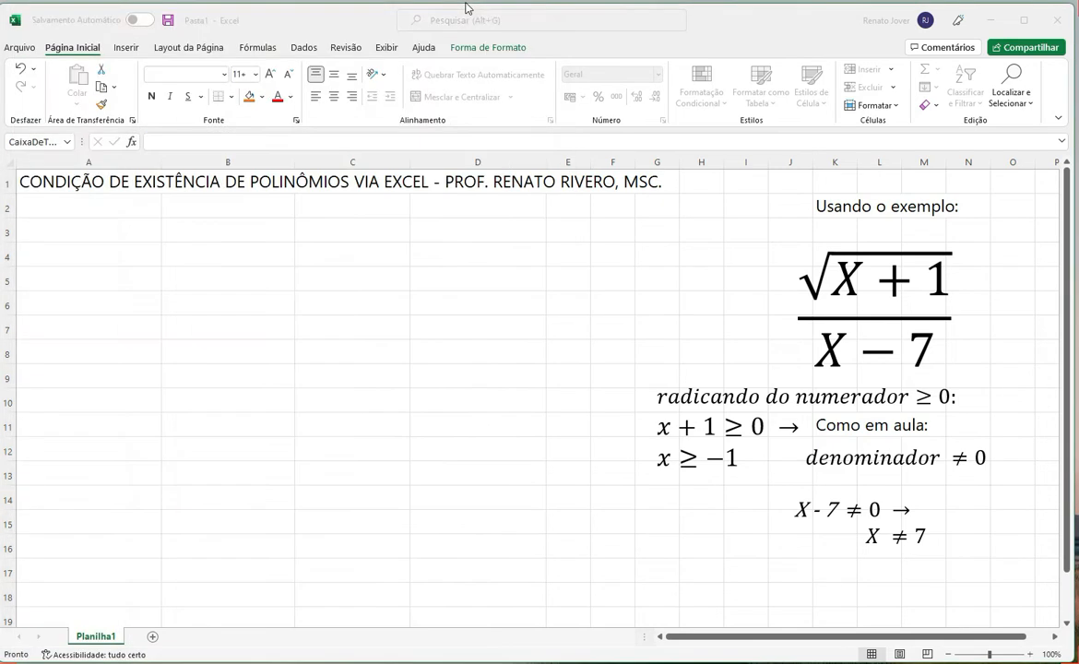
click(485, 332)
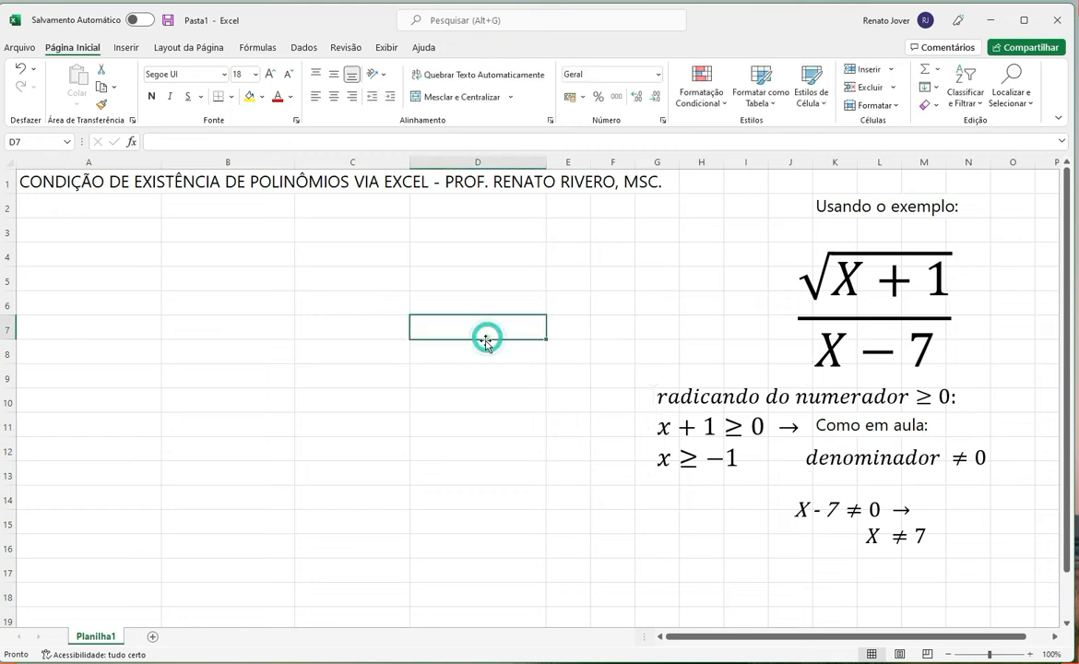
click(67, 226)
text(X)
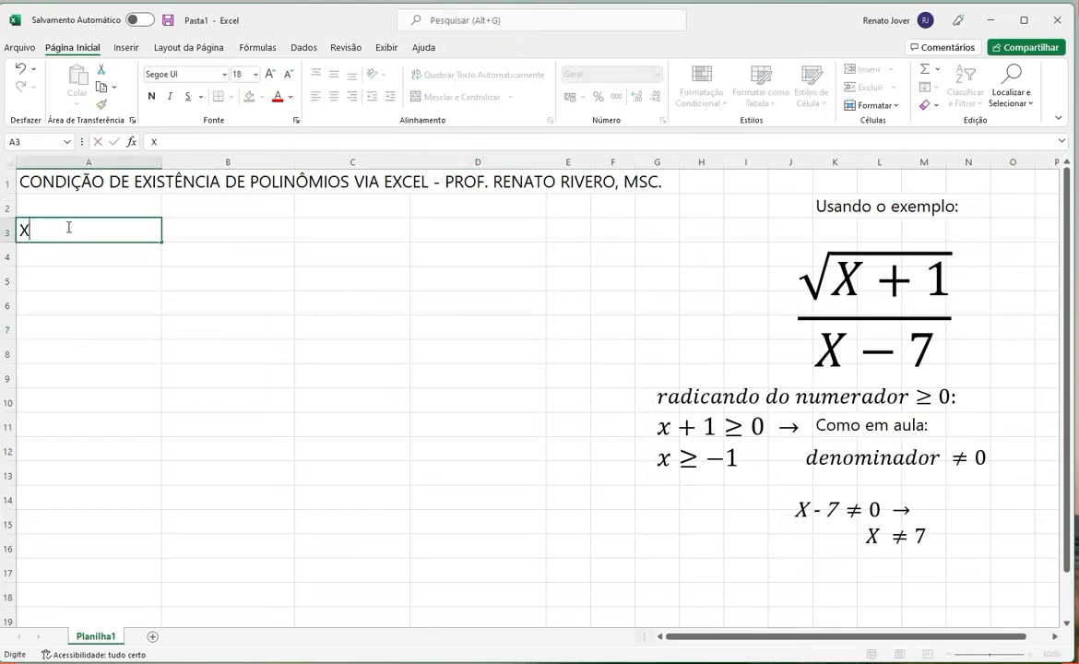
key(Tab)
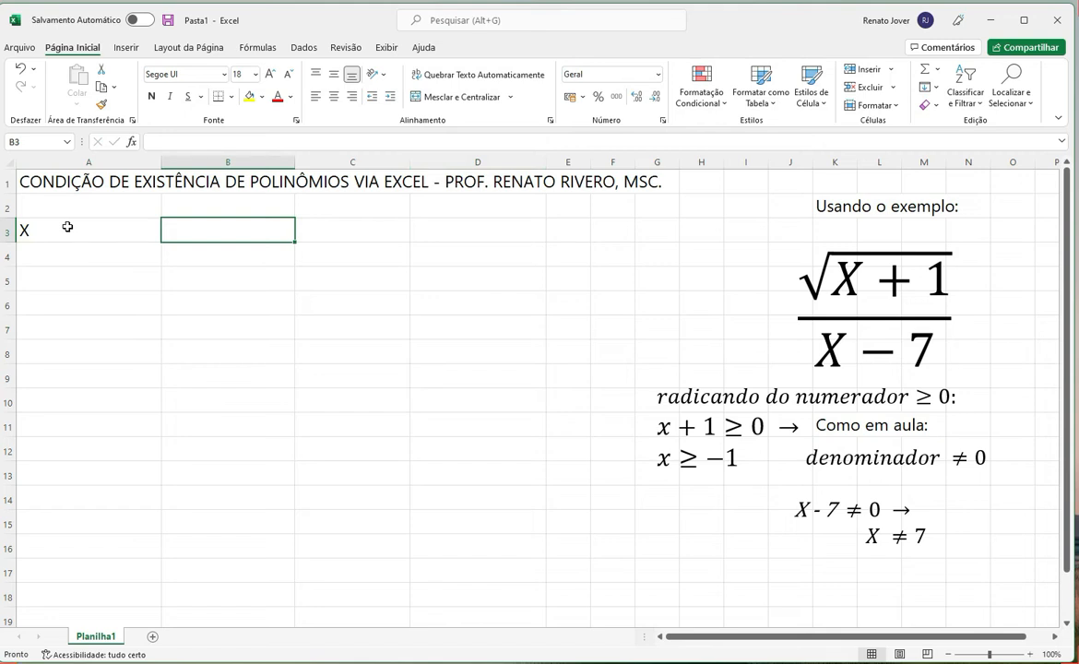
text(=)
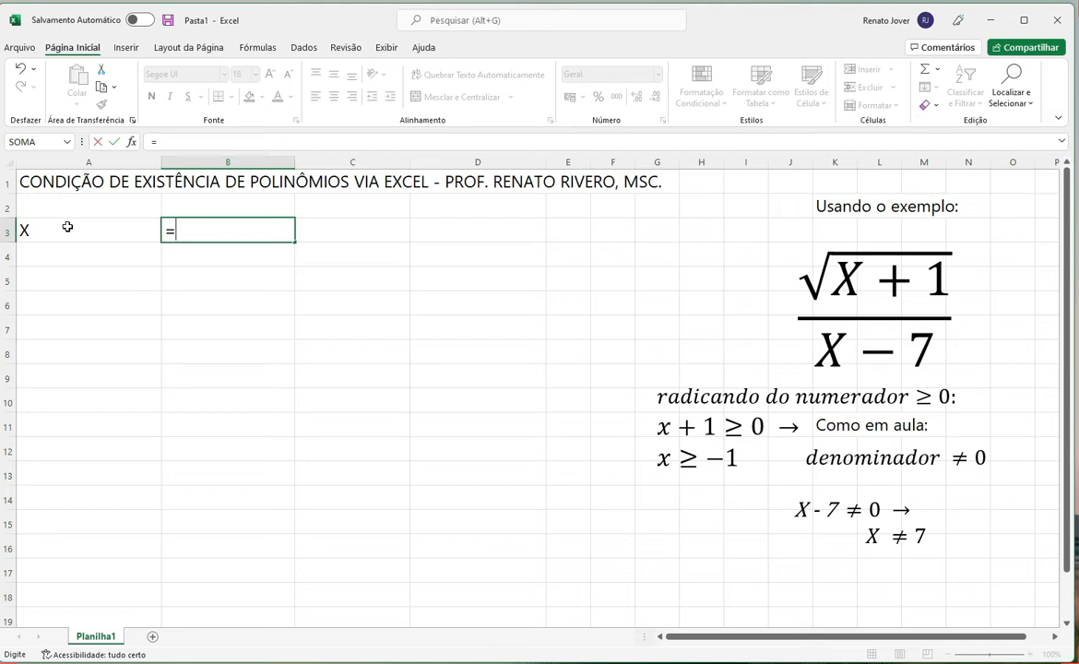
text((X)
key(BackSpace)
key(BackSpace)
text(()
key(BackSpace)
key(BackSpace)
text(X()
key(BackSpace)
key(BackSpace)
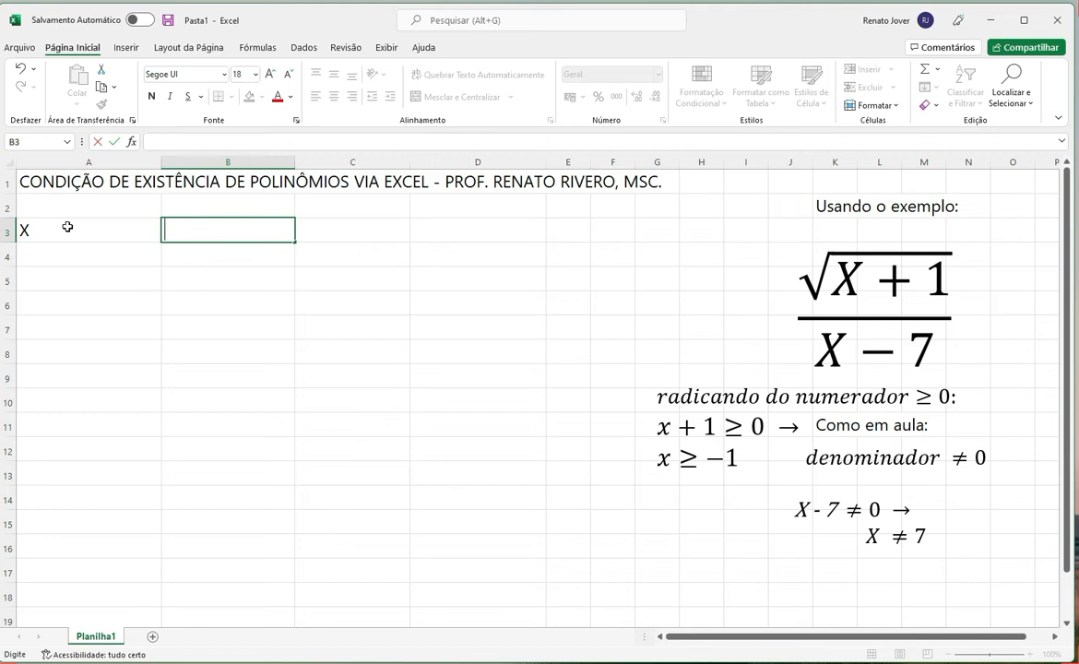
Step: Enter the fraction as the text "(X+1)^0,5 / (X + 7)" in cell B3
text((X+1)^0,5)
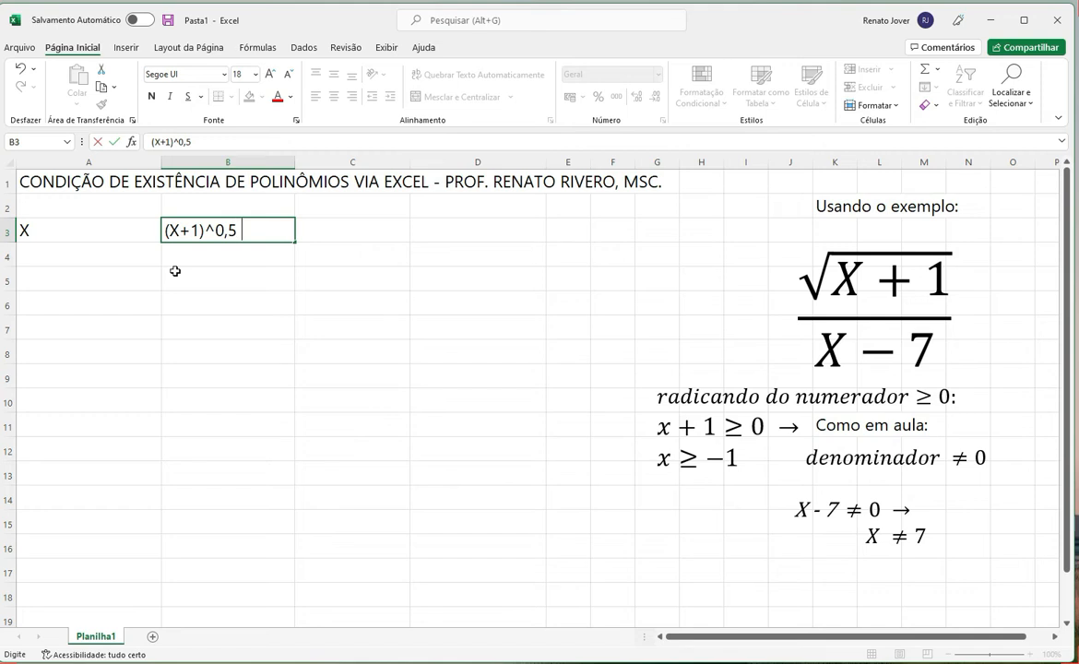
text(/ (X + 7_)))
key(Return)
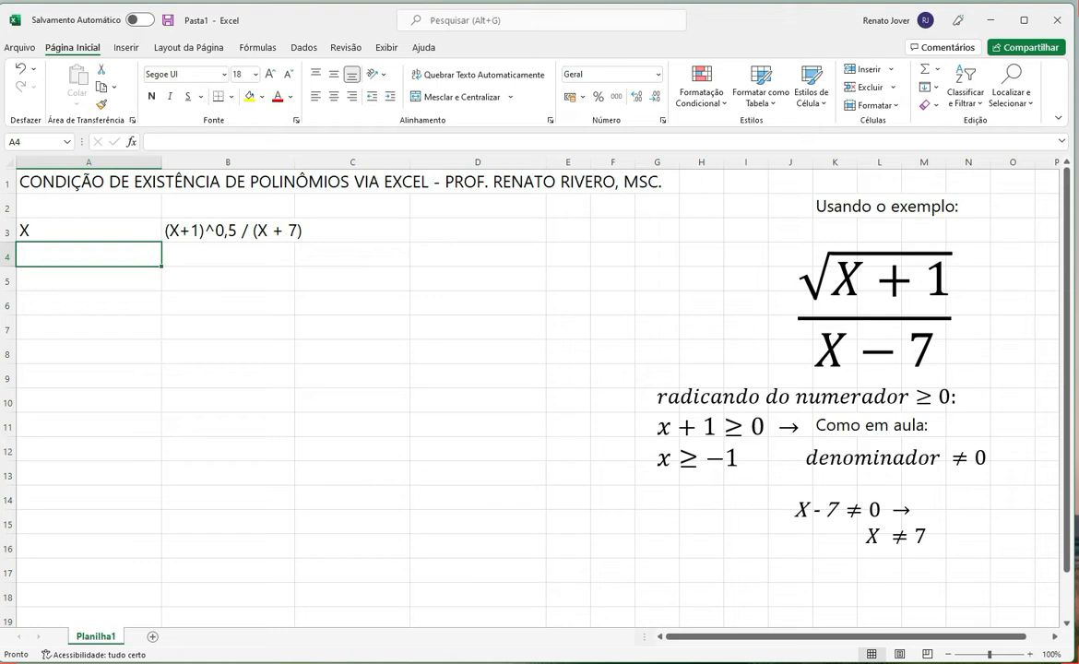
Step: Switch to Notepad and move its window below the row 3 headings so that they remain uncovered
key(alt+Tab)
drag(293, 11, 376, 270)
scroll(294, 557, down, 1)
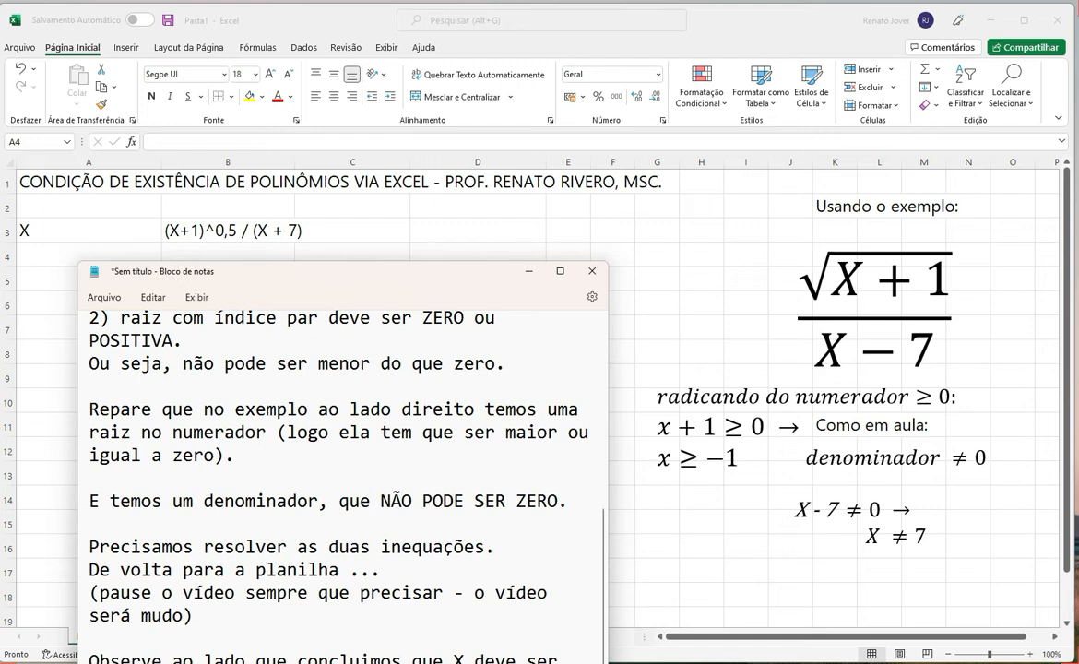
scroll(318, 444, down, 1)
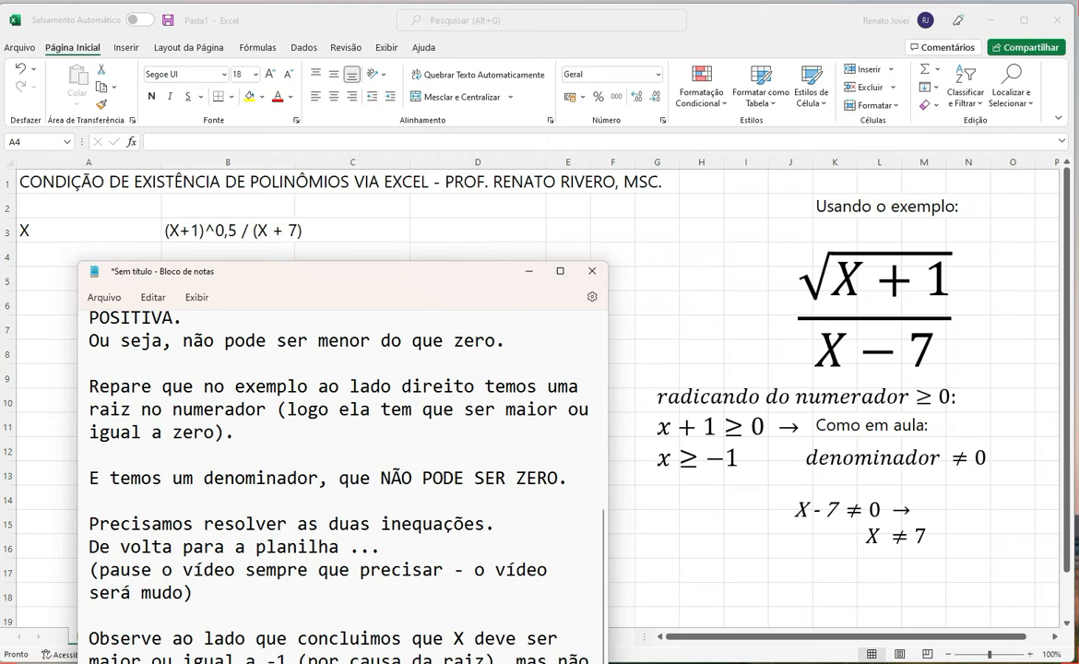
scroll(363, 304, up, 1)
scroll(351, 454, down, 3)
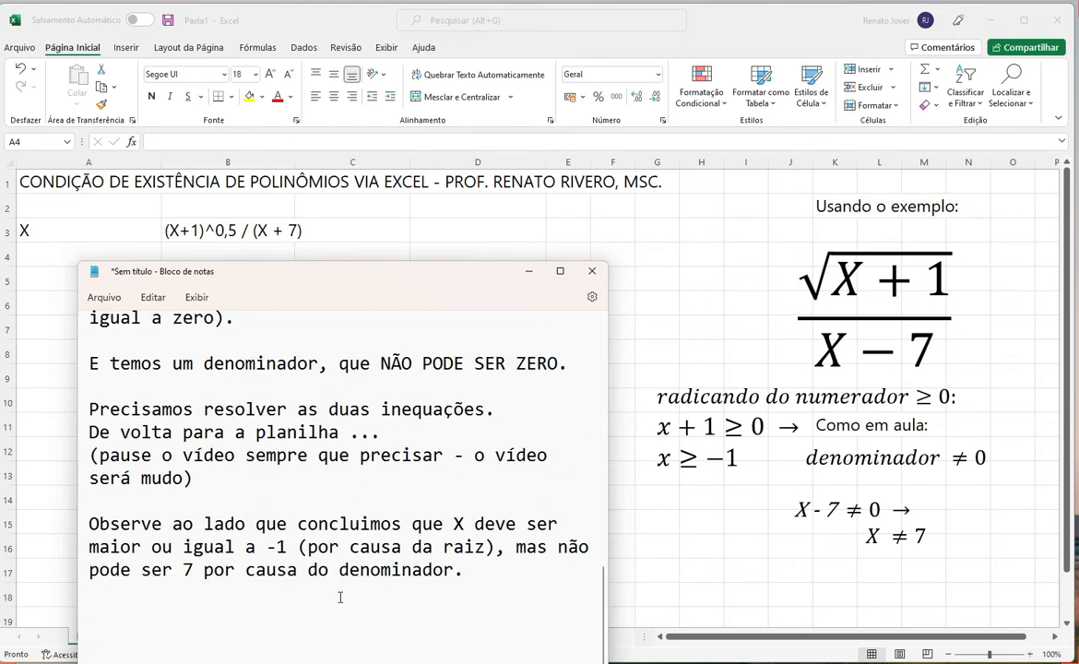
Step: Insert a block of blank lines at the very beginning of the note, above "Bom dia!!!"
scroll(320, 557, up, 10)
click(91, 335)
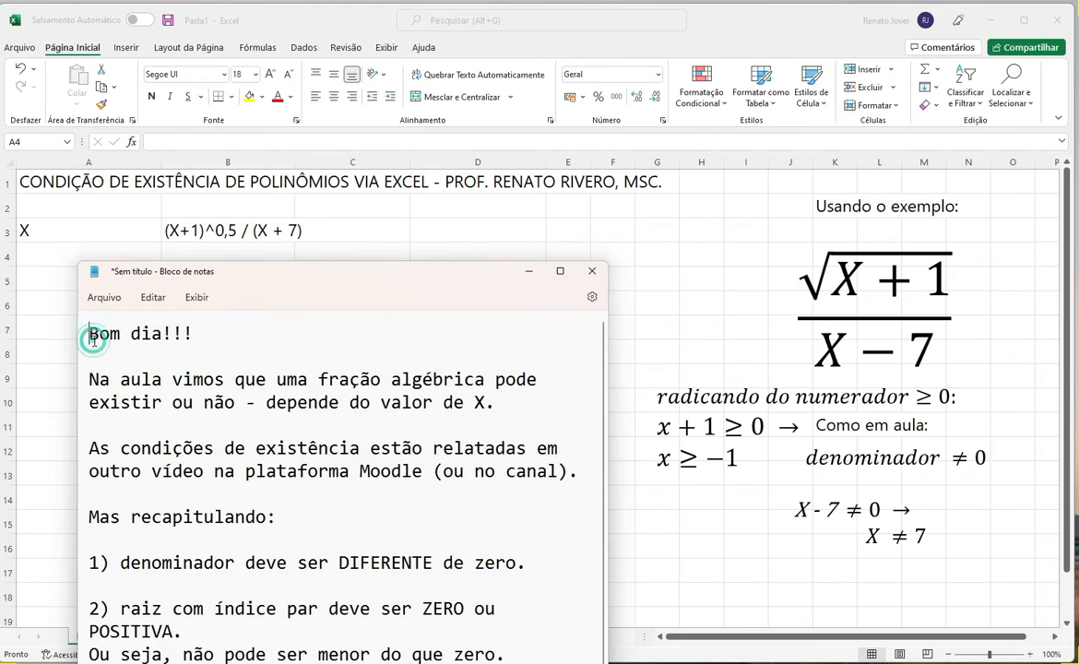
key(Return)
key(Return)
key(Return)
key(Return)
key(Return)
key(Return)
key(Return)
key(Return)
key(Return)
key(Return)
key(Return)
key(Return)
key(Return)
Step: Write "Repare que o Excel tem uma linguagem própria, precisamos falar como ele." on the note's first line
click(139, 329)
text(rEPARE)
key(BackSpace)
key(BackSpace)
key(BackSpace)
key(BackSpace)
key(BackSpace)
key(BackSpace)
key(BackSpace)
text(Repare que o Excel tem uma linguagem própri)
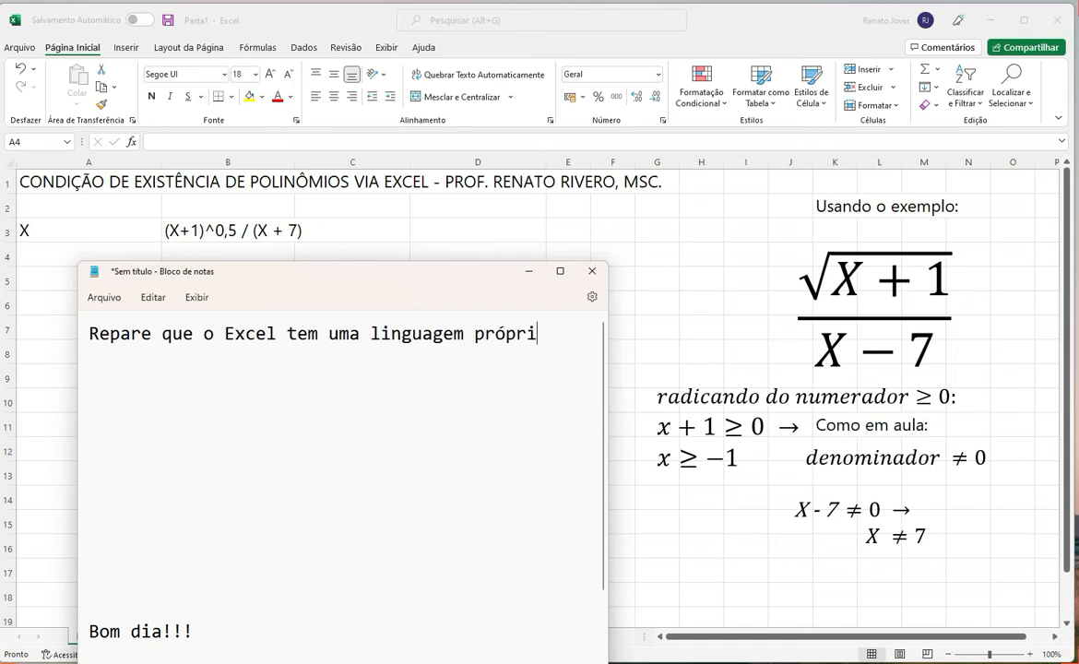
text(a, precismao)
key(BackSpace)
key(BackSpace)
key(BackSpace)
text(am)
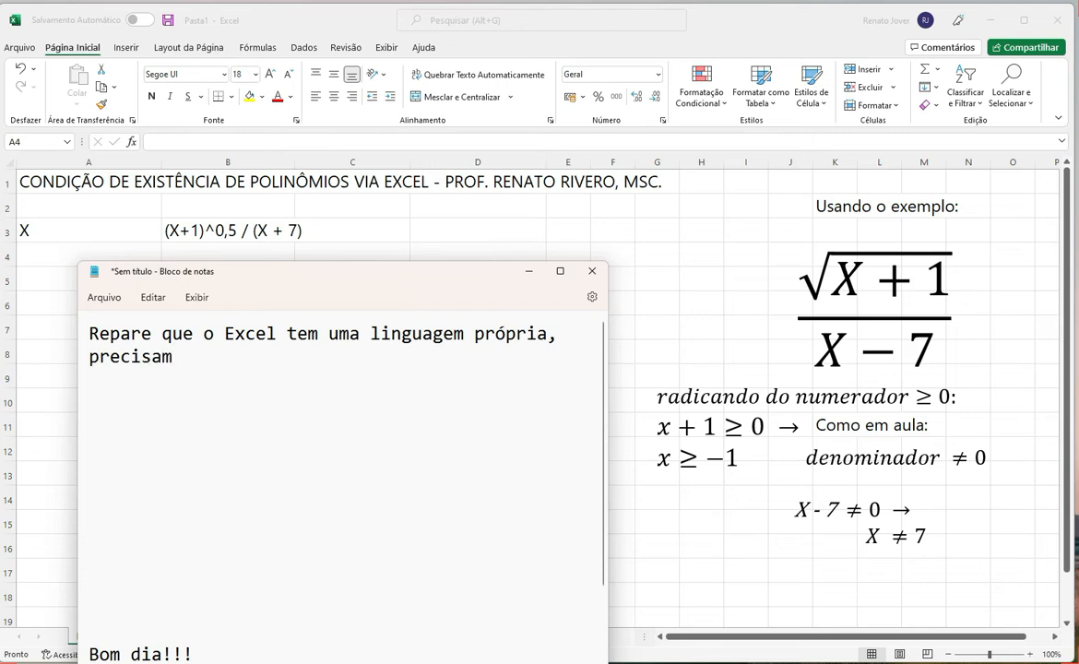
text(os falar como ele.)
Step: Add a new paragraph reading "Elevar um número na 0,5 é a mesma coisa que raiz quadrada (isso você aprendeu no 7º ano)"
key(Return)
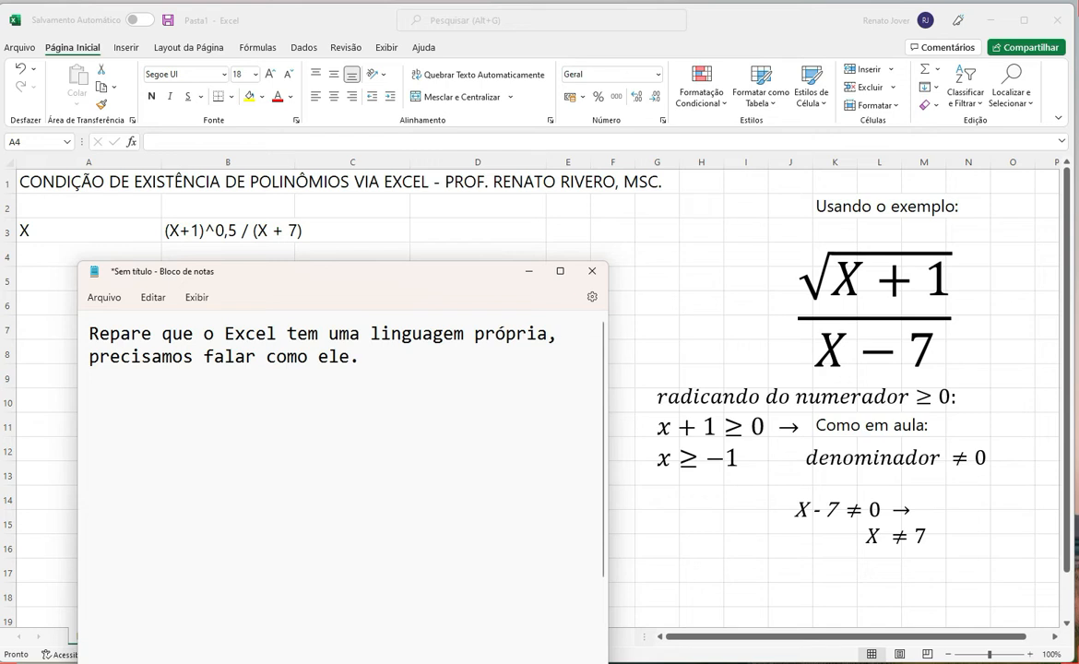
text(Elevar um n)
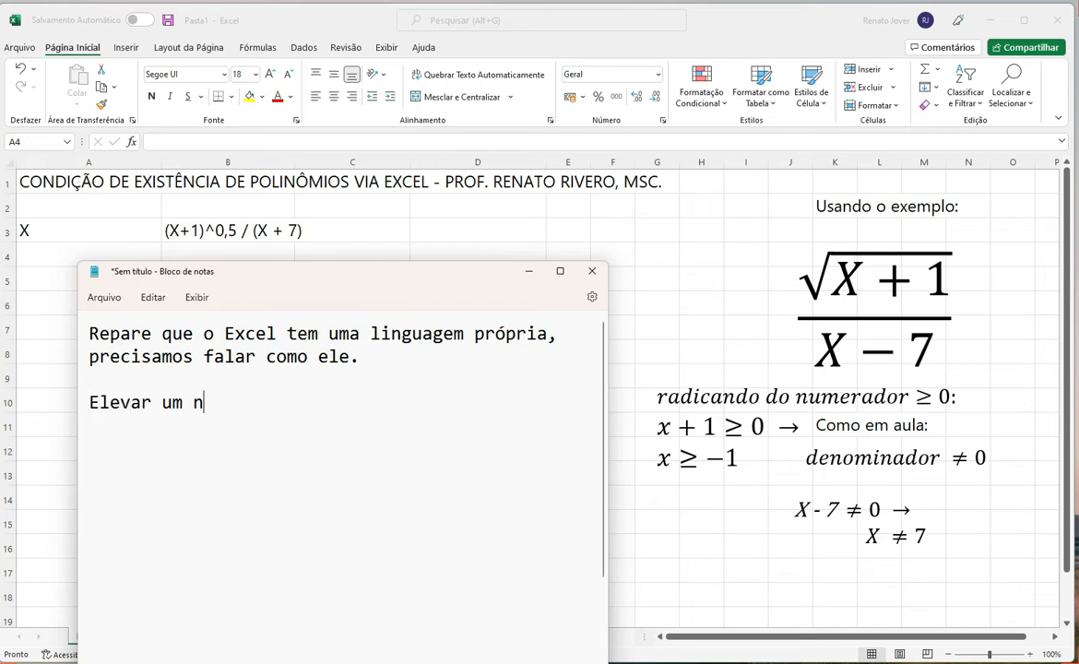
text(úmero na 0,5 é a)
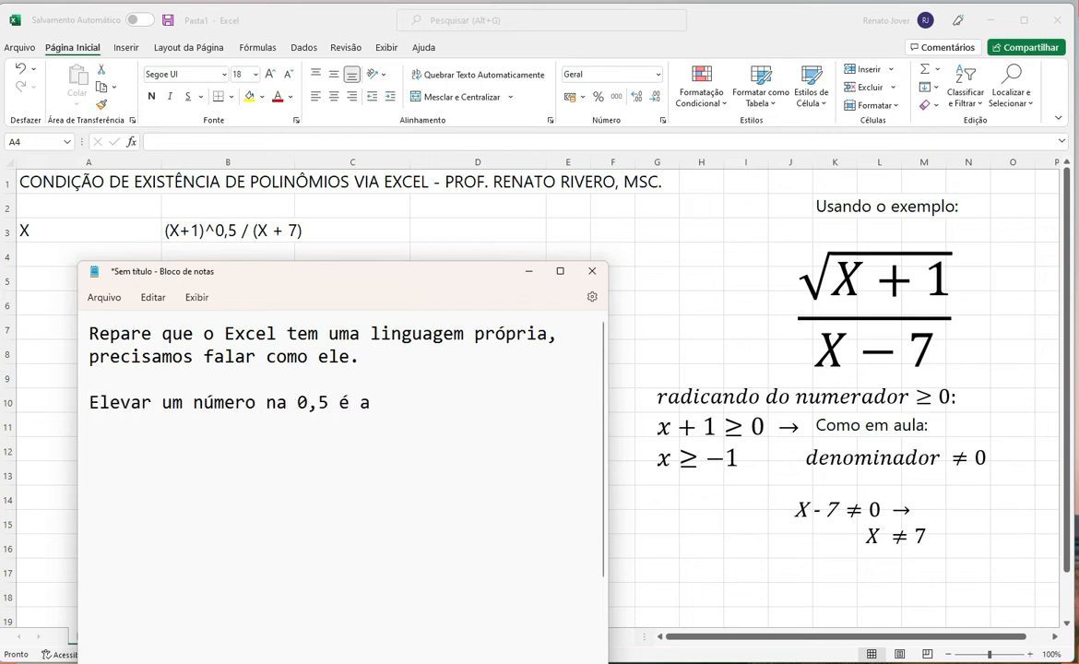
text( mesma coisa que r)
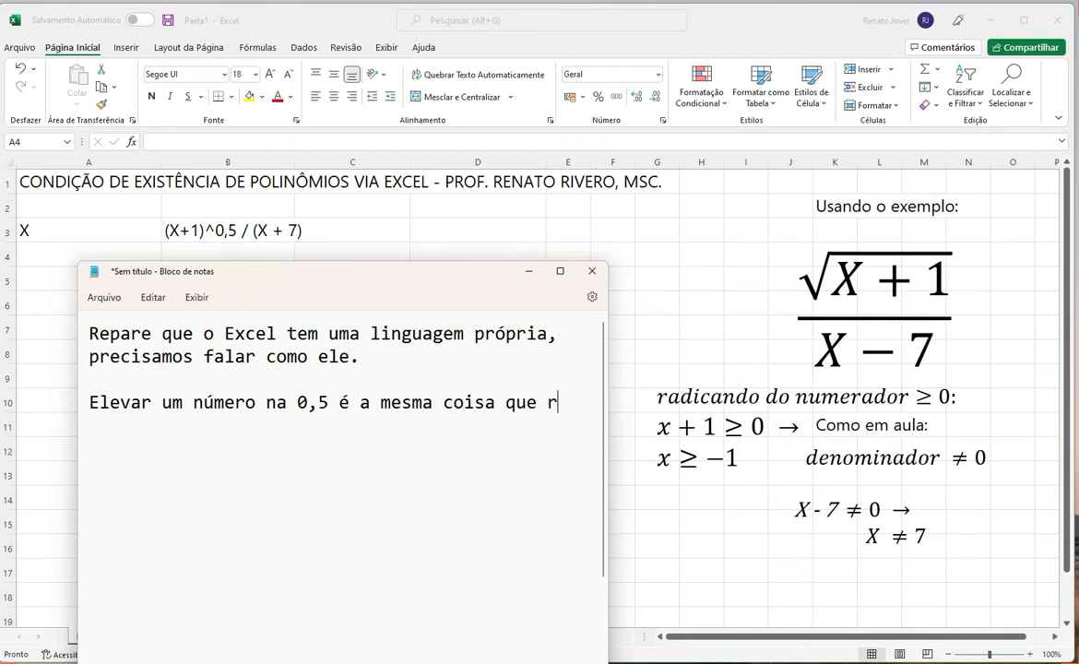
text(aiz quadrada (iss)
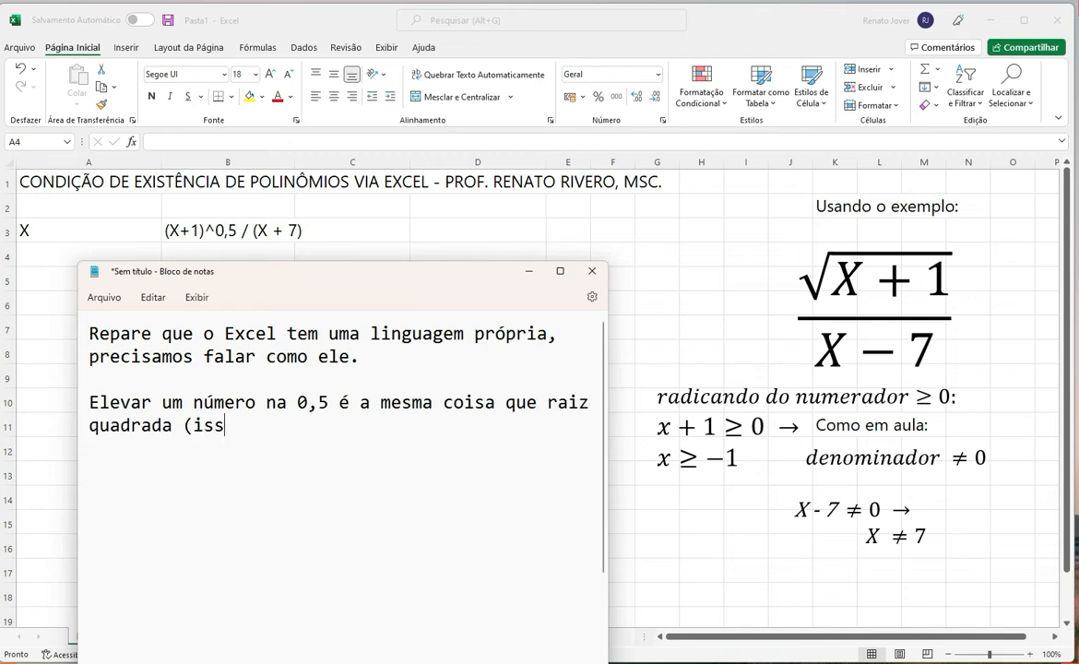
text(o você aprendeu)
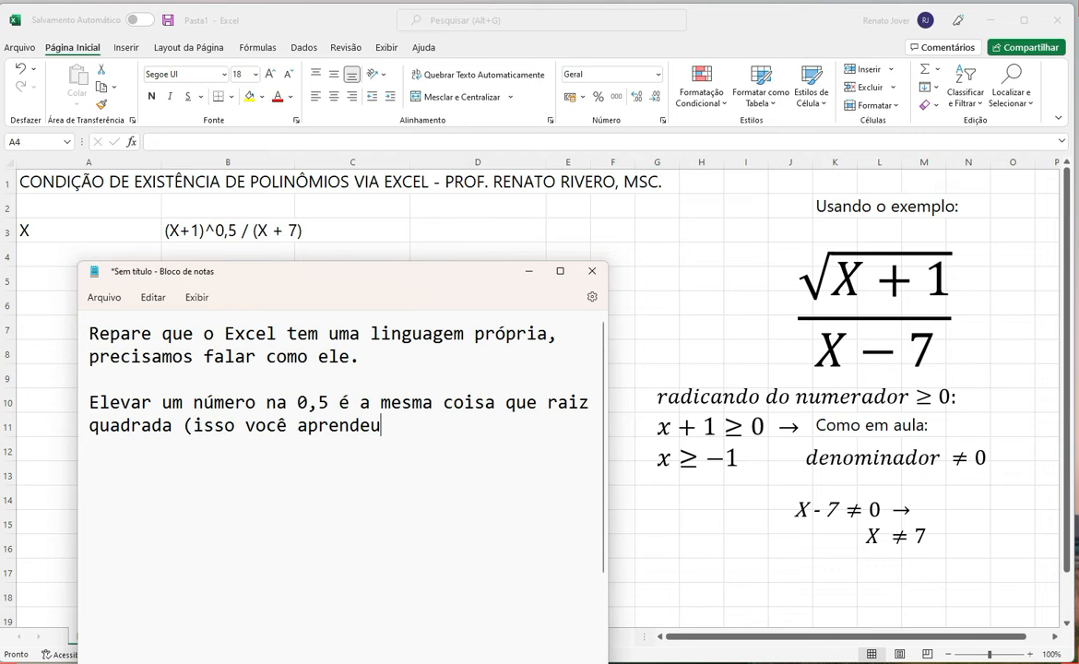
text( no 7º ano))
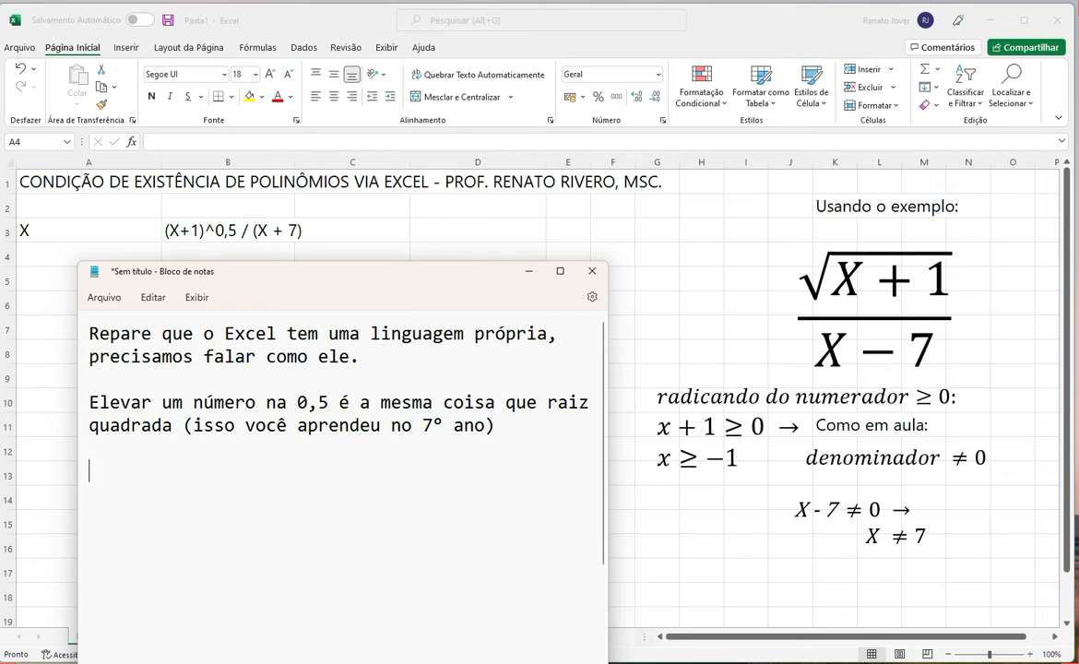
Step: Add the paragraph "Além disso, é importante os parênteses para a fração ser executada na ordem correta."
text(Além diss,)
key(BackSpace)
key(BackSpace)
text(o)
key(BackSpace)
text(so, é importante os parênteses para a fração )
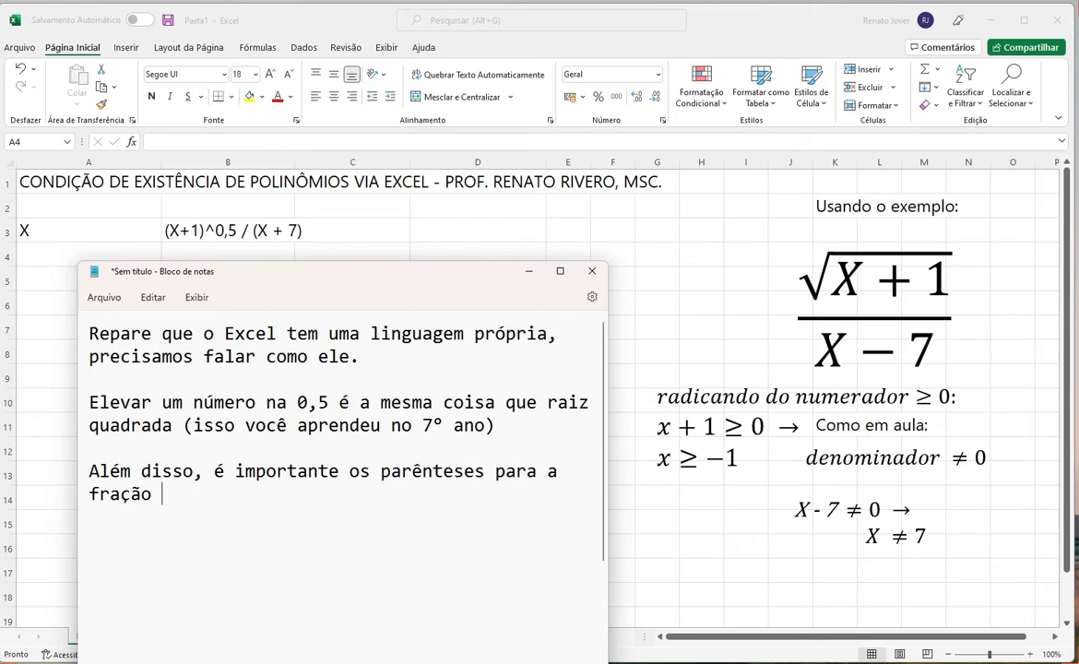
text(ser executada na ordem o)
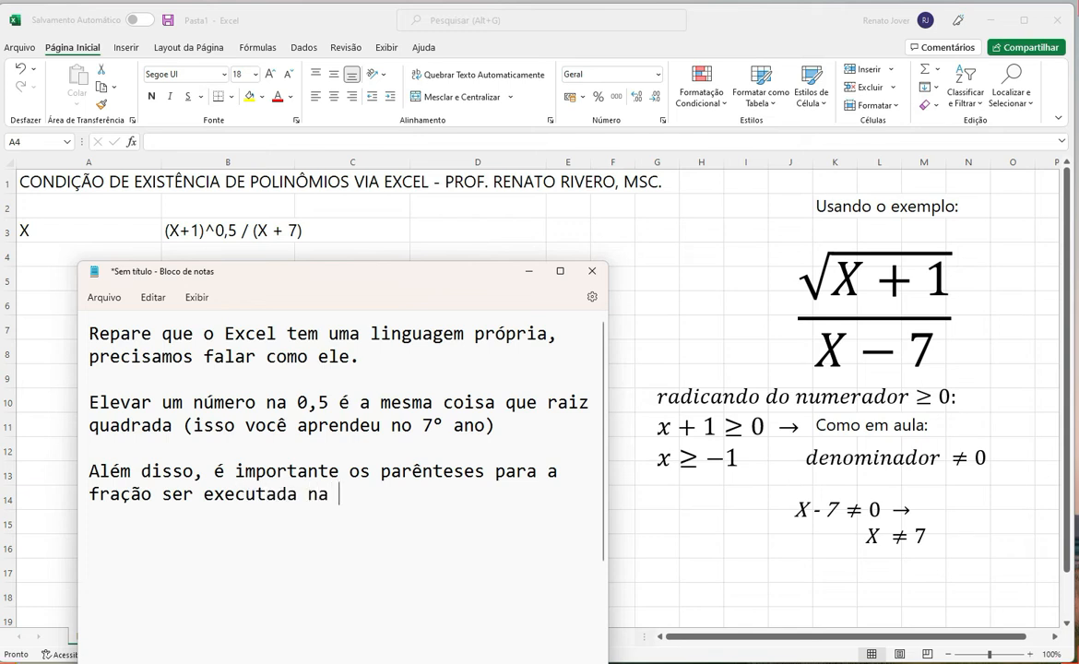
key(BackSpace)
text(coreta.)
key(BackSpace)
key(BackSpace)
key(BackSpace)
key(BackSpace)
text(reta.)
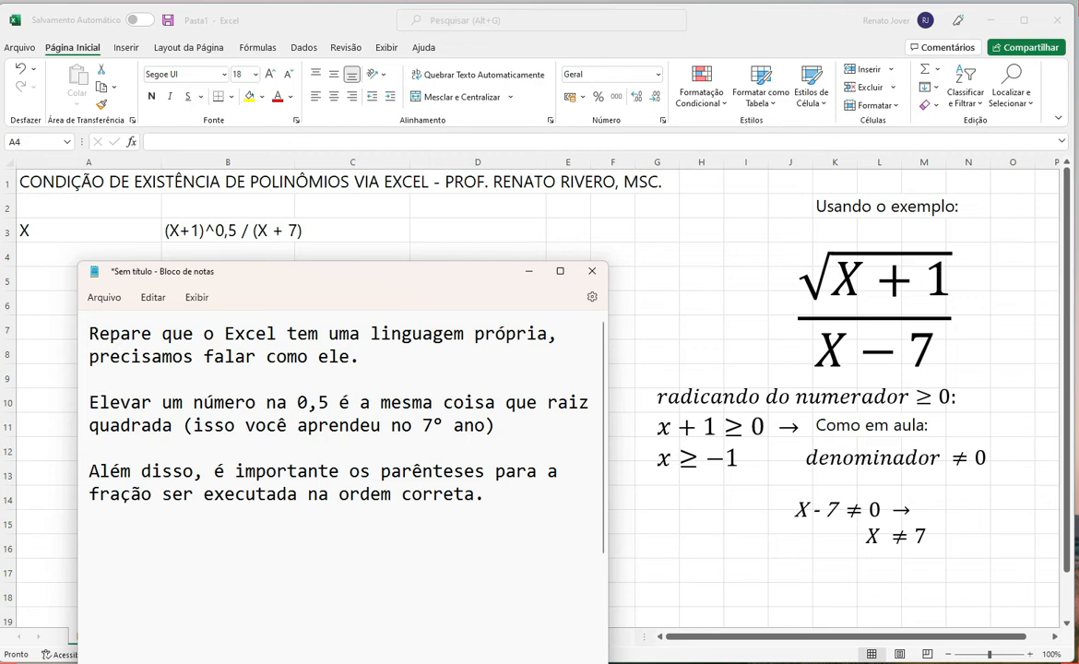
Step: Add the paragraph "Além disso tudo, o Excel não entende X ... Ele entende células (A1, A2, B4, D10, etc)."
key(Return)
key(Return)
text(Além dis)
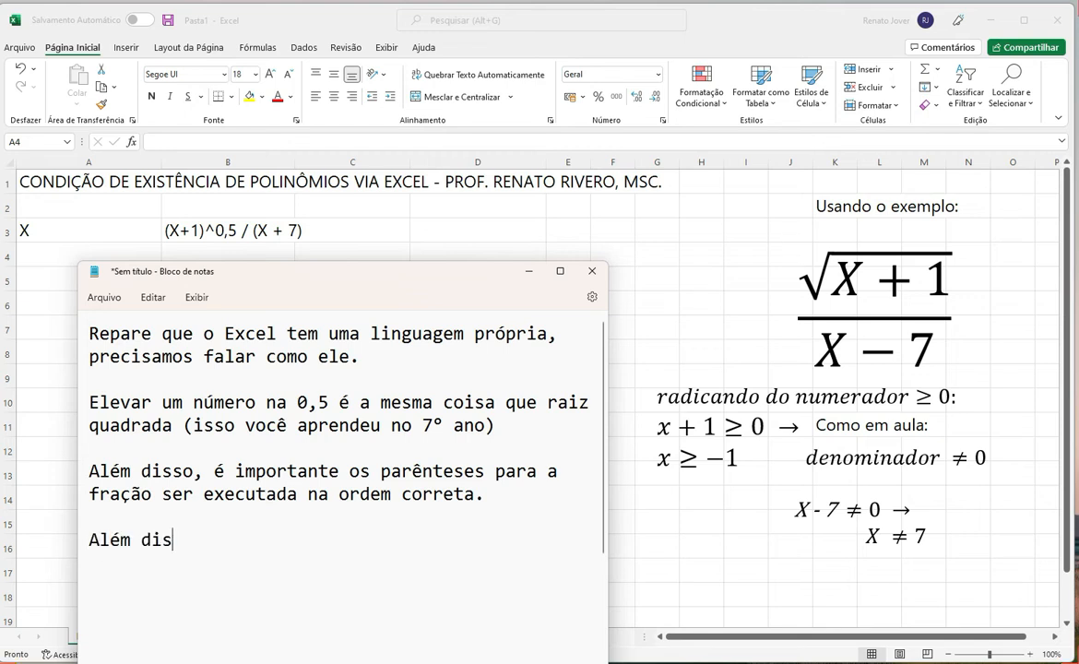
text(so tudo, o Excel não entende X ... Ele entende cp)
key(BackSpace)
text(élulas)
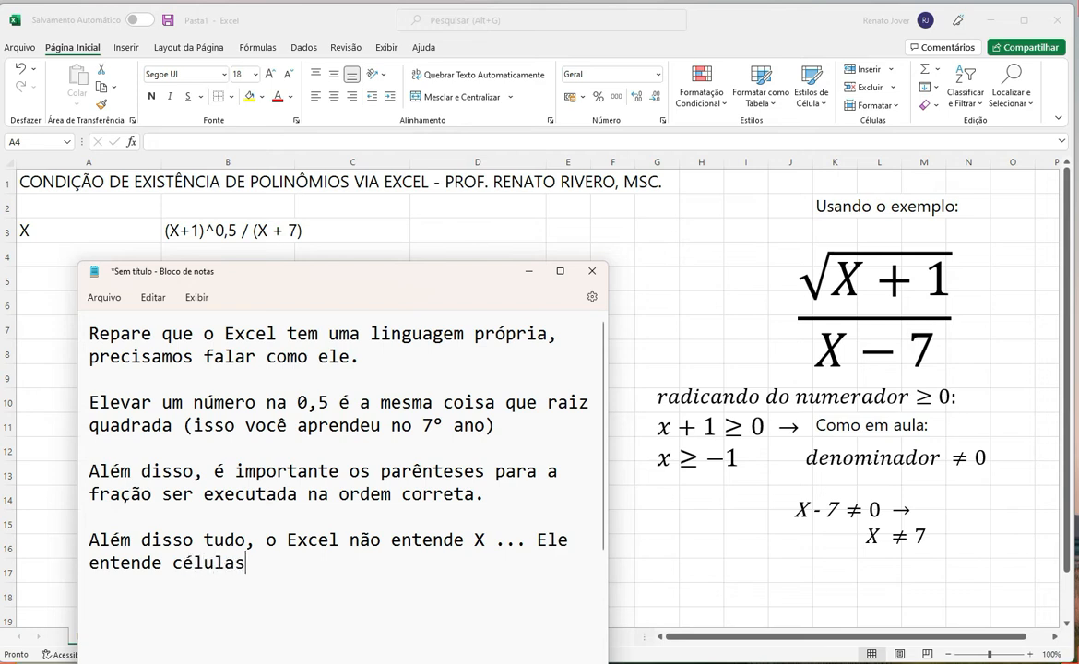
text( (A1, A2, A3))
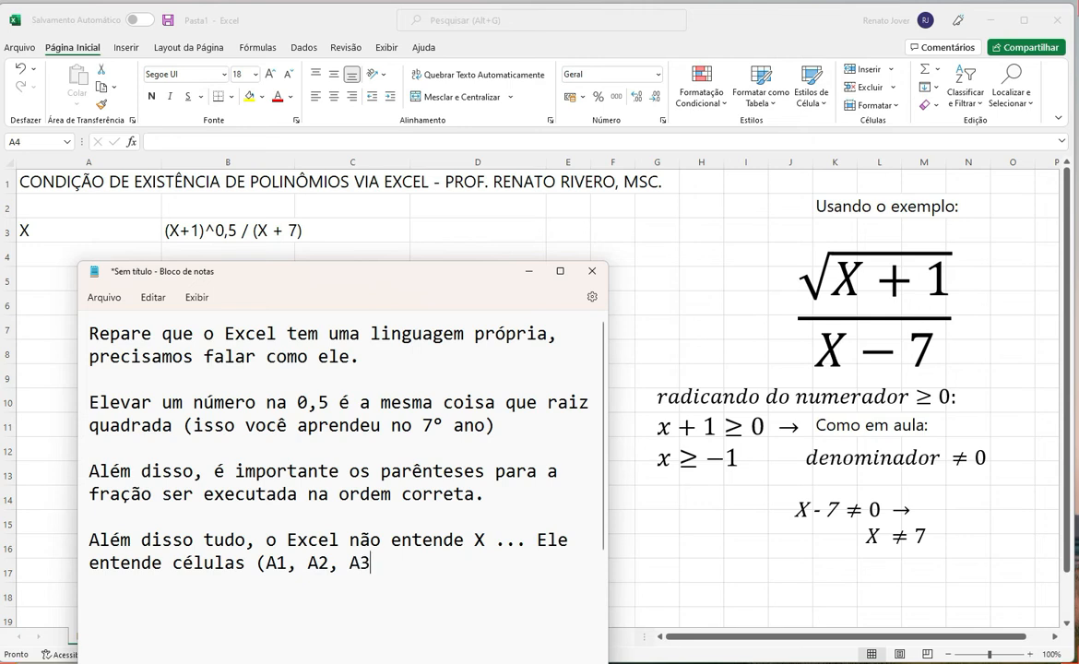
key(BackSpace)
key(BackSpace)
key(BackSpace)
text(B4, D10, etc).)
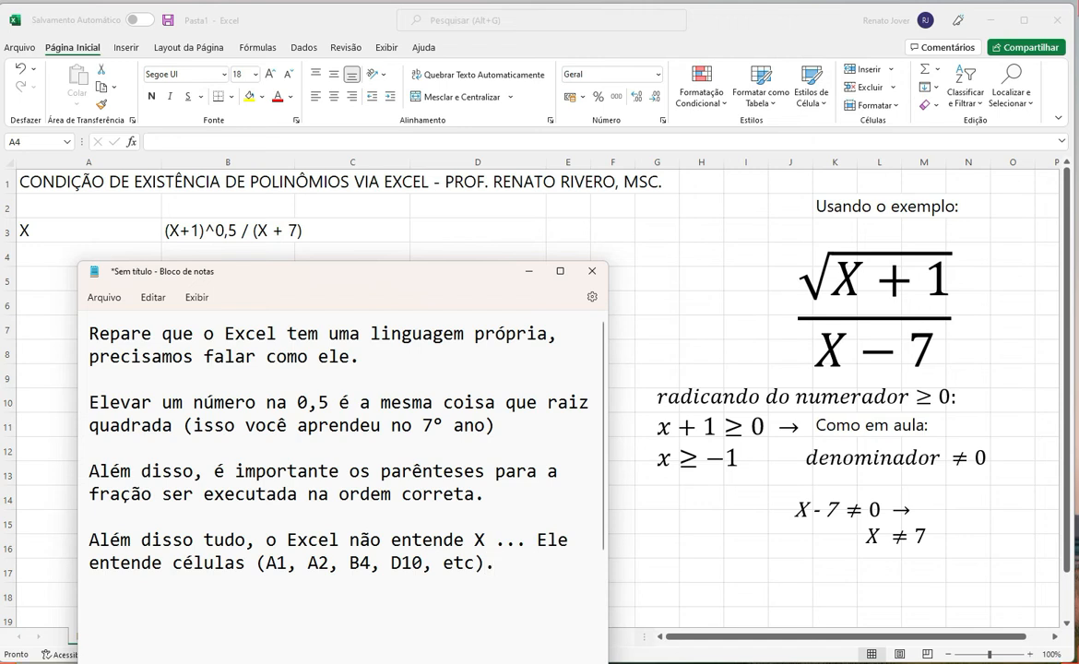
Step: Start a new paragraph with "Vamos reescrever a fórmula acima (que está em B3) como"
key(Return)
text(Vamos reescrever a fórmula acima )
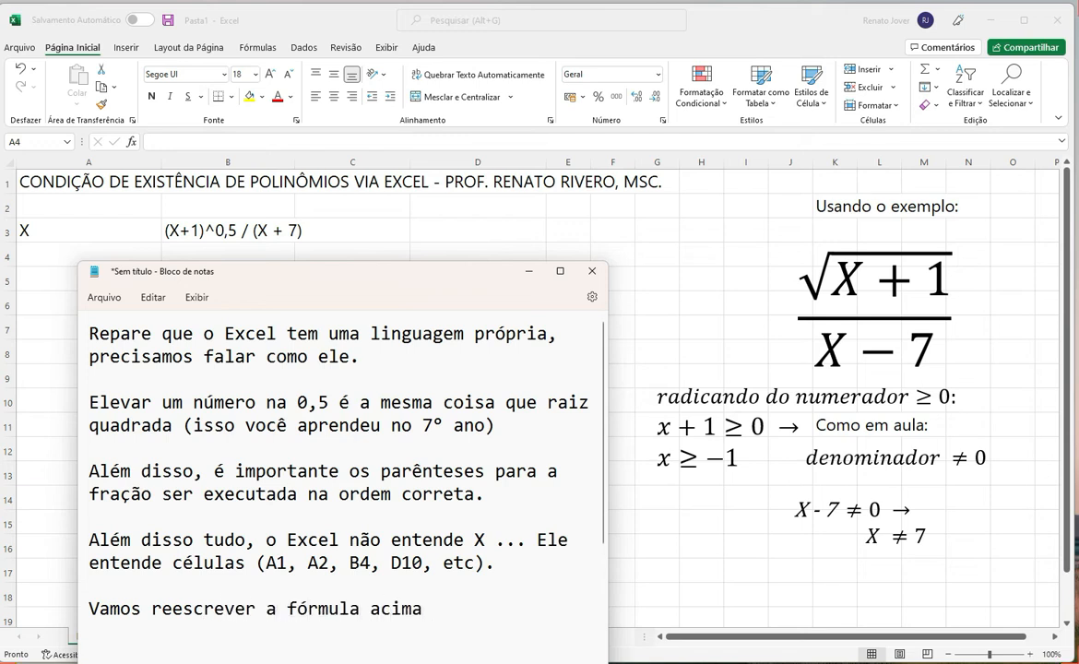
text((que está em B2))
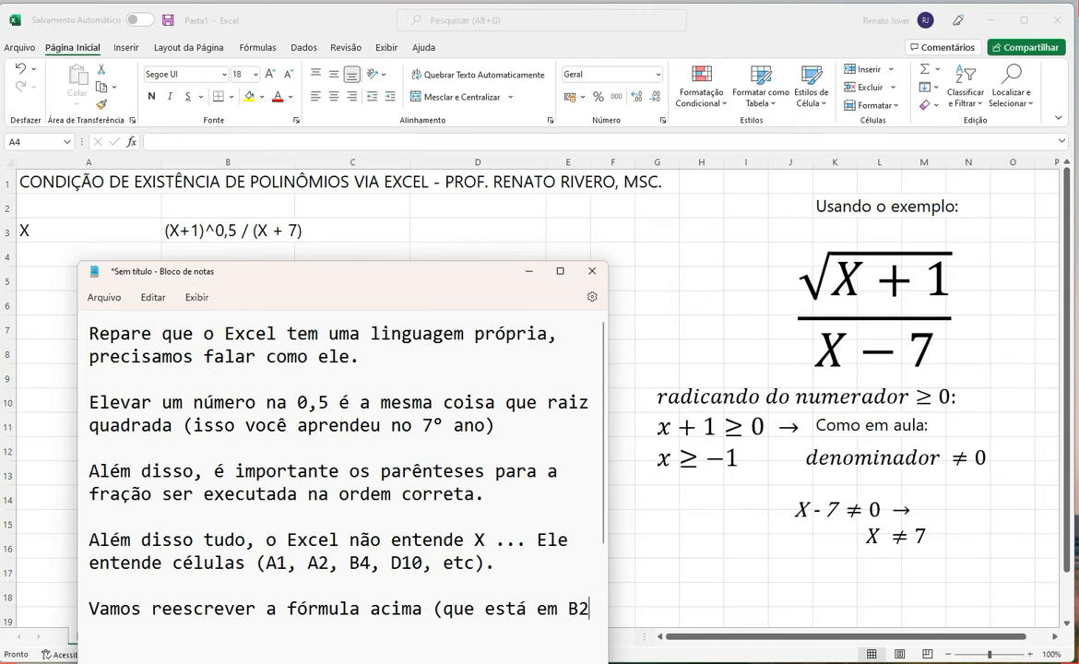
key(BackSpace)
key(BackSpace)
text(3) como)
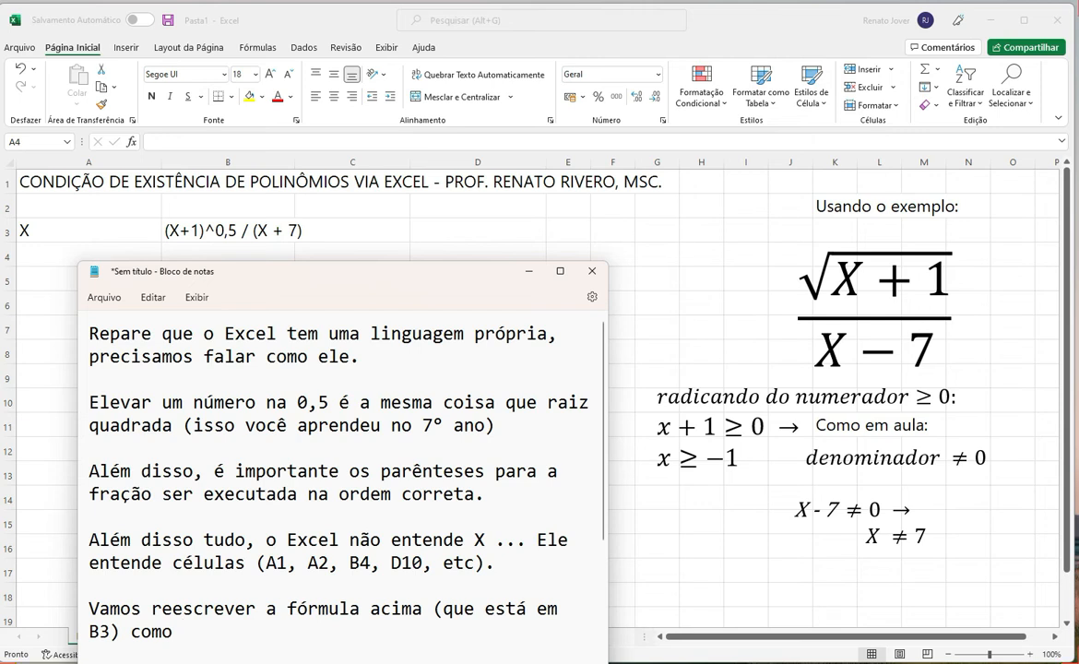
Step: Continue the sentence with "linguagem do Excel substituindo X por B4 (que é a linha de baixo)" and shift the Notepad window slightly upward
text(linguagem do Excel sub)
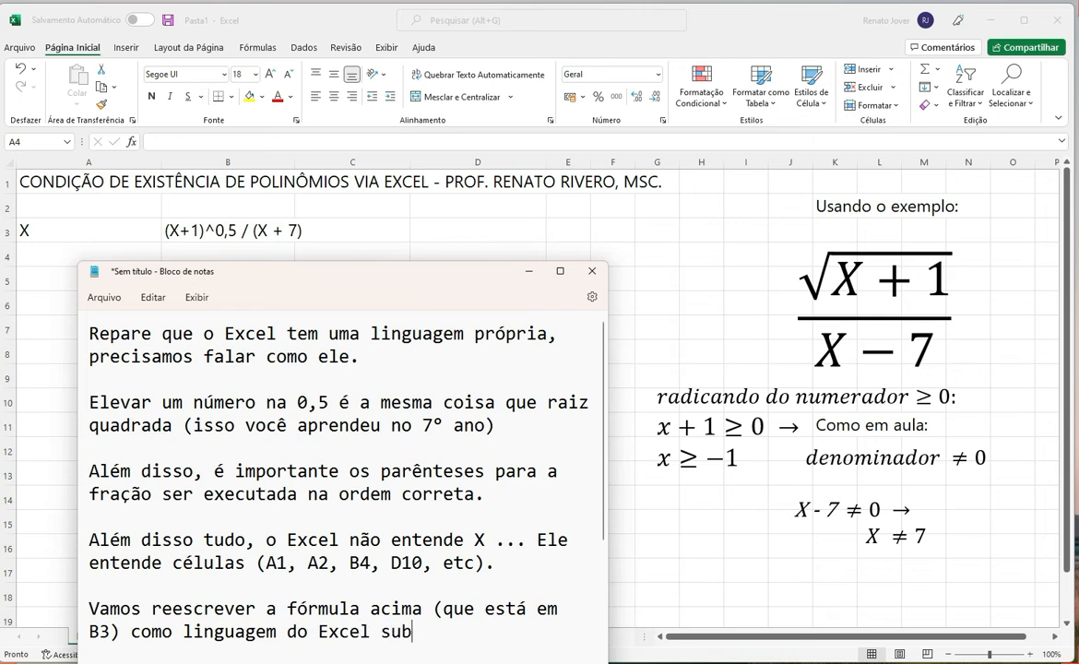
text(stituindo X por B4 (q)
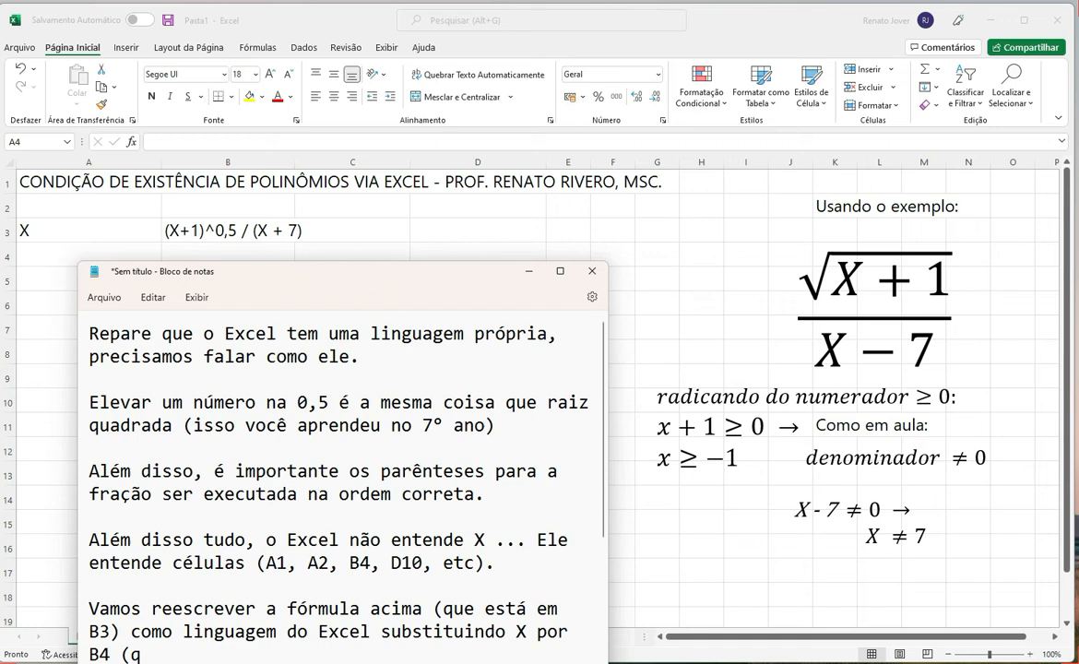
text(ue é a linha de bai)
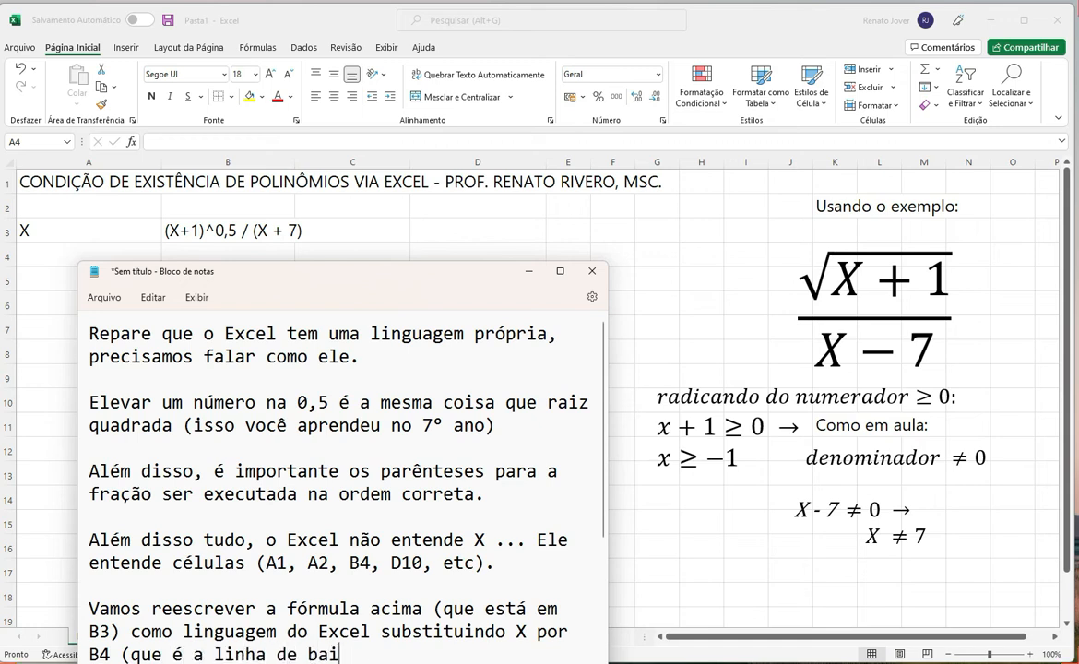
text(xo))
drag(296, 270, 290, 257)
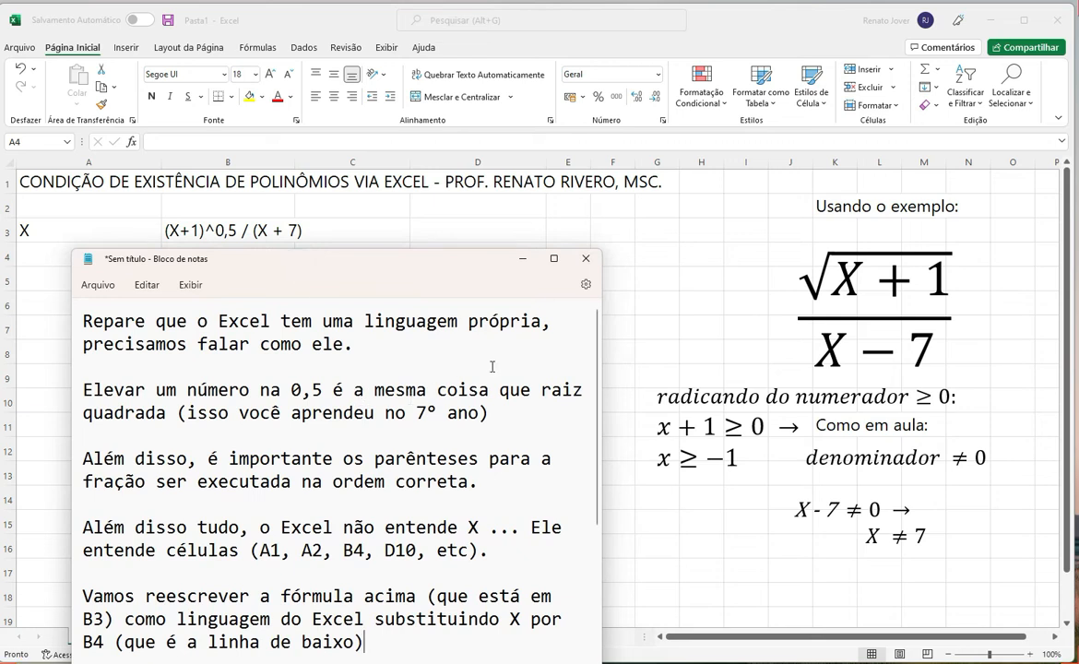
Step: Set the Notepad window aside, widen column B slightly and enter =(A4+1)^0,5 / (A4 + 7) in cell B4
click(524, 259)
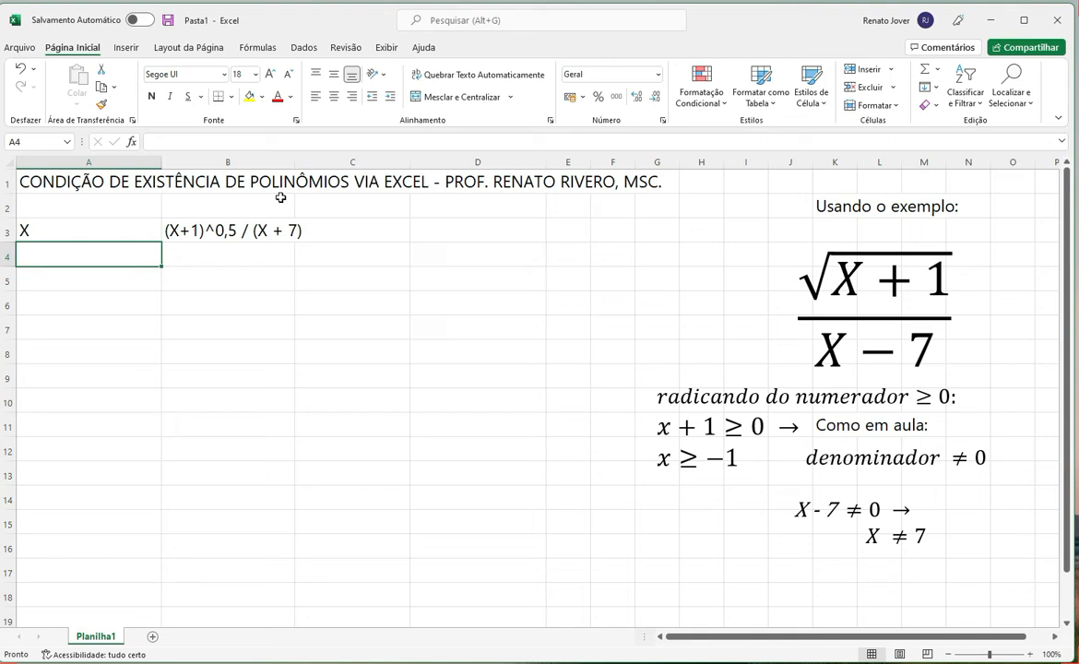
drag(294, 157, 324, 157)
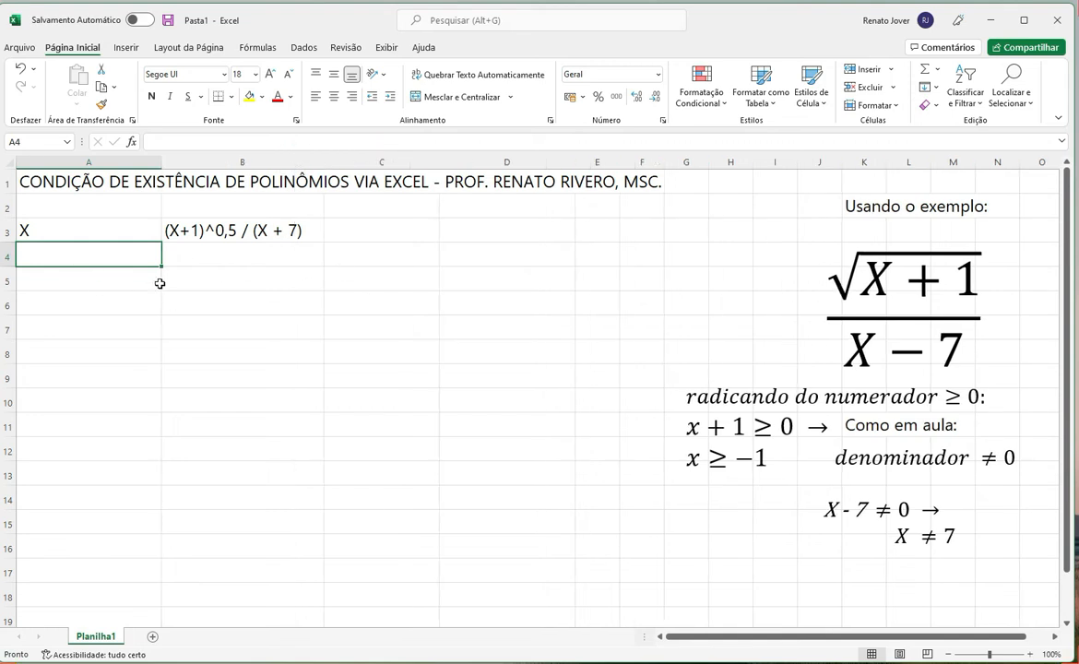
click(192, 264)
text(=)
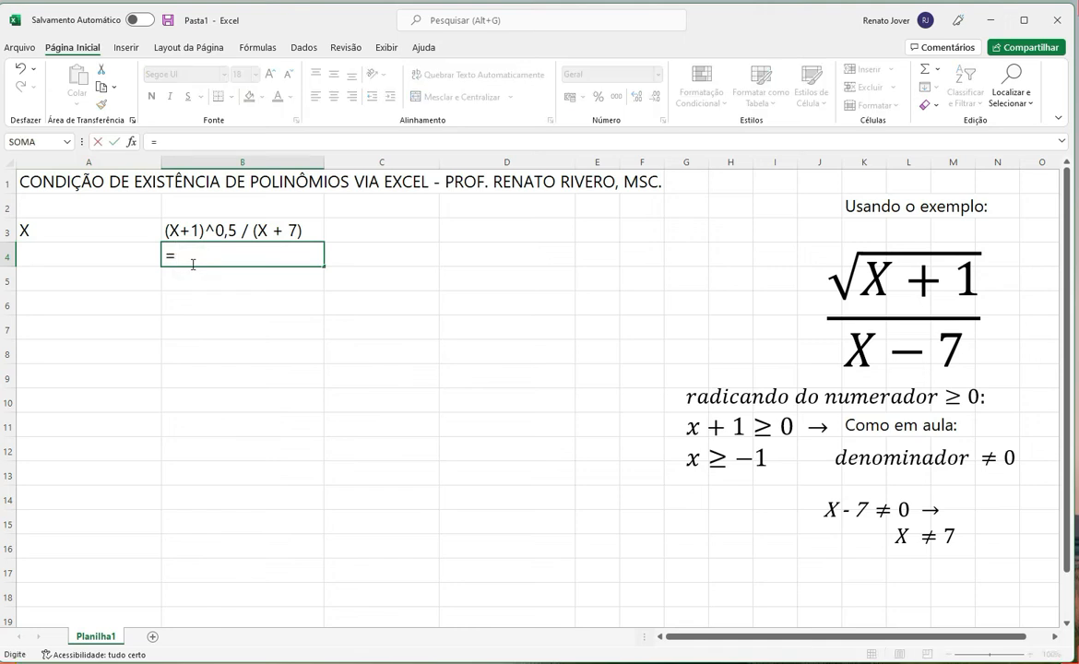
text(()
click(69, 258)
text(+1)
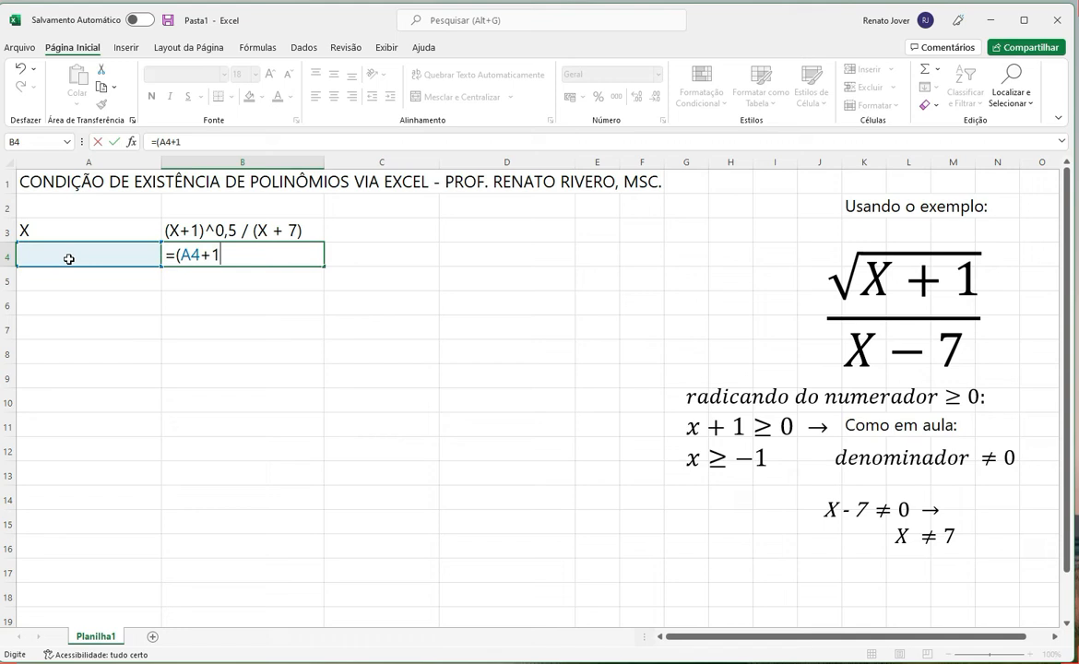
text()^0,5 / ()
click(68, 259)
text(+ 7)
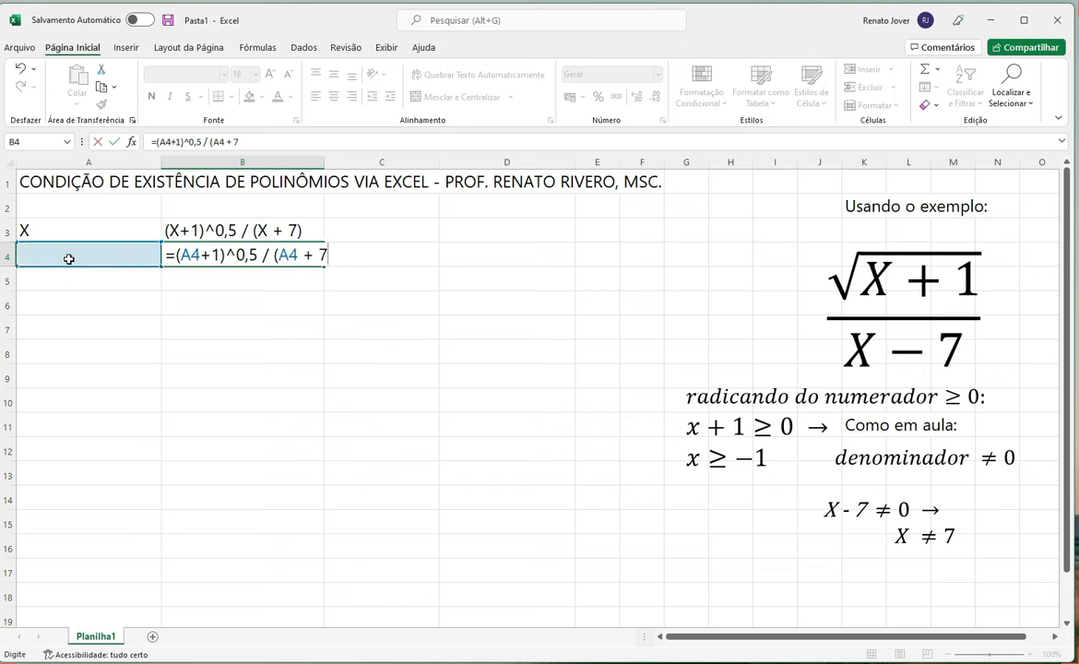
text())
Step: Bring Notepad back, move its window below row 4 and insert several blank lines at the start of the note
key(alt+Tab)
drag(242, 261, 244, 322)
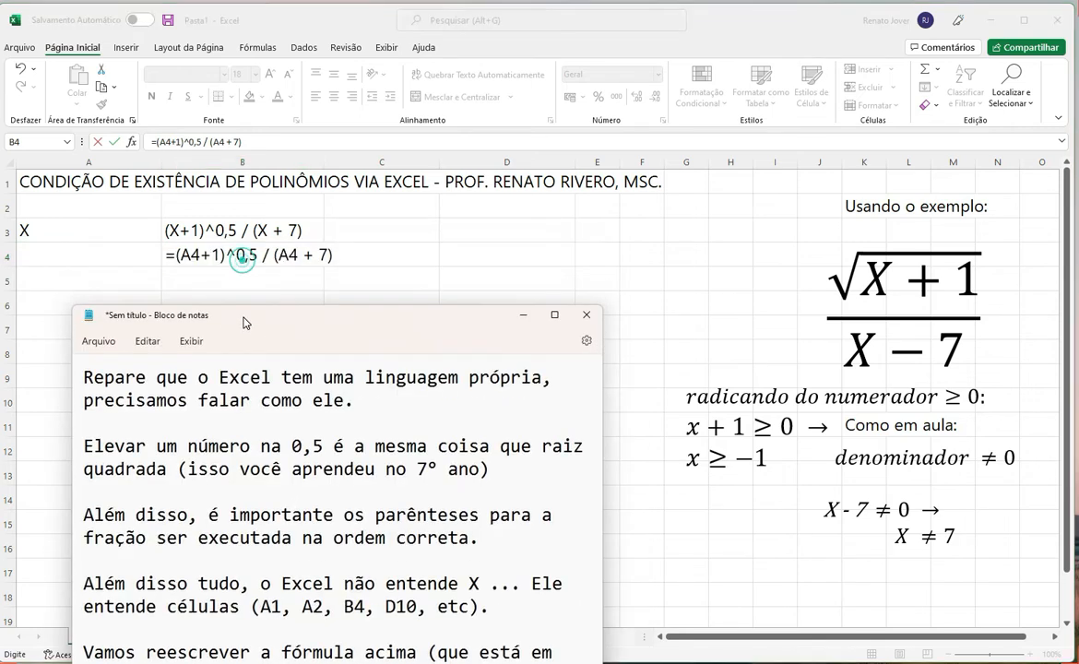
triple_click(78, 377)
click(79, 378)
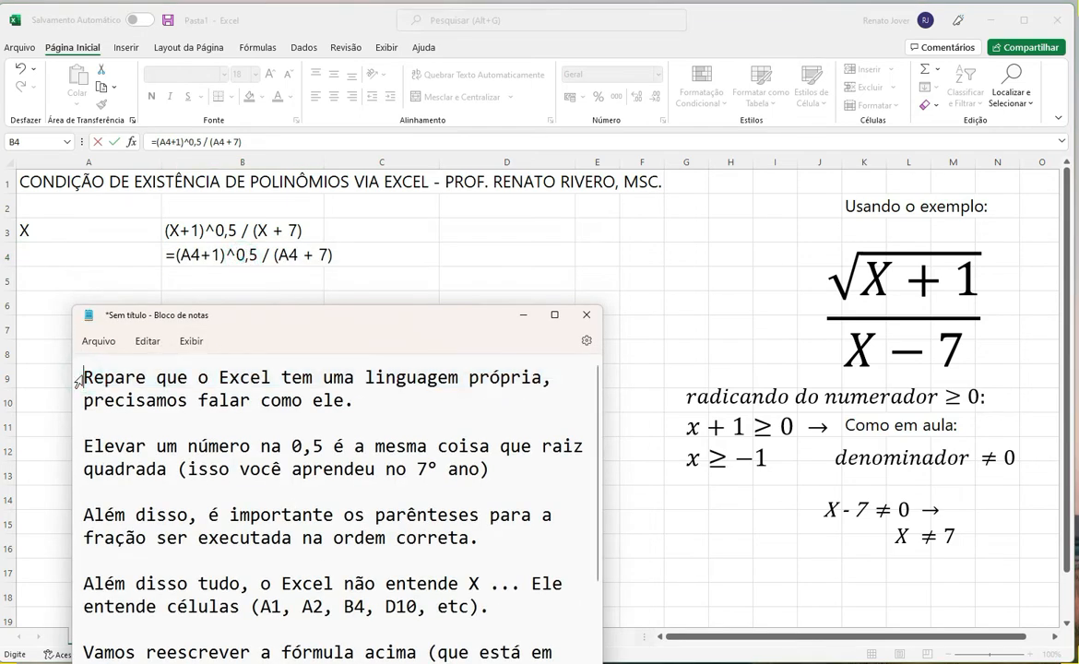
key(Return)
key(Return)
key(Return)
key(Return)
key(Return)
key(Return)
key(Return)
key(Return)
key(Return)
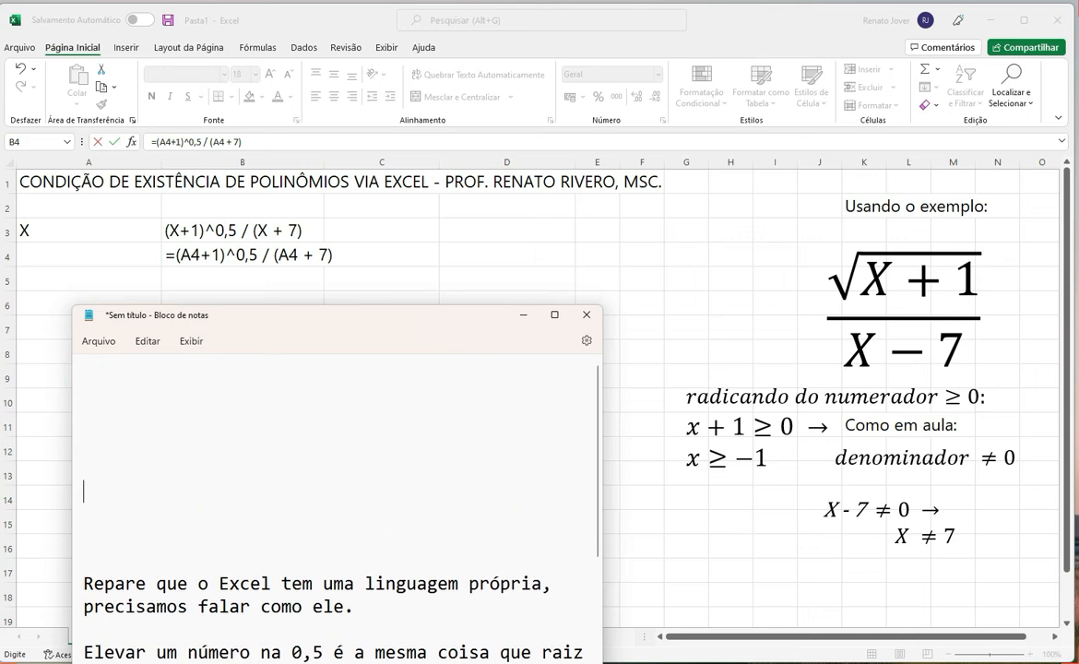
key(Up)
key(Up)
Step: Write "Viste? Onde tinha X coloquei A4 (a célula do lado)." at the beginning of the note
text(Viste? O)
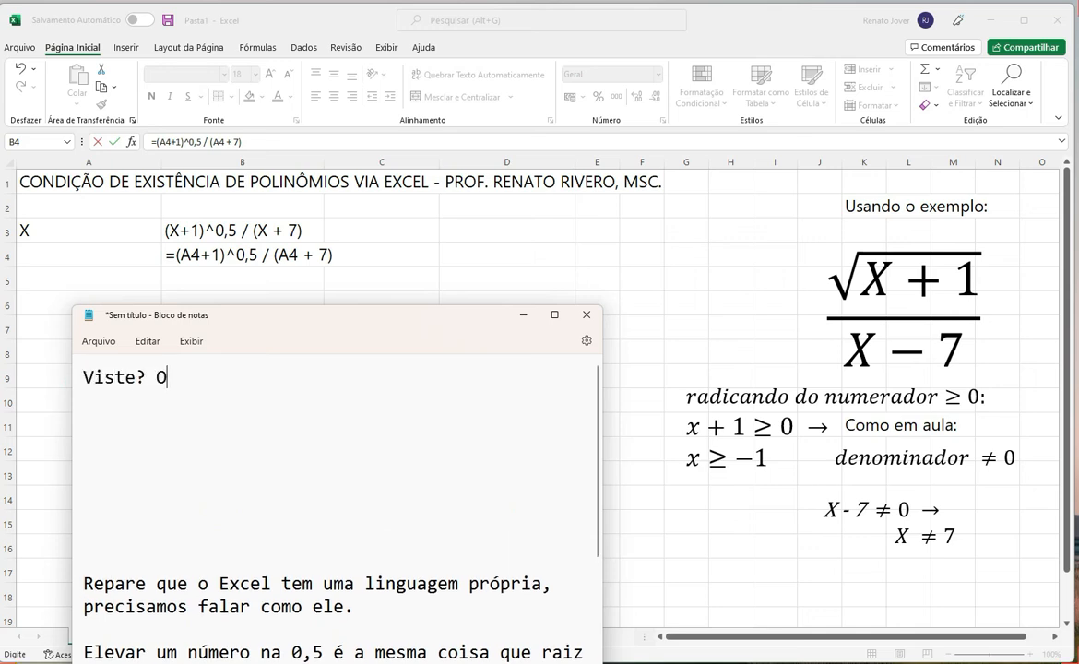
text(nde tinhba)
key(BackSpace)
key(BackSpace)
key(BackSpace)
text(a X coloquei)
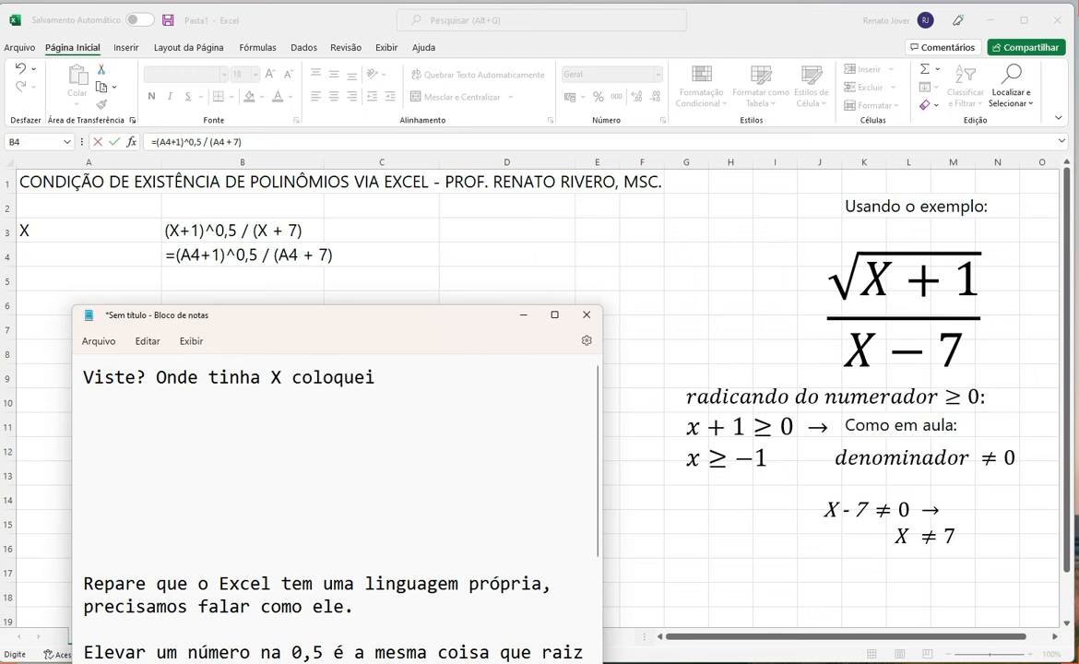
text( A4 (a célula do lado))
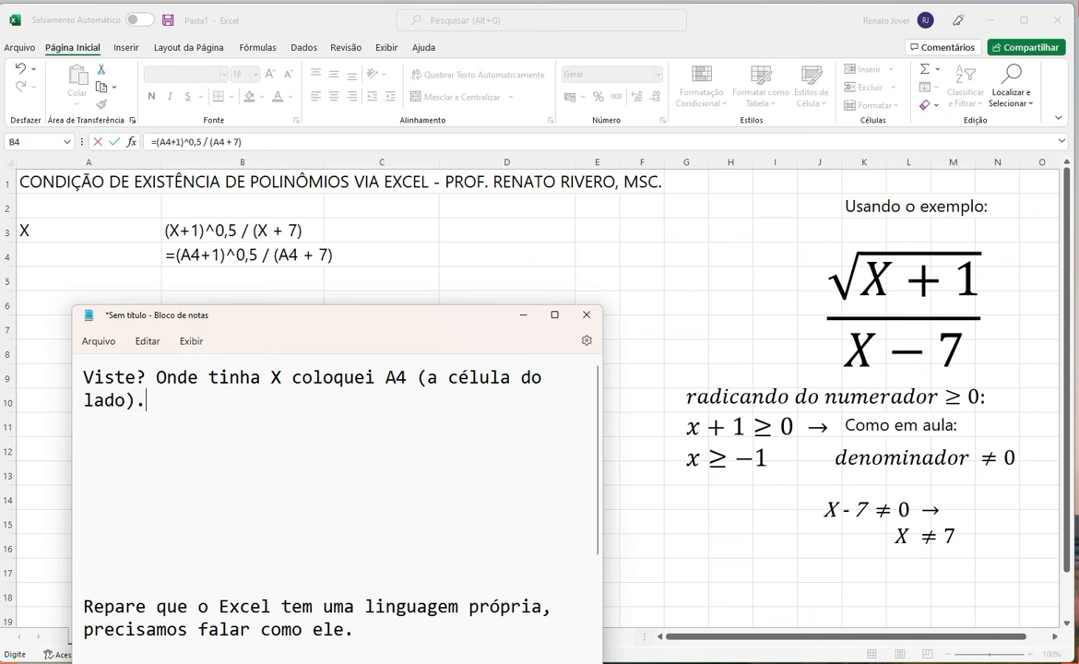
Step: Continue the paragraph with the sentence "Damos um ENTER e ele grava a fórmula."
text(. Damos um E         Re)
key(BackSpace)
text(amos um en)
key(BackSpace)
key(BackSpace)
text(ENTER e ele grava a fórmula.)
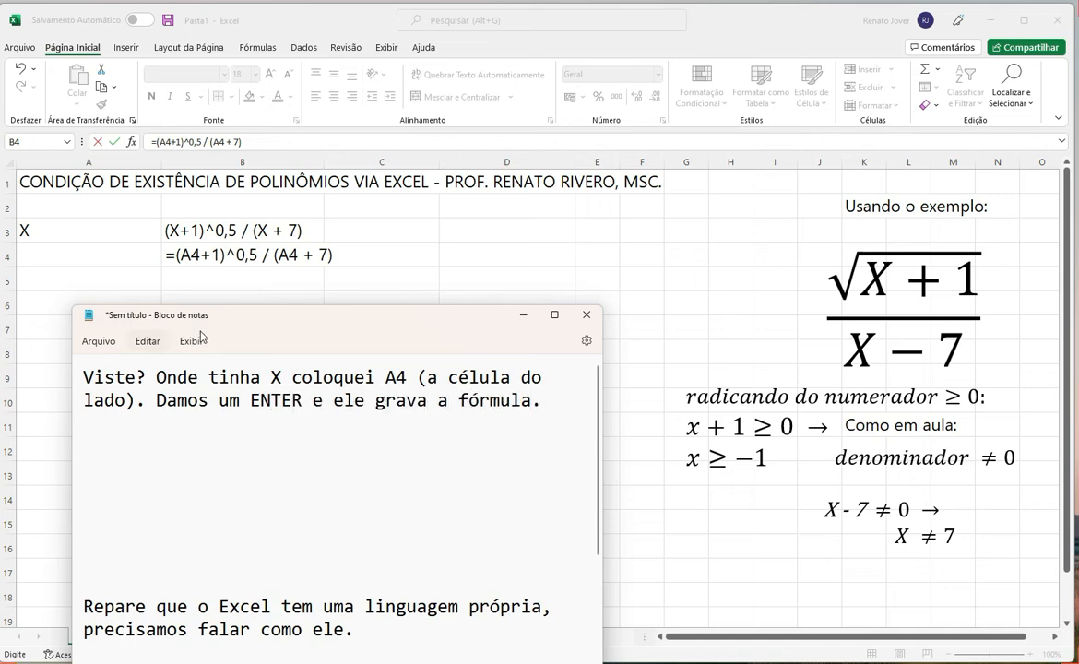
Step: Return to the sheet, commit the formula in B4 and select the empty cell A4
click(344, 258)
key(Return)
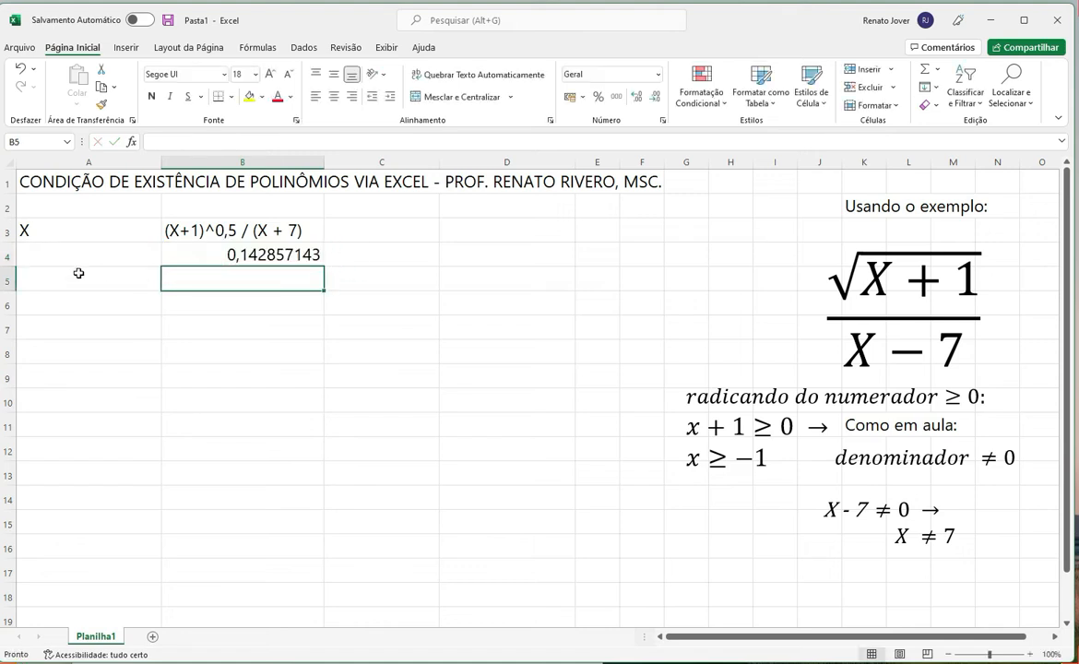
click(50, 257)
Step: Write "Mas A4 está vazia, então o Excel entende que ali há um zero! Se substituir X por 0, o resultado será aquele decimal. (1/7 por curiosidade)"
key(alt+Tab)
click(284, 439)
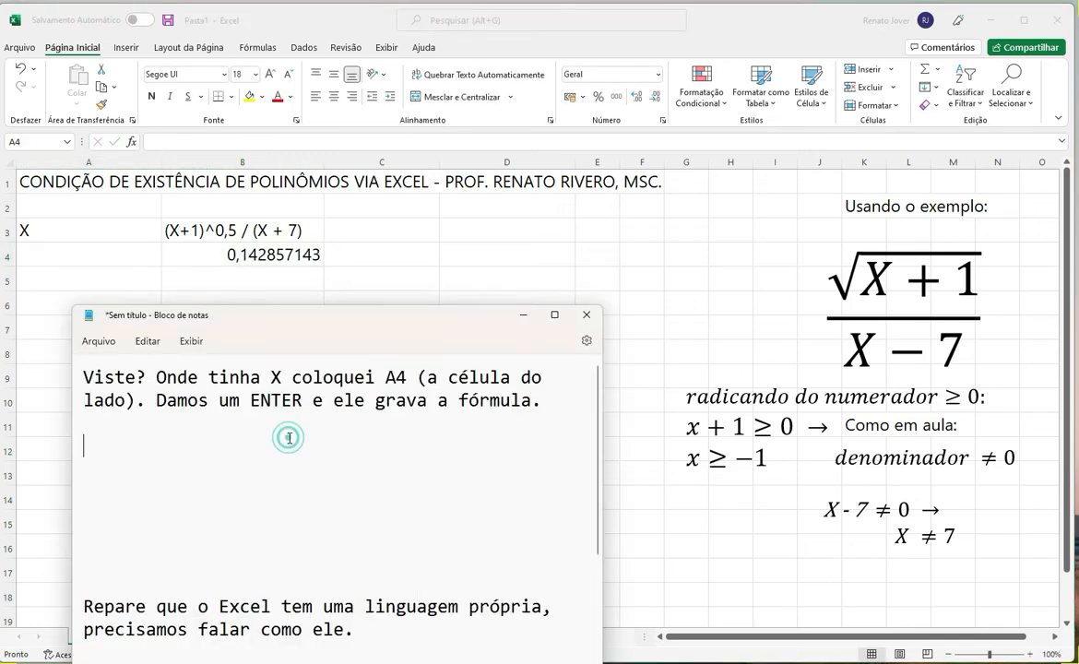
text(Mas A4 está vazia, então o Excel entende que ali há um zero! Se substituir X por 0, o resultado será aquele decimal.)
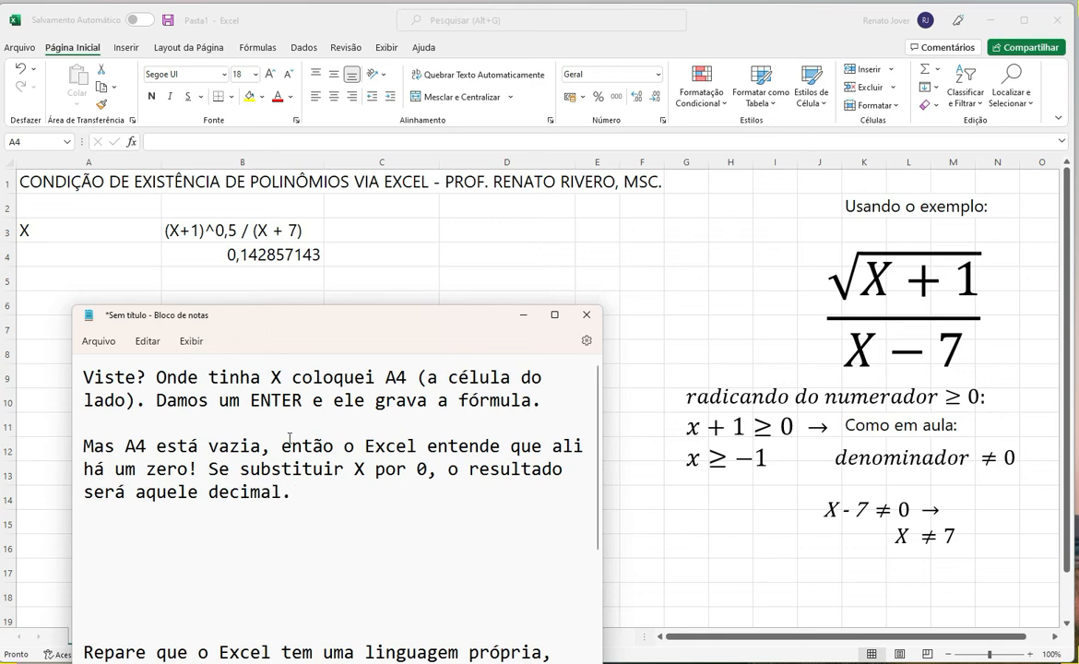
text((1/7 por curiosidade))
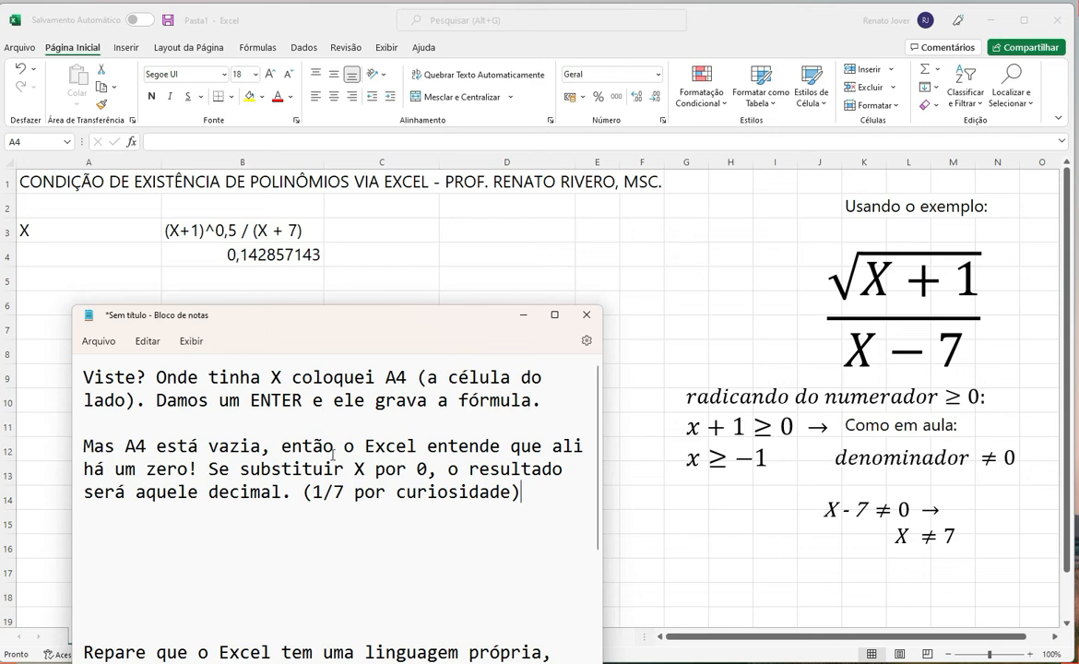
Step: Add "Vamos preencher a coluna do X com os seguintes números:" followed by the line "-2 (que está fora do intervalo)"
key(Return)
key(Return)
text(Va)
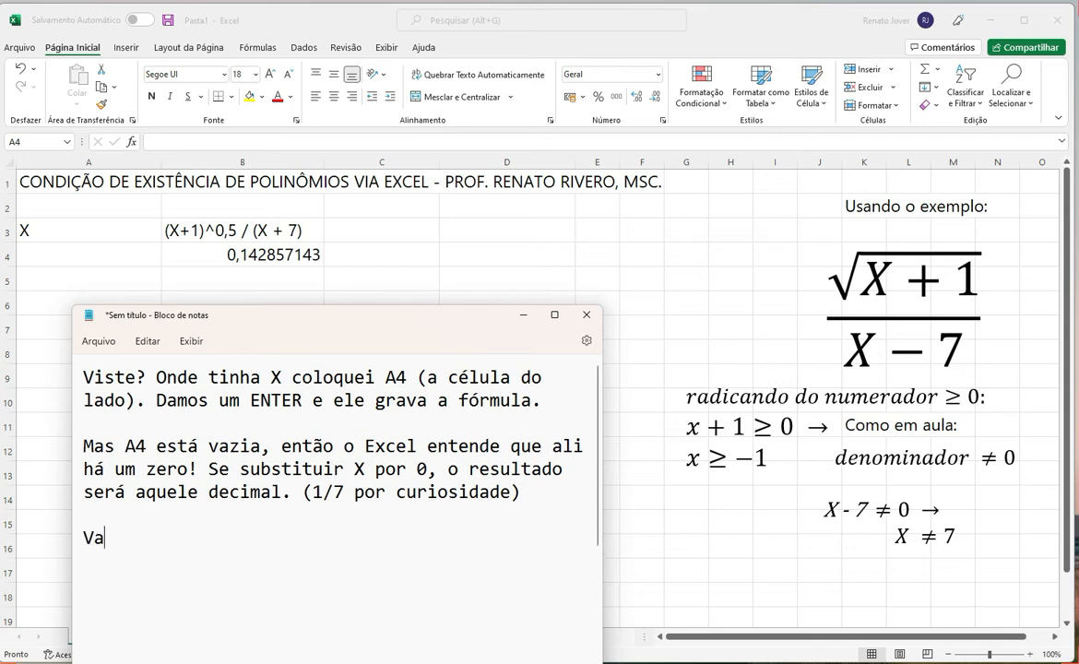
text(mos preencher a colu)
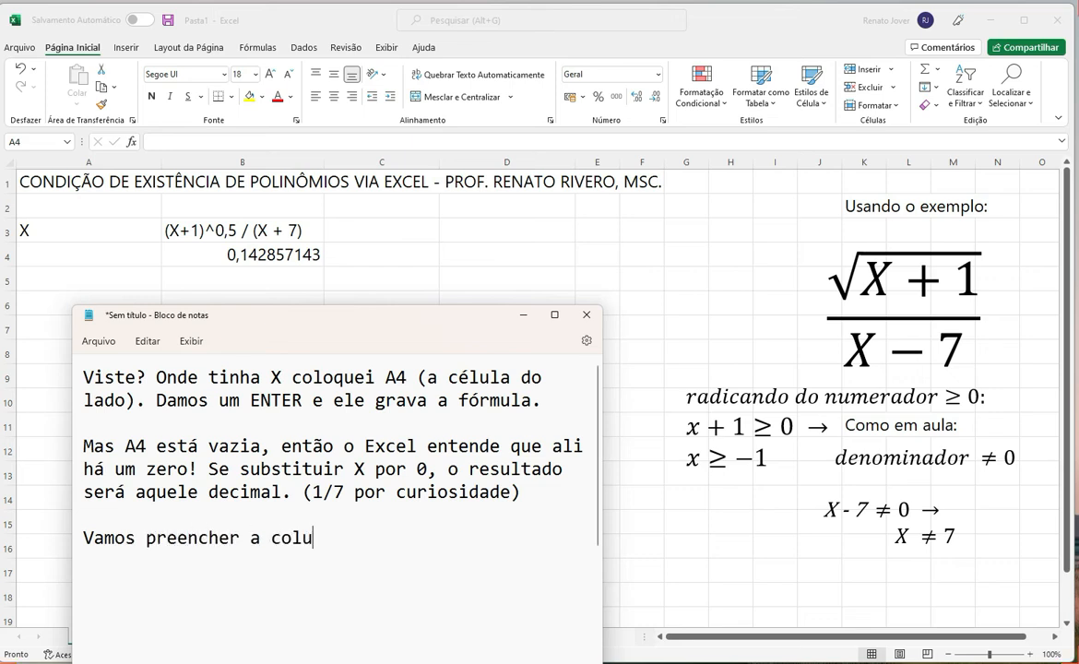
text(na do X com os seguint)
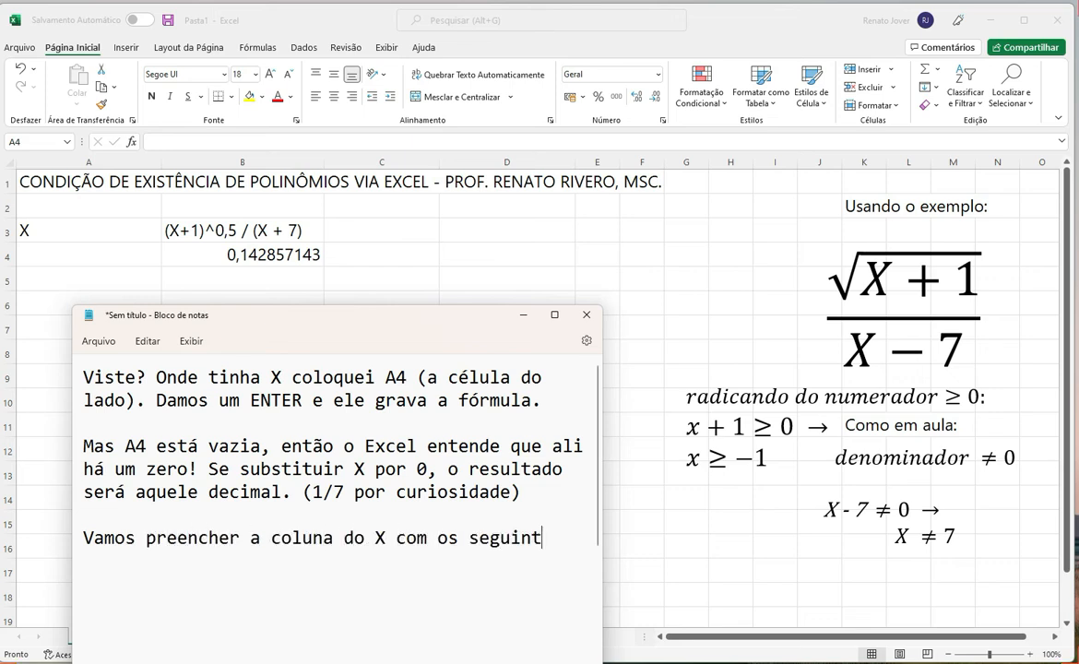
text(es números (:-8 )
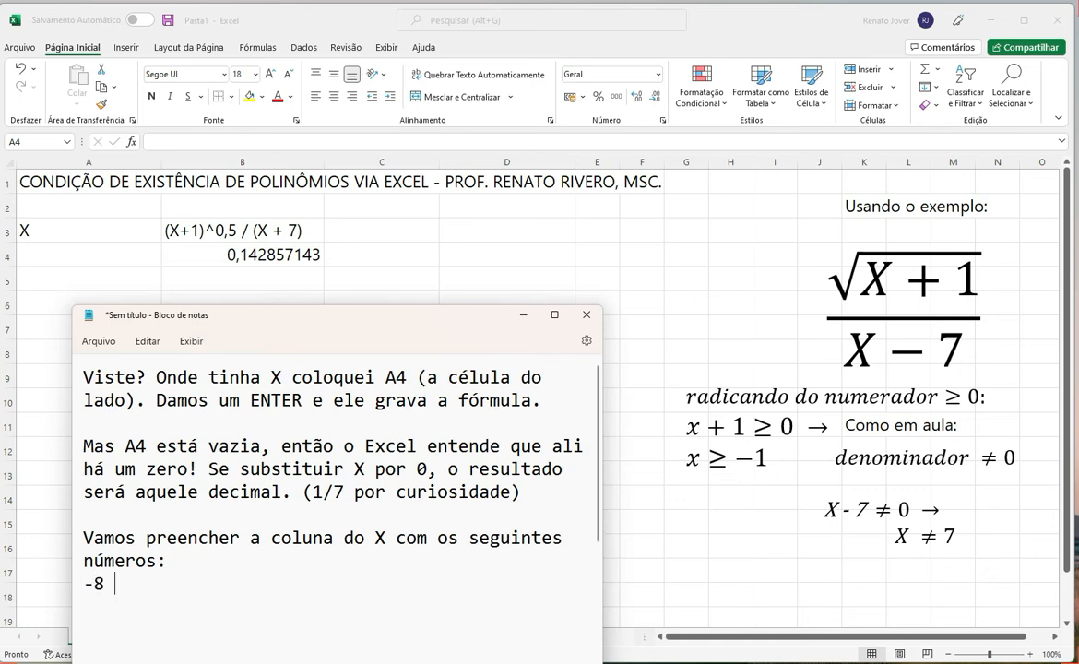
text((que está fora do inv)
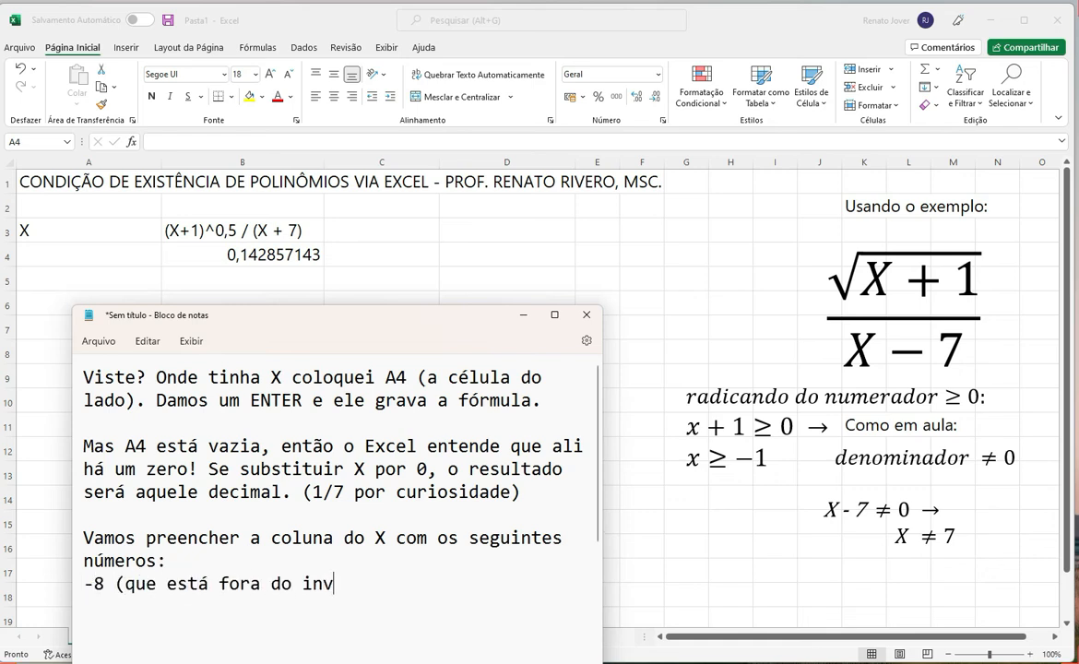
text(ervalo)
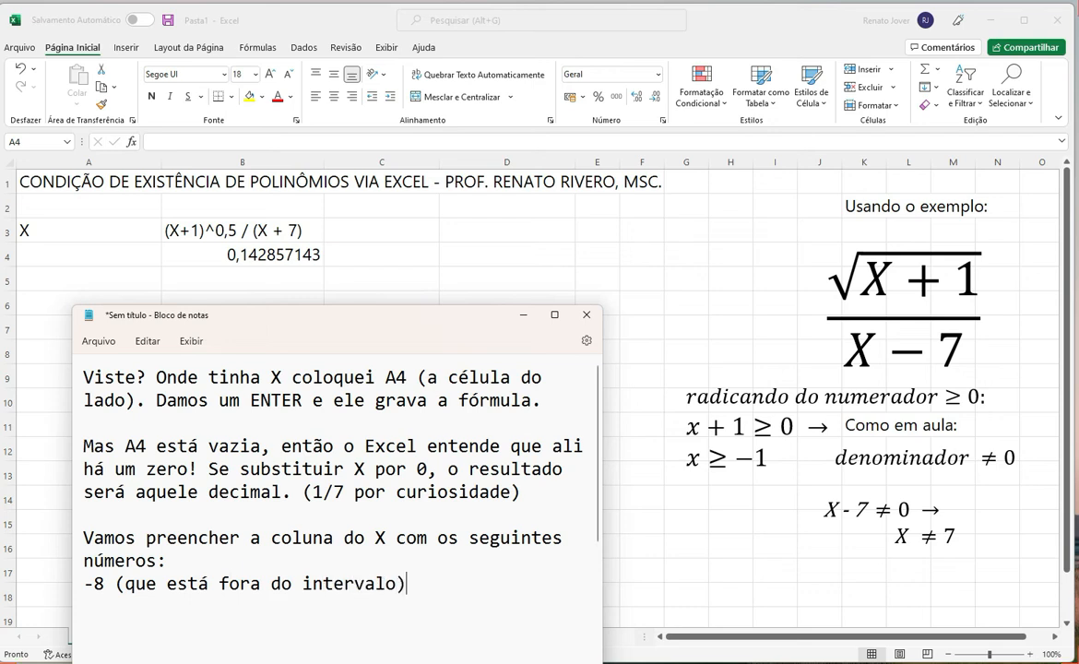
click(104, 582)
key(BackSpace)
text(2)
Step: Add the lines "0 (que está no intervalo)", "4 (idem)", "7 (que zera o denominador)" and "10 (que está no intervalo)" to the list
click(463, 583)
key(Return)
text(0 (que está no )
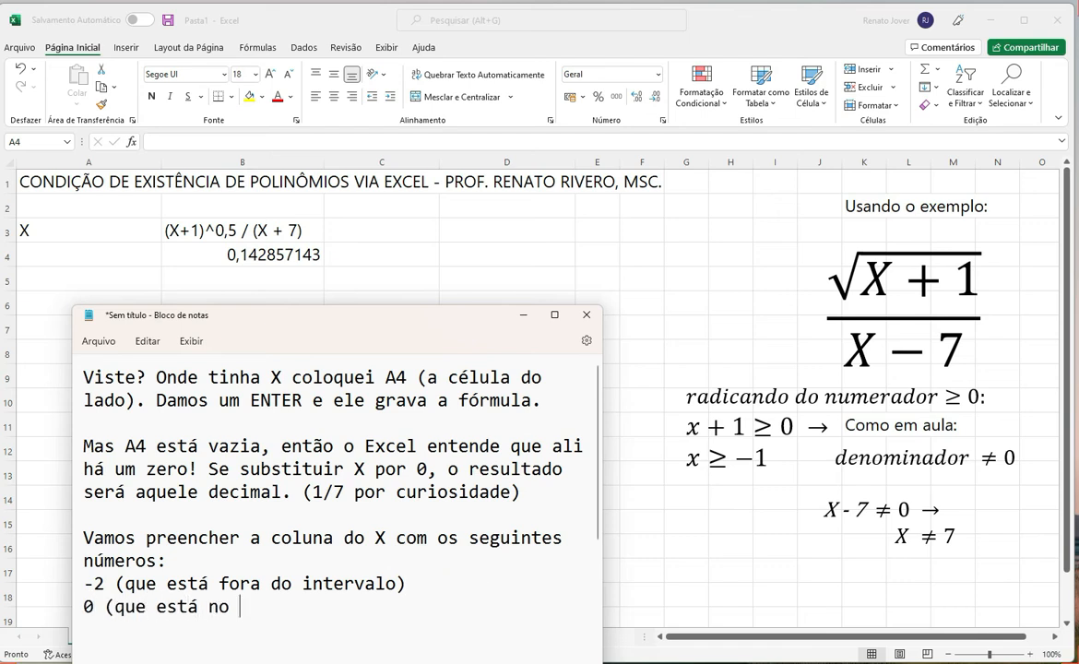
text(intervalo))
key(Return)
text(4 (idem) 7 (que zera)
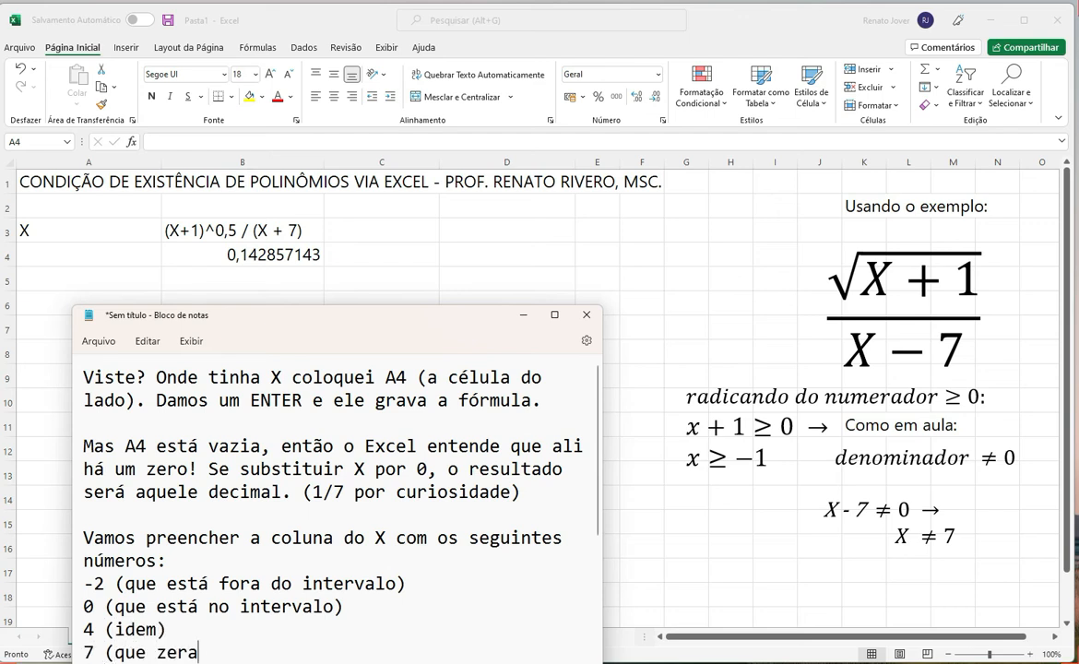
text( o denominador))
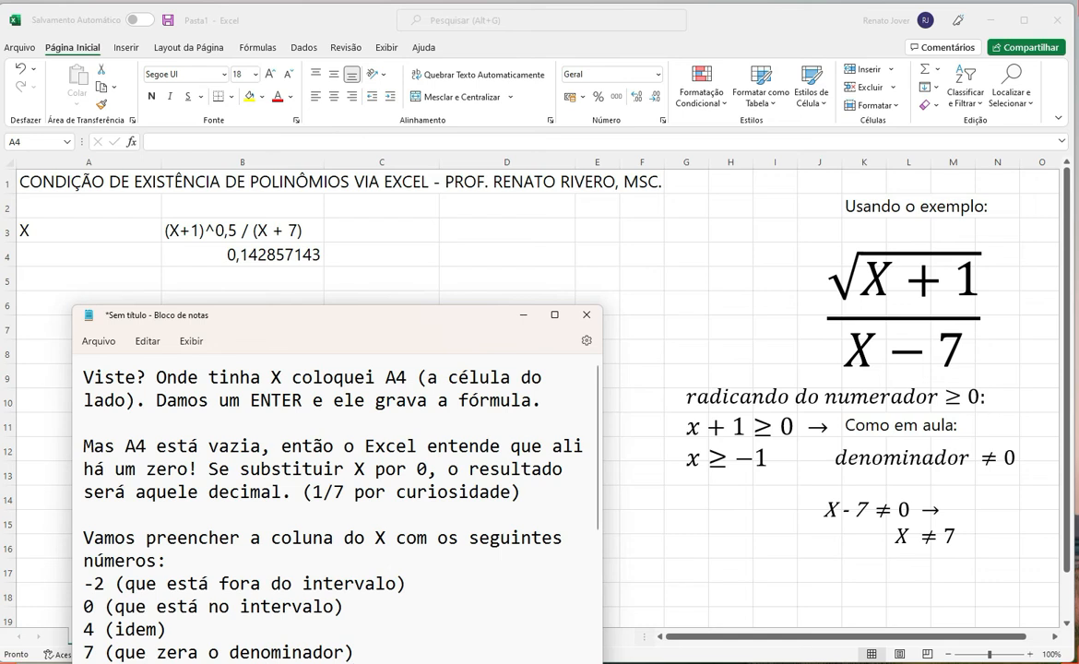
Step: Move the Notepad window up and add "Escolhi aleatoriamente. Mas é legal distribuir entre números que dão certo e outros que não."
drag(286, 319, 448, 173)
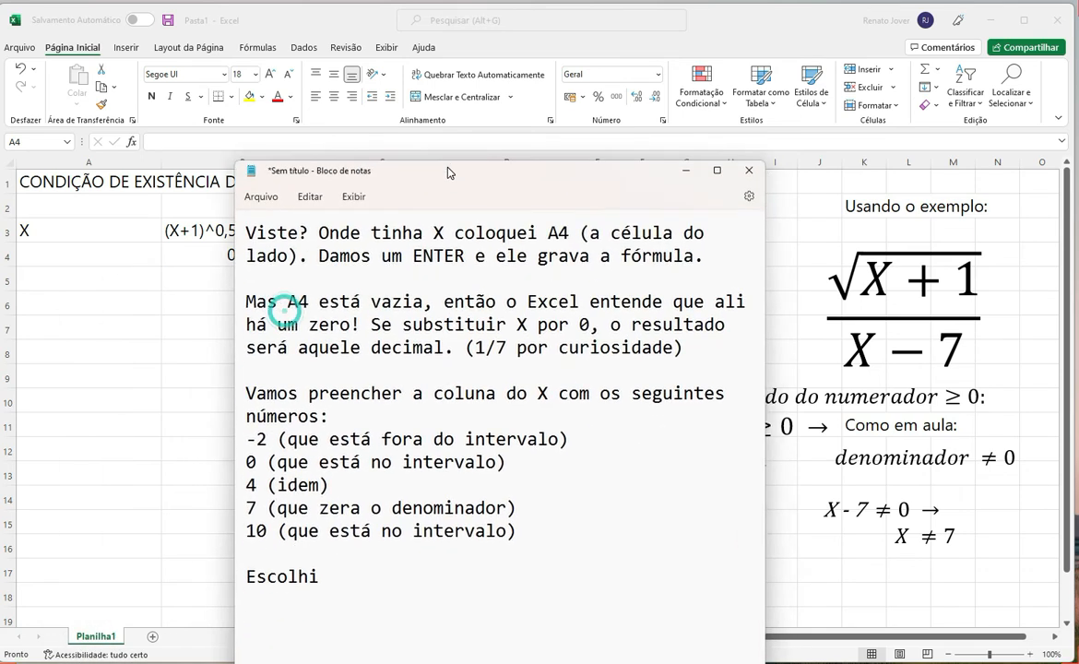
text(aleatpor)
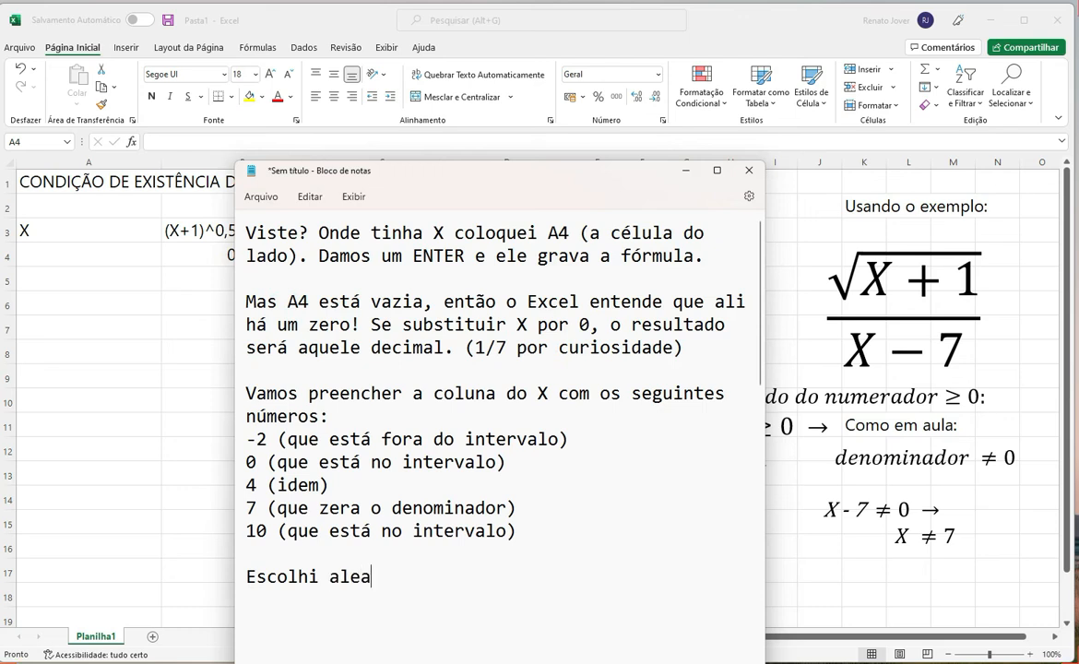
key(BackSpace)
key(BackSpace)
key(BackSpace)
text(oriamente. )
text(Mas é legal distribuir entre )
text(númreeeeeeeeeeee)
key(BackSpace)
key(BackSpace)
key(BackSpace)
key(BackSpace)
key(BackSpace)
key(BackSpace)
key(BackSpace)
key(BackSpace)
key(BackSpace)
key(BackSpace)
key(BackSpace)
key(BackSpace)
key(BackSpace)
key(BackSpace)
text(meros que dão certo e outros que não.)
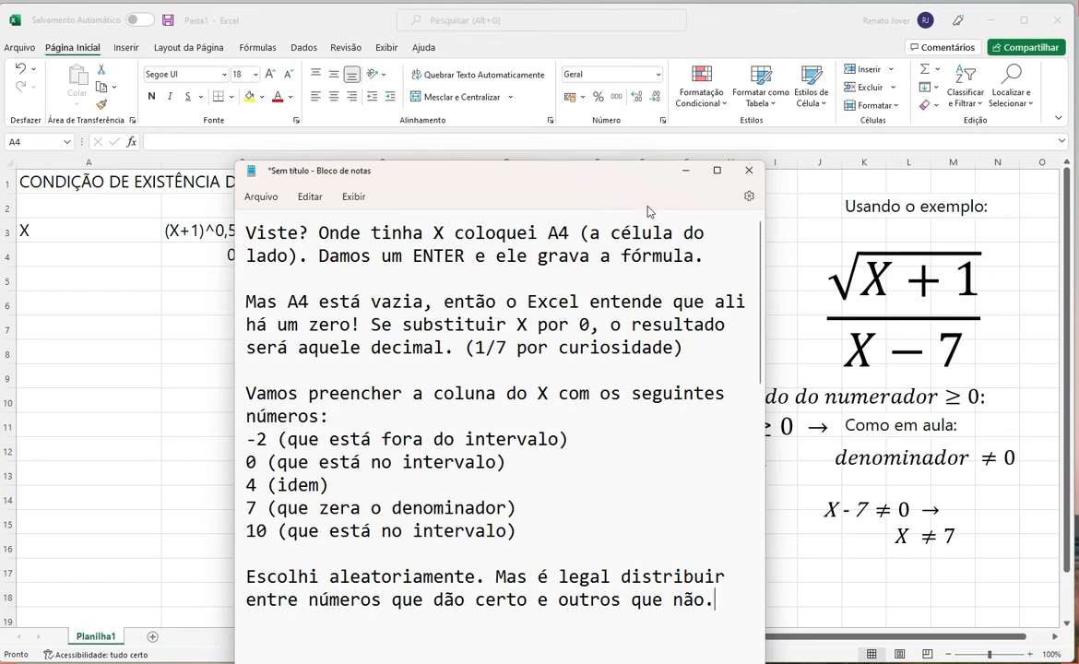
Step: Fill the X column in the sheet with -2, 0, 4, 7 and 10 in cells A4 to A8
click(685, 170)
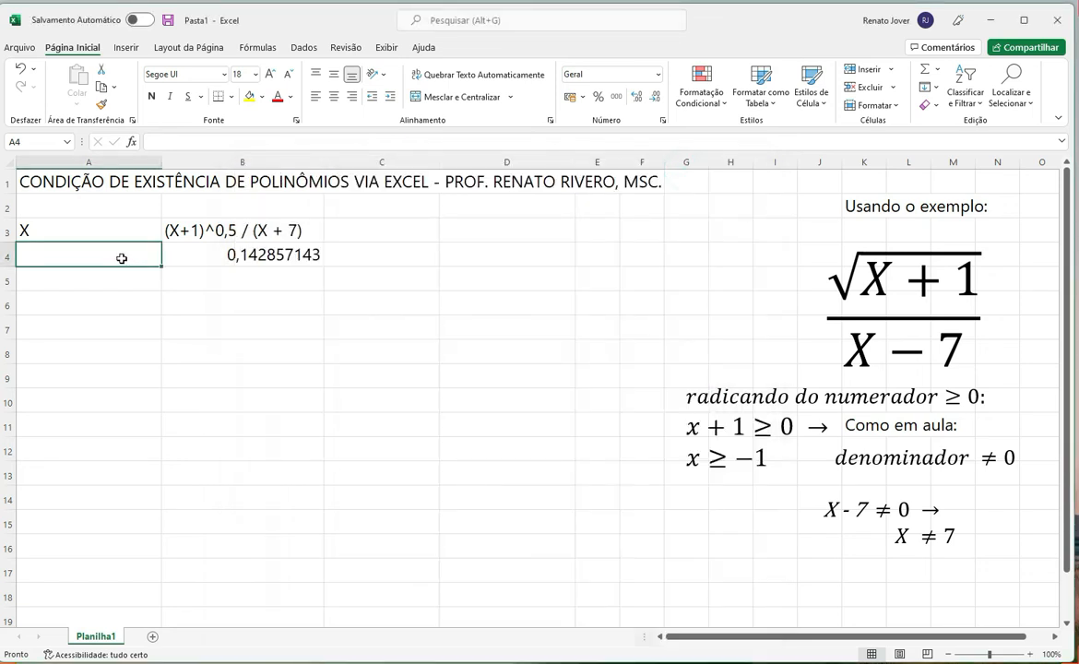
text(-2)
key(Return)
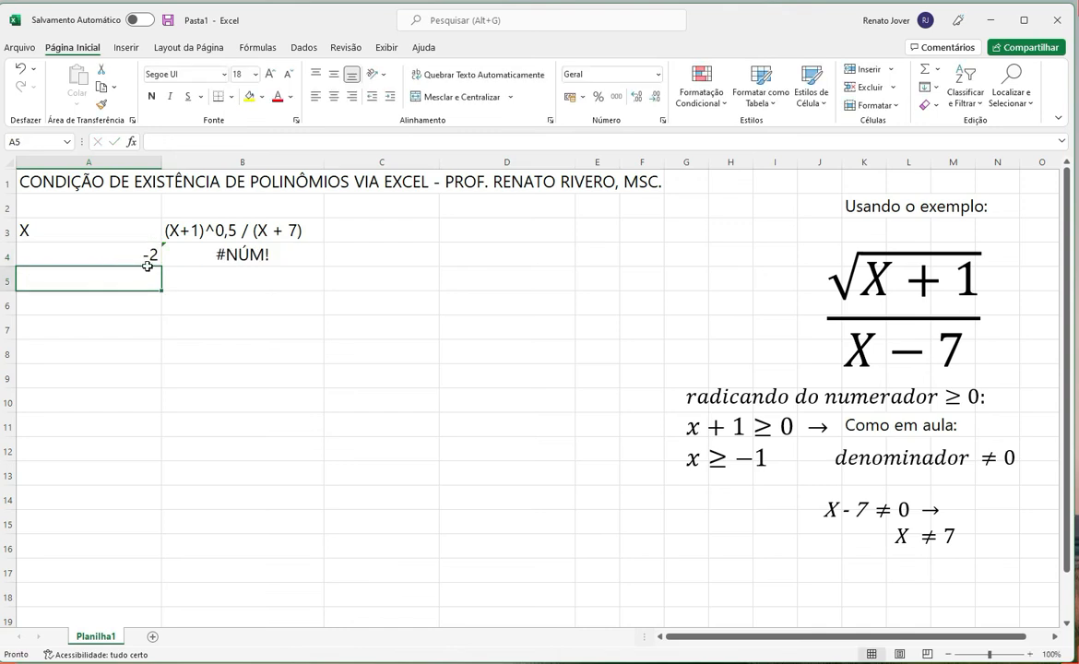
key(alt+Tab)
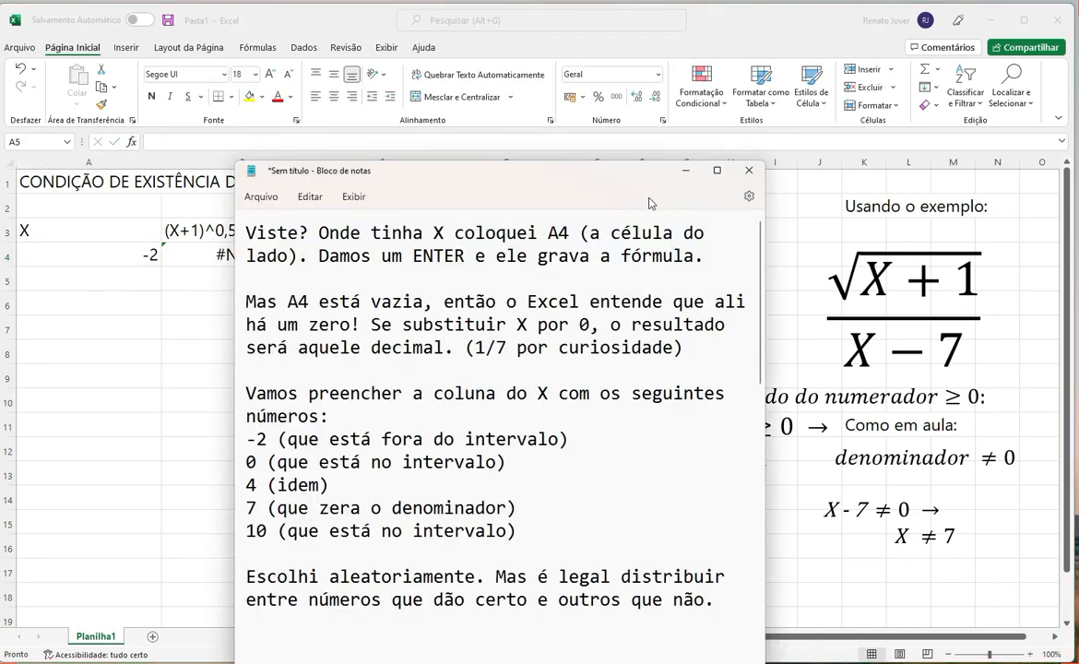
click(686, 170)
text(0)
key(Return)
text(4)
key(Return)
text(7)
key(Return)
text(10)
key(Return)
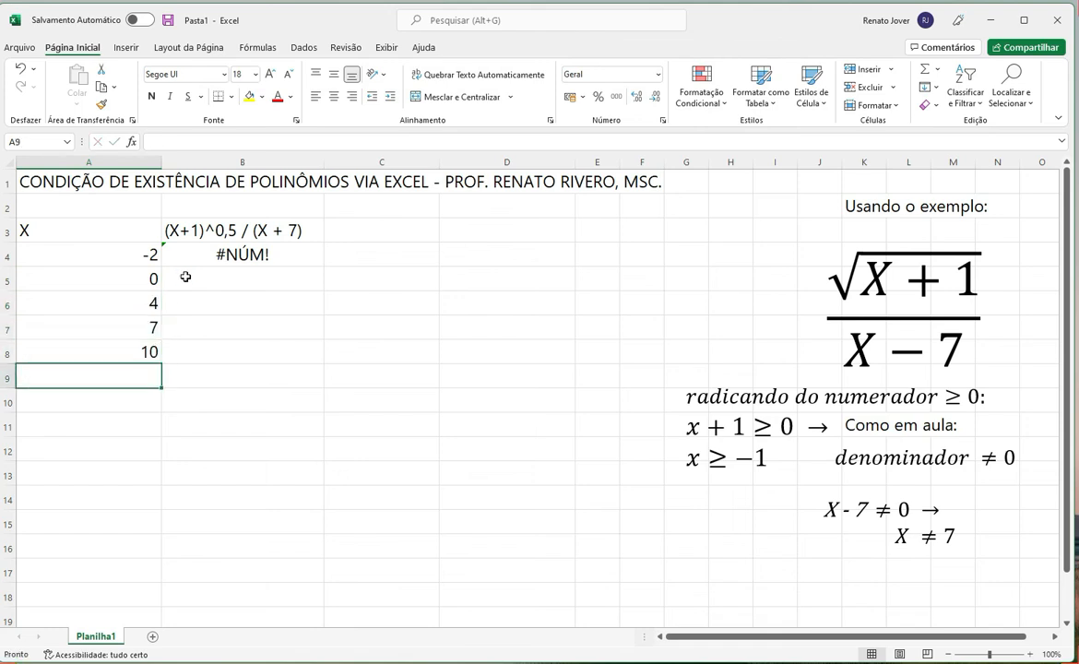
Step: Select B4, then return to Notepad, move its window clear of column B and insert blank lines at the start of the note
click(243, 252)
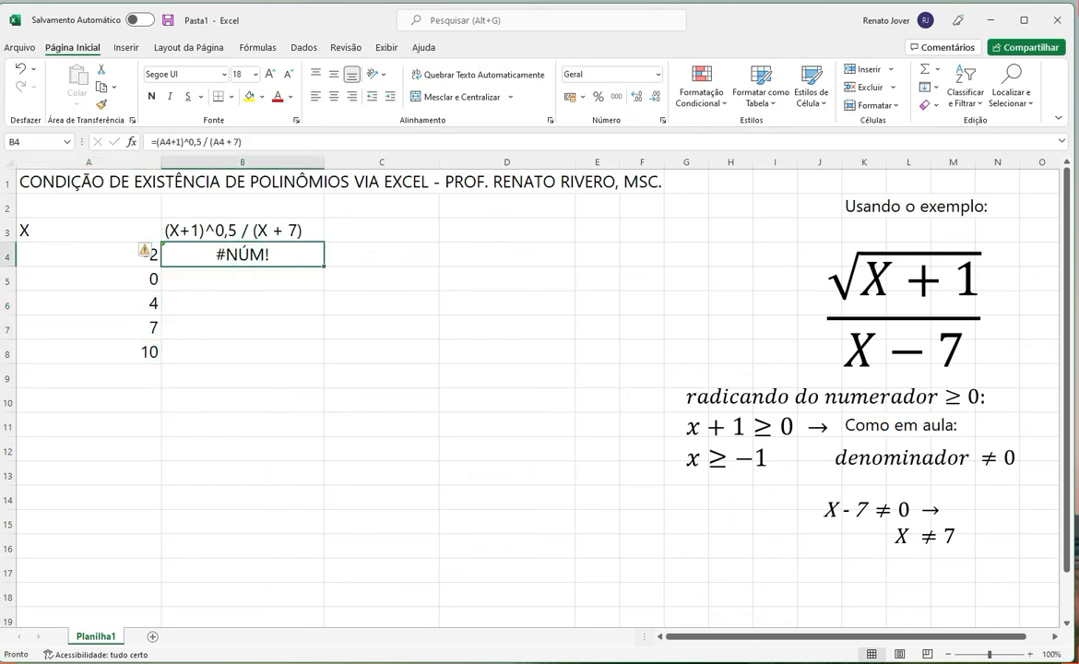
key(alt+Tab)
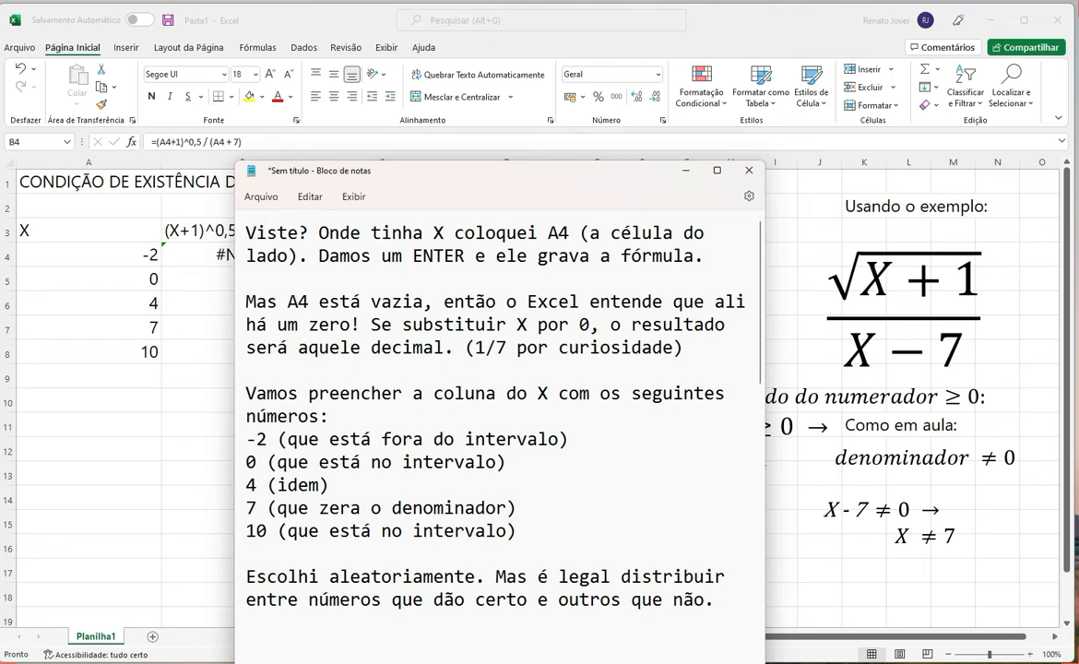
key(Return)
key(Return)
key(Return)
key(Return)
key(Return)
drag(392, 178, 520, 149)
click(450, 205)
key(Return)
key(Return)
key(Return)
key(Return)
key(Return)
key(Return)
key(Return)
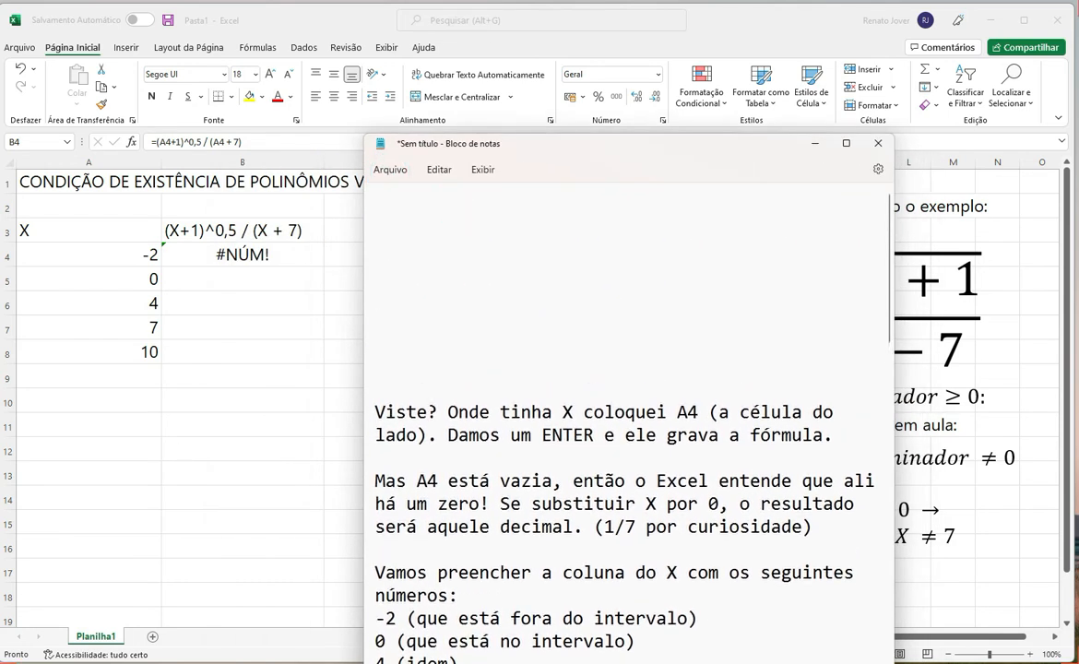
Step: Write "Tá vendo esse #NUM ??? Ele quer dizer que a fração não existe" at the start of the note
text(Tá vendo esse )
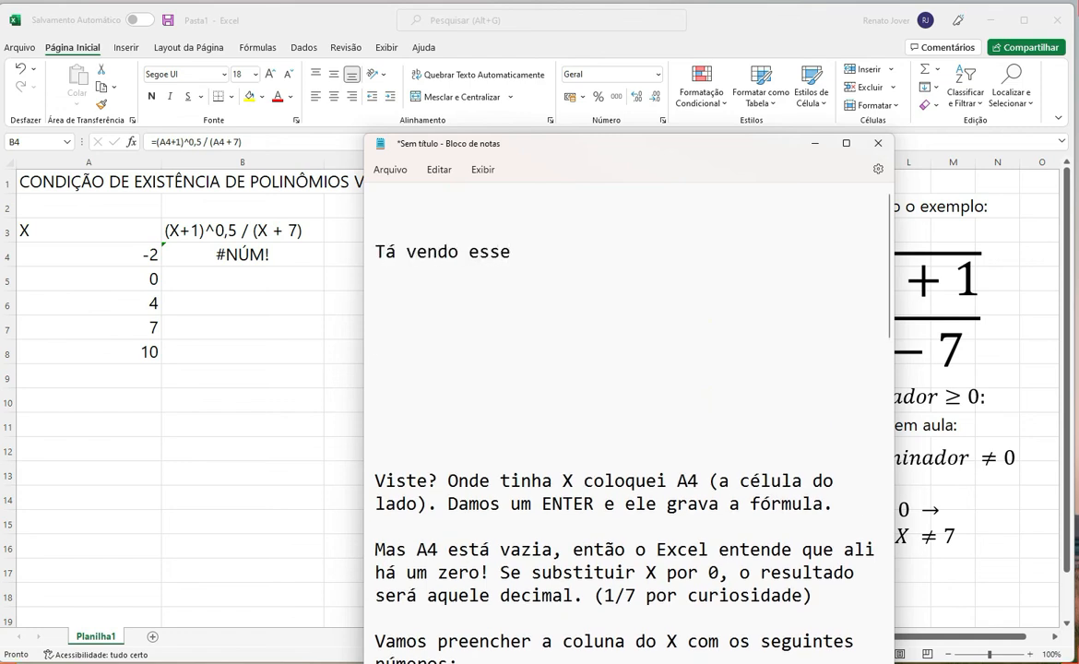
text(#NUM ??)
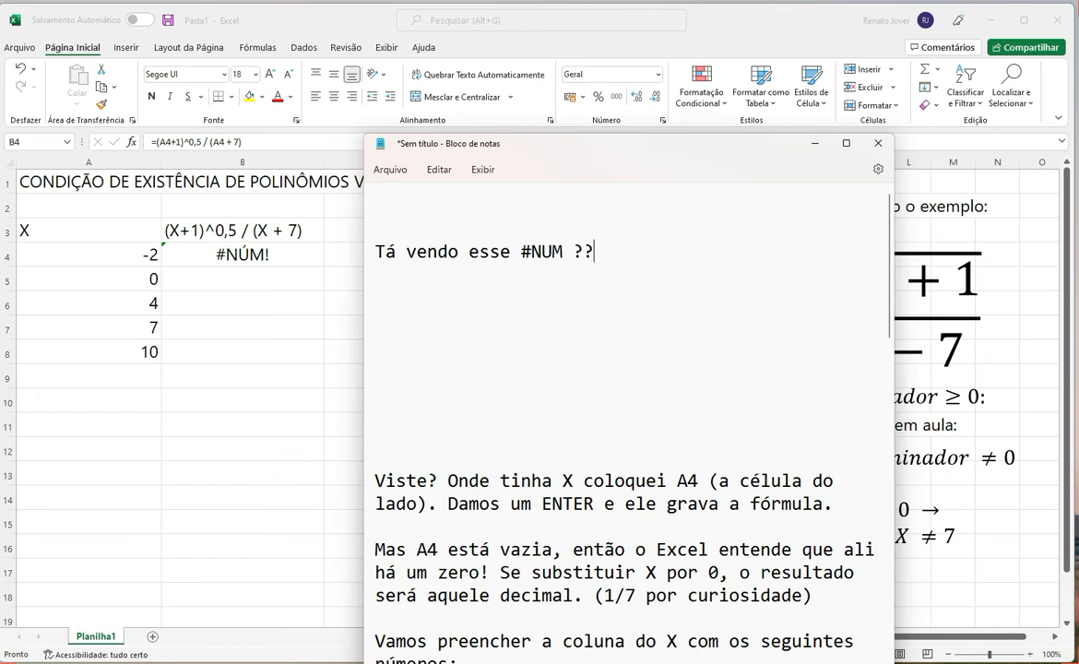
text(? Ele quer dizer que a f)
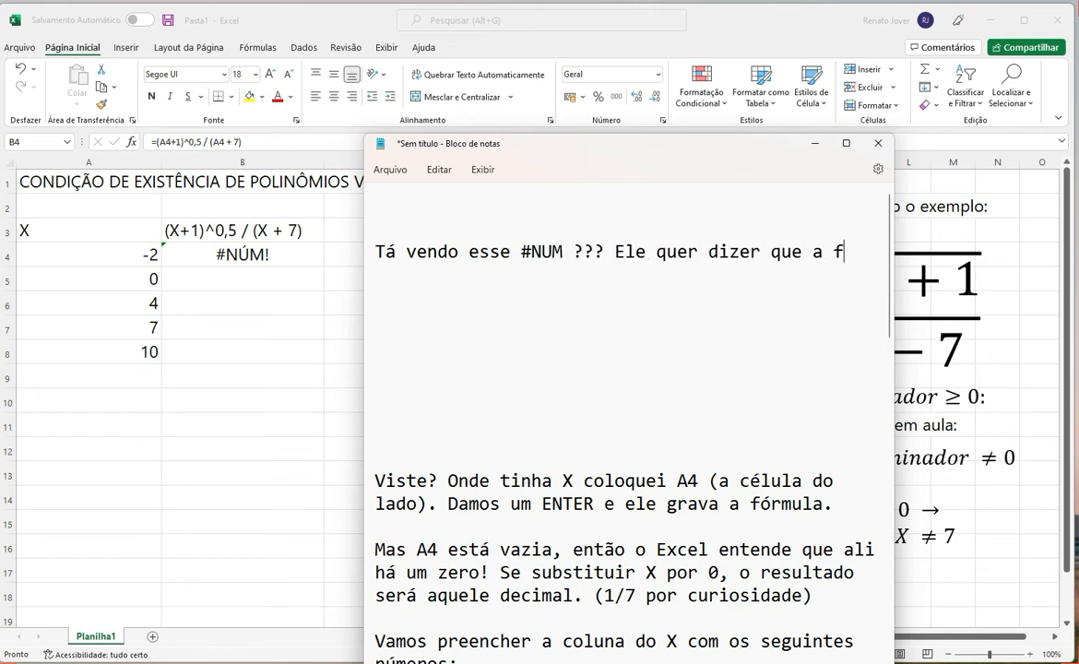
text(ração não exist)
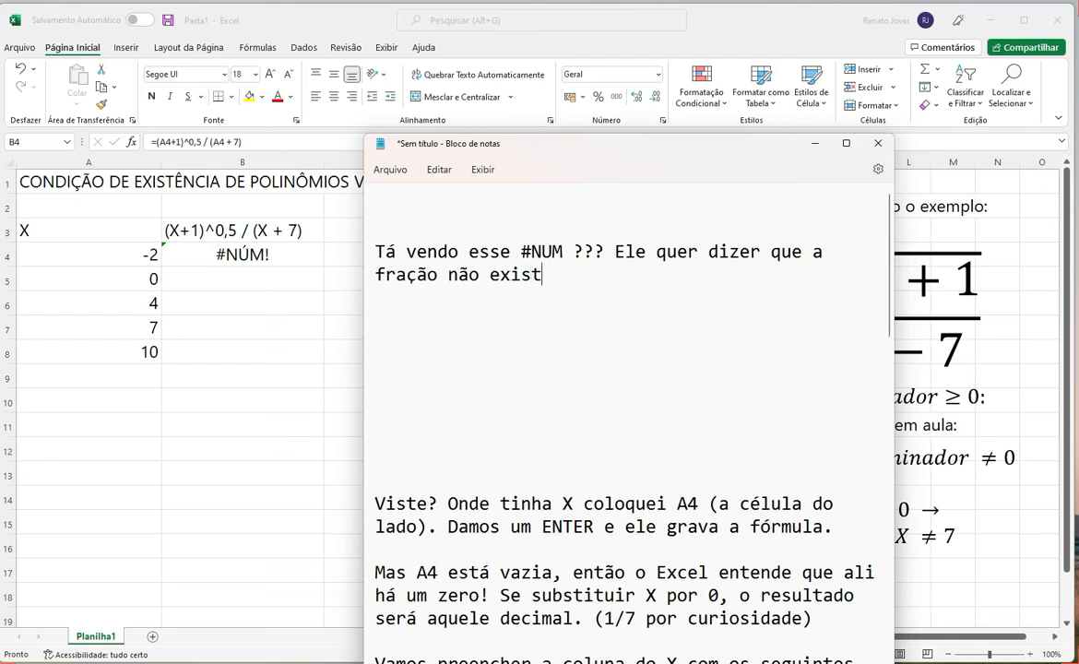
Step: Complete the sentence with "(pois não é um número real) já que raiz quadrada de -1 não é real." and start a new paragraph
text(e (pois não é um núermo)
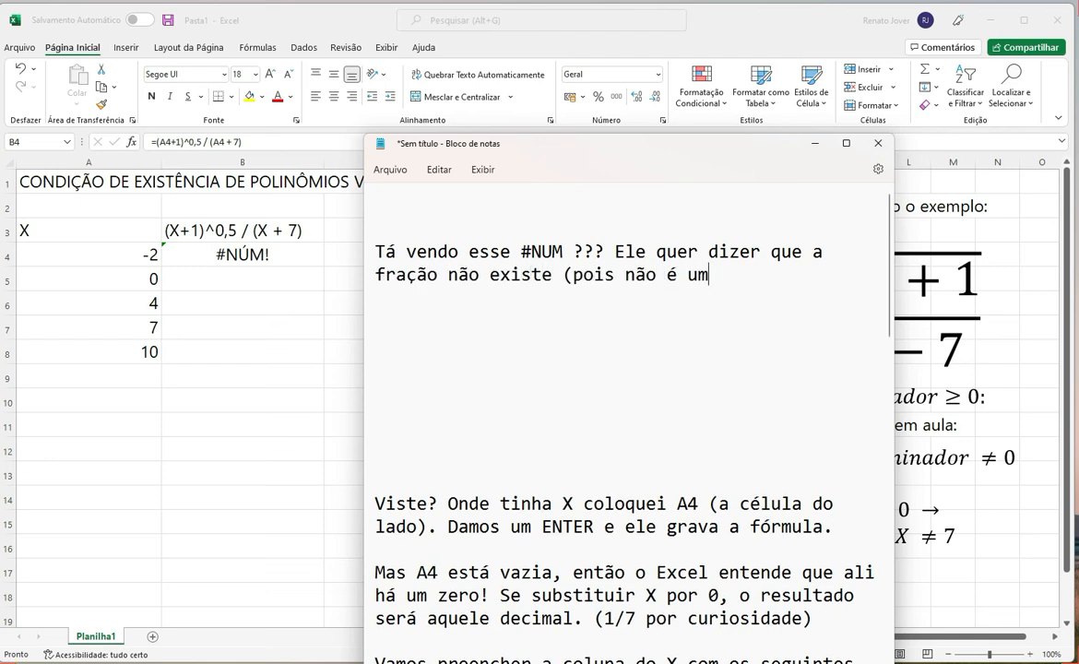
key(BackSpace)
key(BackSpace)
key(BackSpace)
text(m)
key(BackSpace)
key(BackSpace)
text(moer)
key(BackSpace)
key(BackSpace)
key(BackSpace)
text(ero real) já que raiz quadrada de)
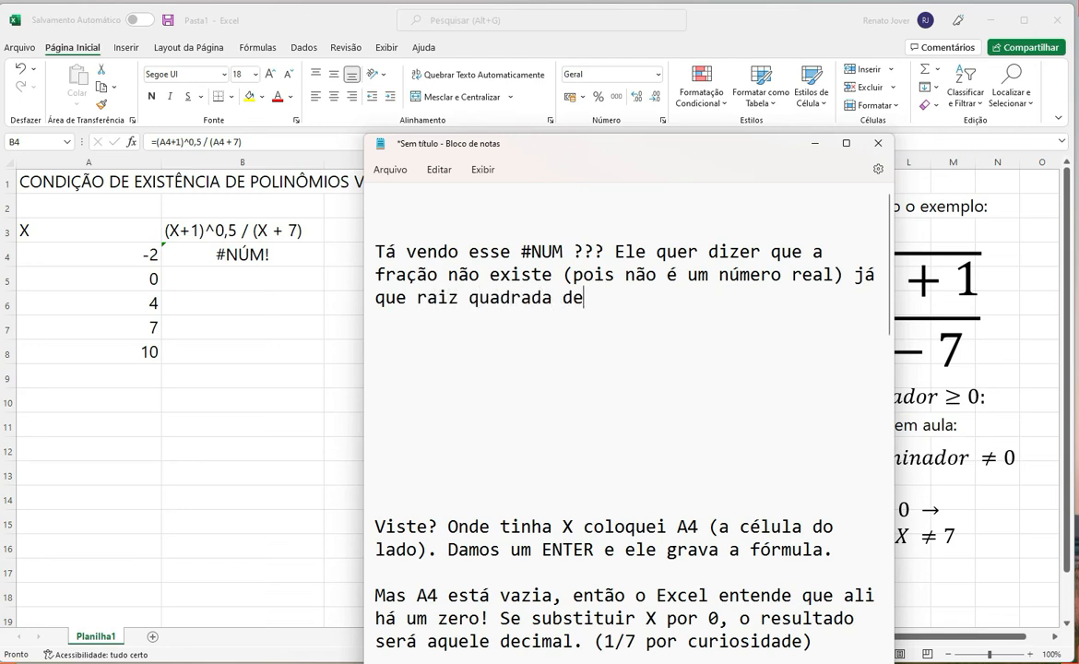
text( -1 não é rea)
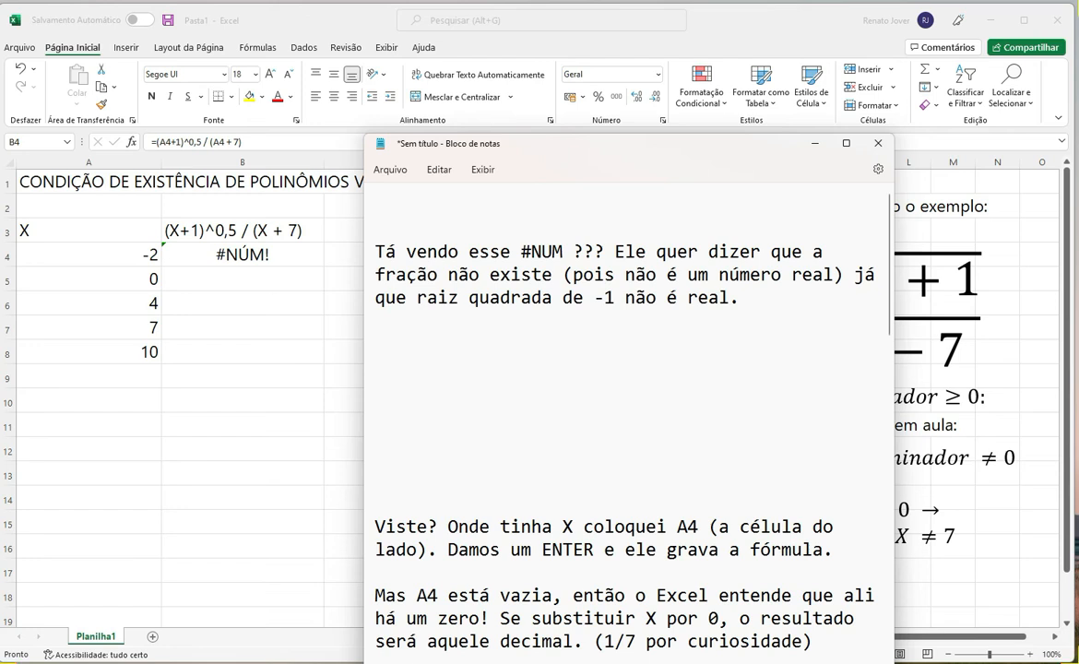
text(l.)
key(Return)
key(Return)
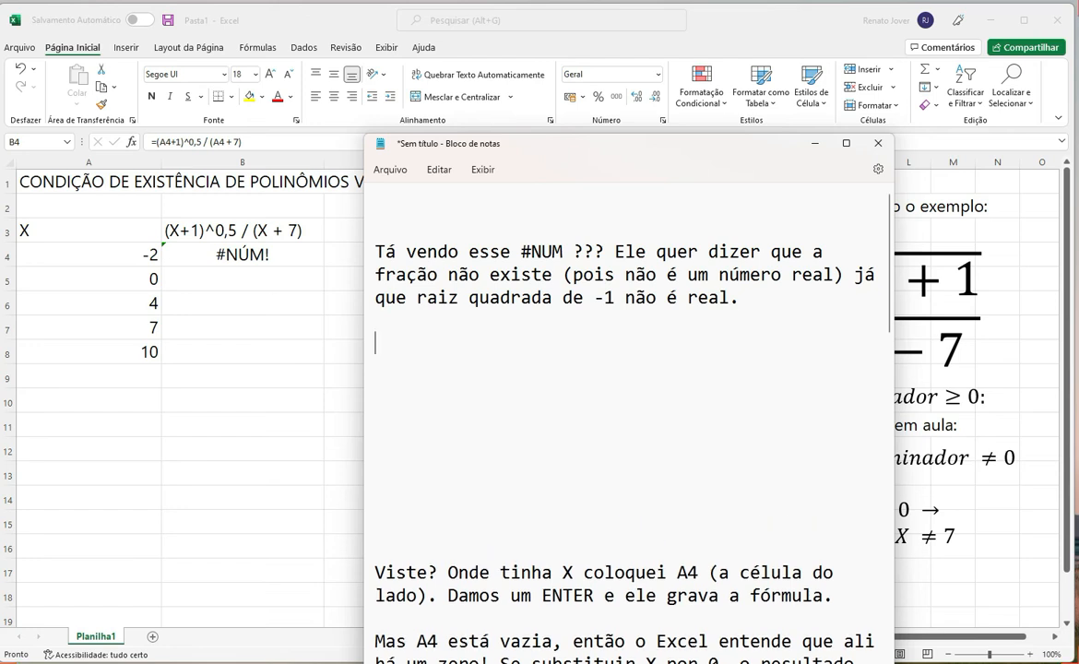
Step: Add the paragraph "Agora vamos copiar e colar a fórmula atualizando-a nas células B5 até B8."
text(Agora vamos copiar e cola)
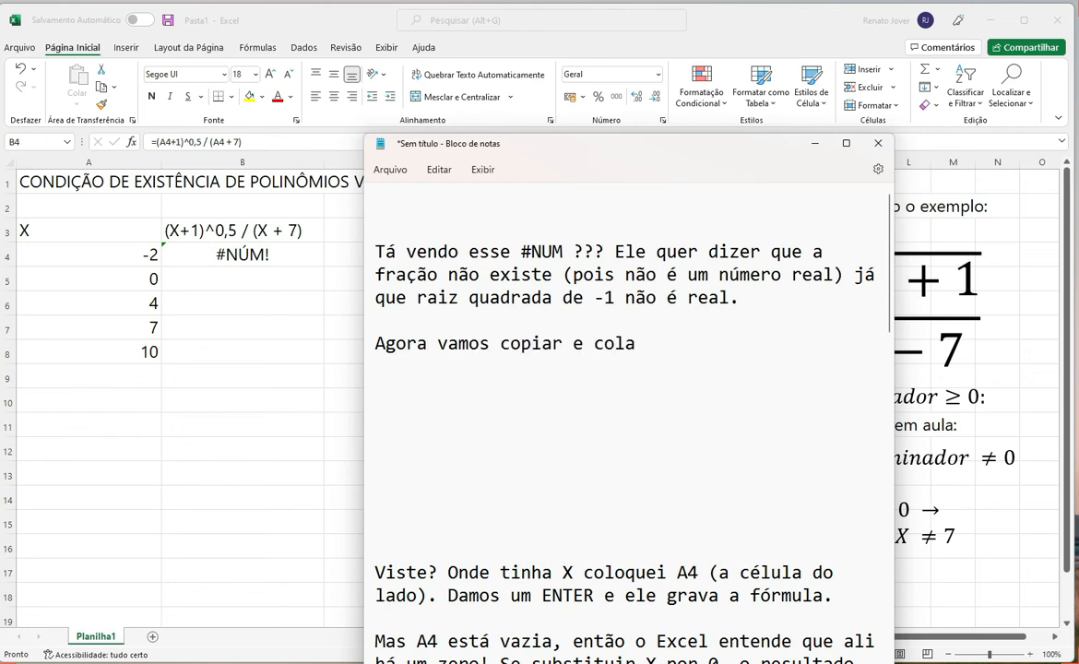
text(r a fórmula atu)
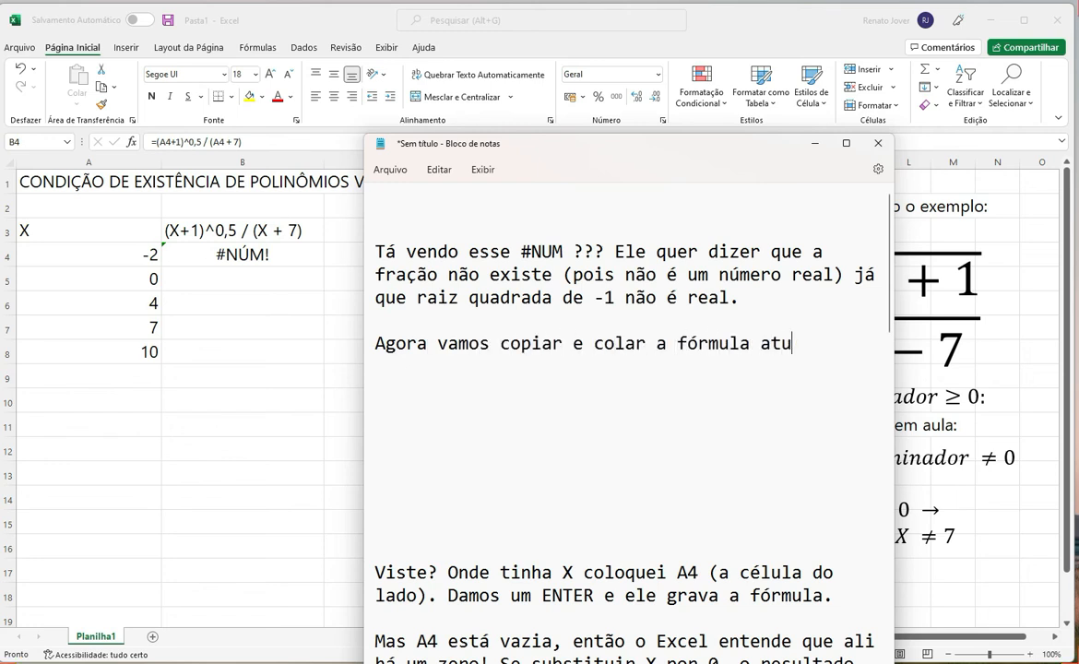
text(alizando-a nas células B5 até B8.)
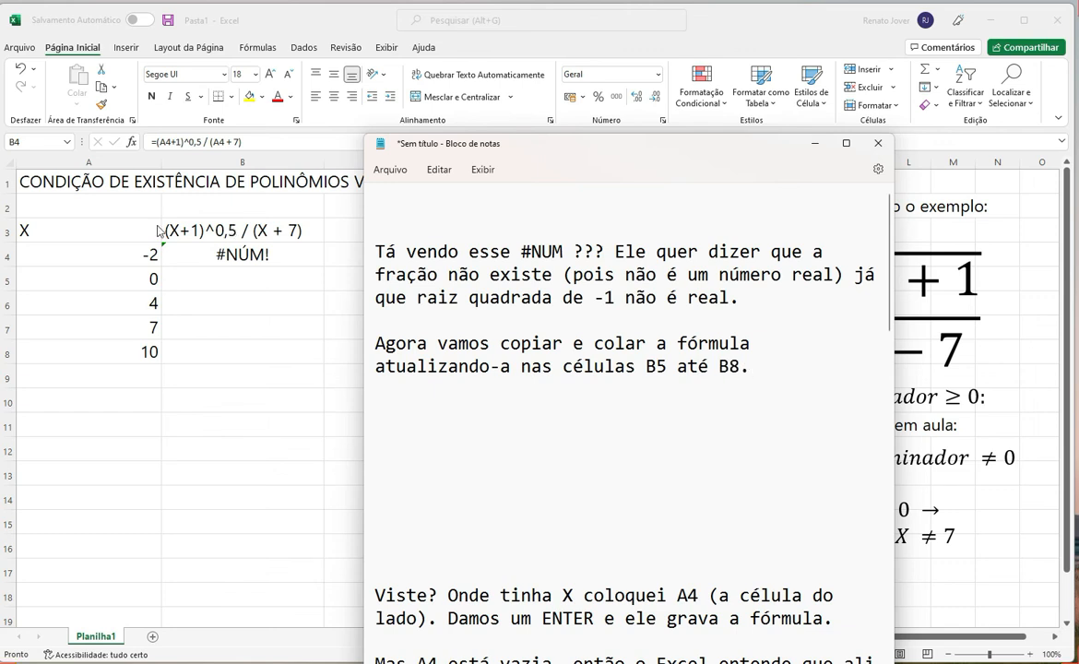
Step: Switch to Excel, copy the formula in B4 into cells B5 to B8, and select B7 to check its formula
click(259, 259)
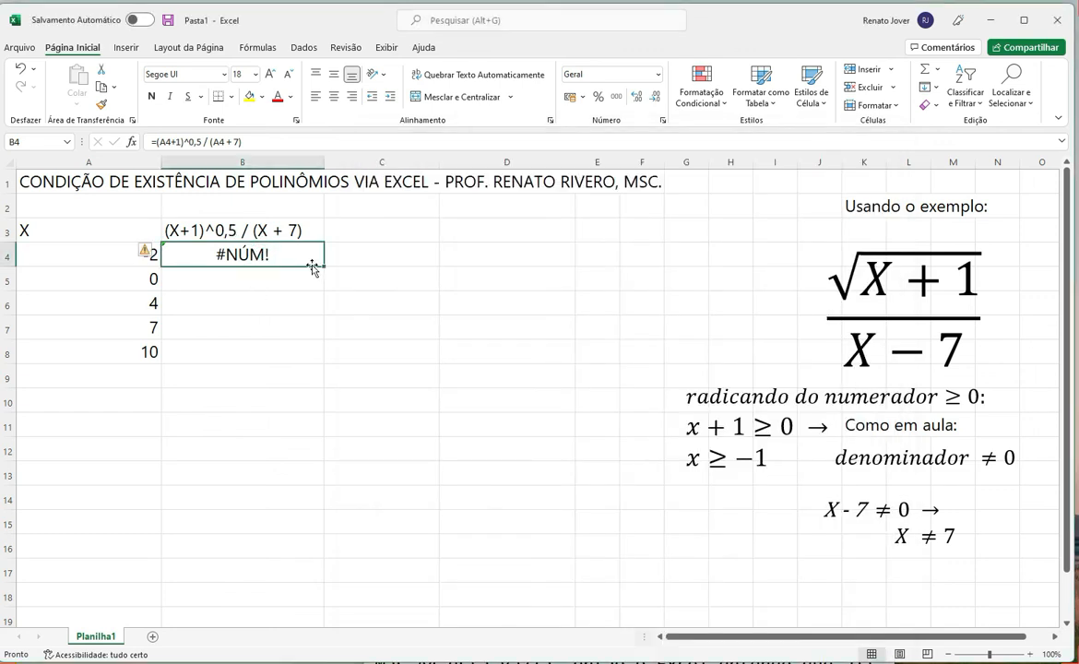
key(ctrl+c)
drag(265, 272, 248, 358)
key(ctrl+v)
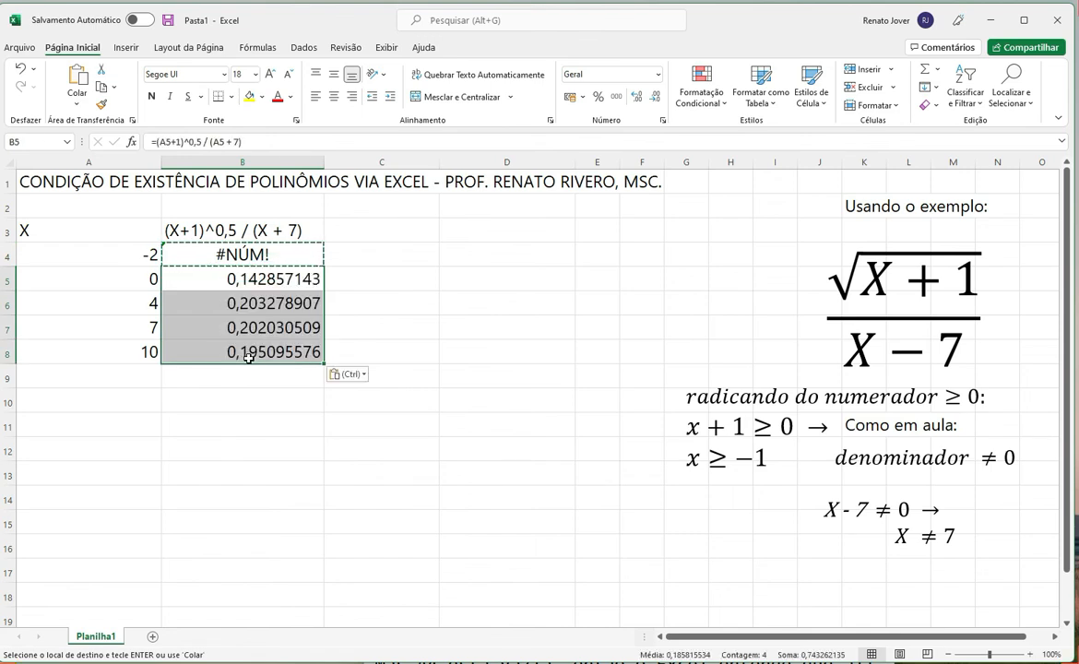
click(245, 386)
click(251, 327)
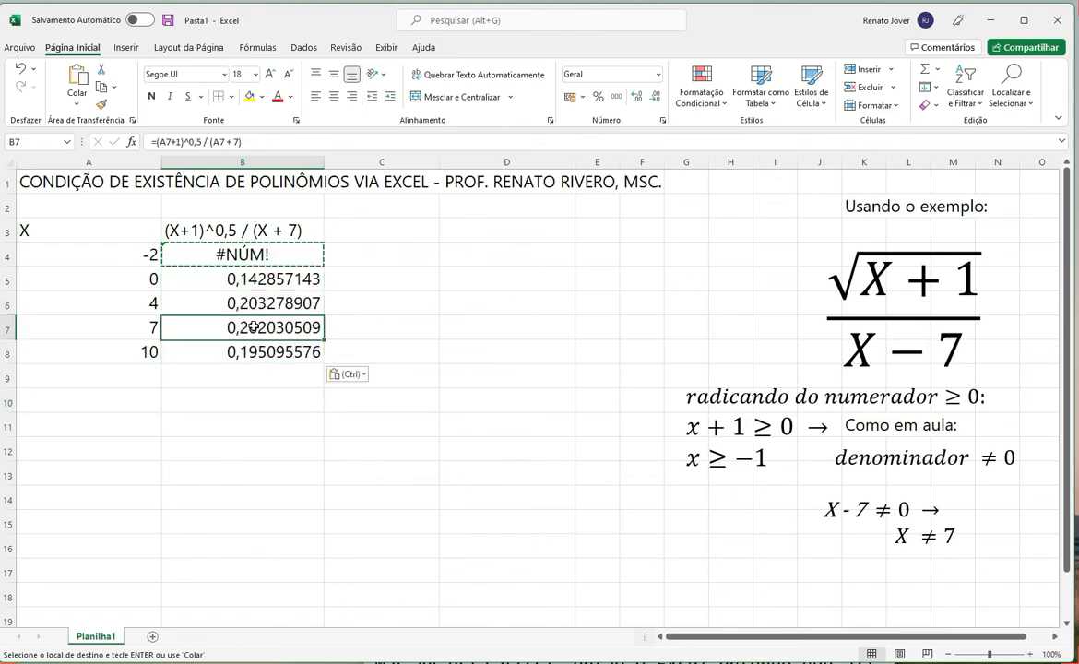
Step: Correct the formula in B4 to =(A4+1)^0,5 / (A4 - 7) and fill it down to B8
click(243, 250)
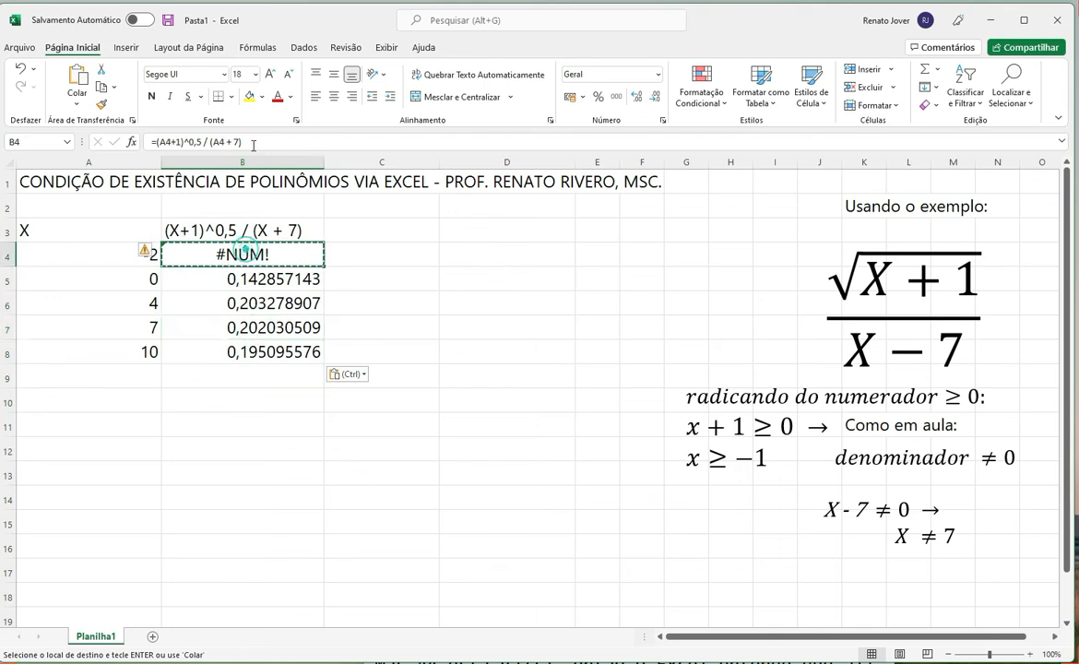
click(231, 141)
key(BackSpace)
text(-)
key(Return)
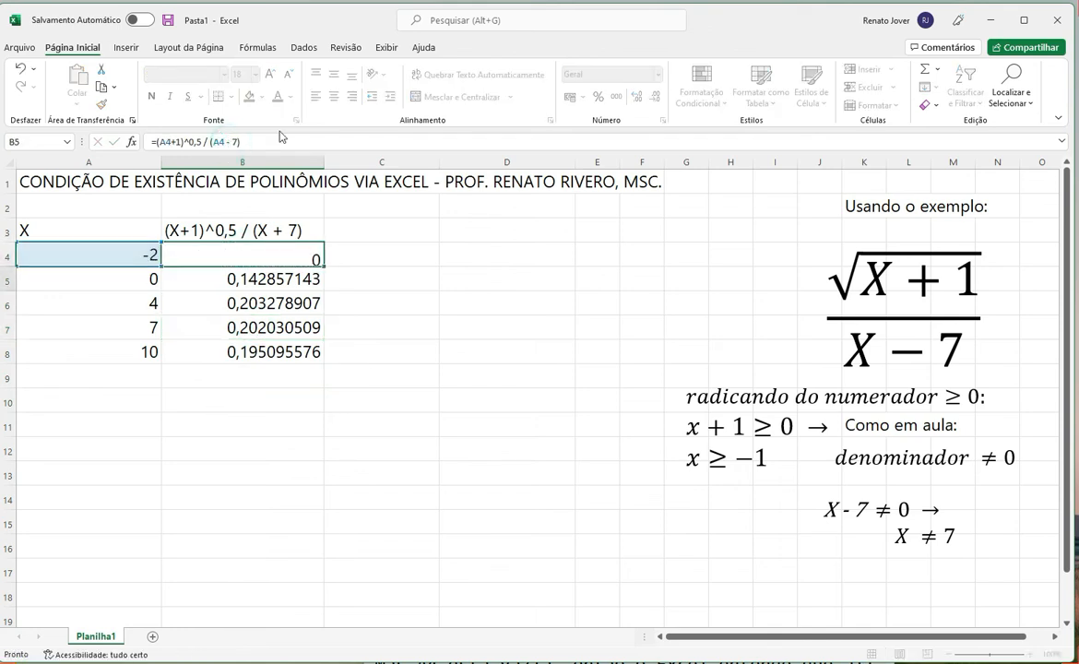
click(313, 258)
double_click(324, 266)
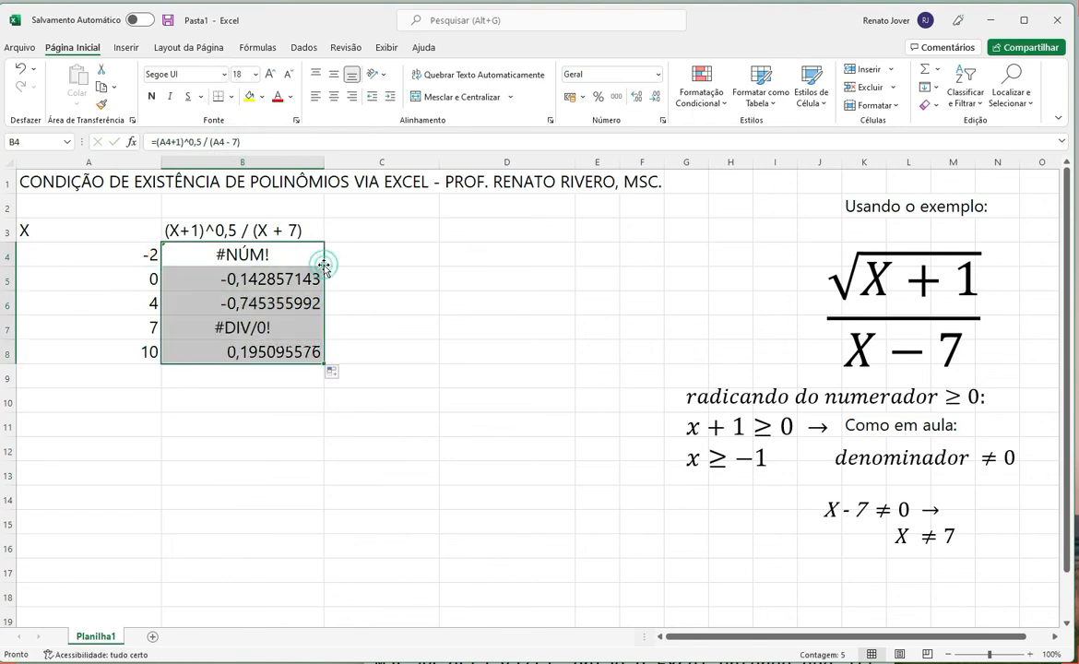
click(250, 401)
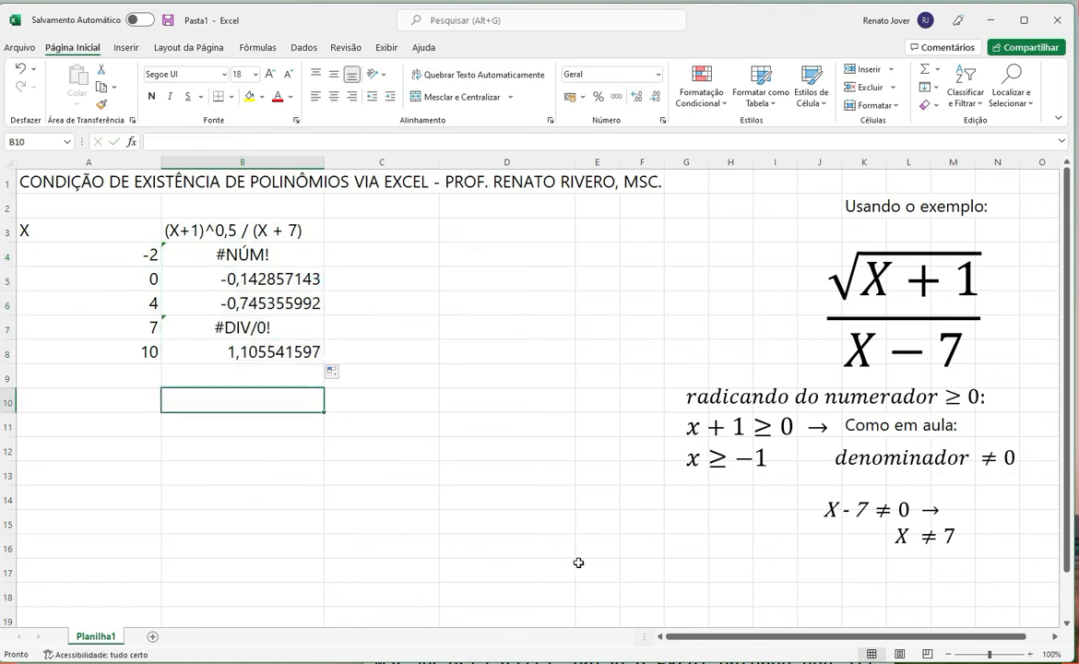
Step: Correct the column heading in B3 to "(X+1)^0,5 / (X - 7)"
key(alt+Tab)
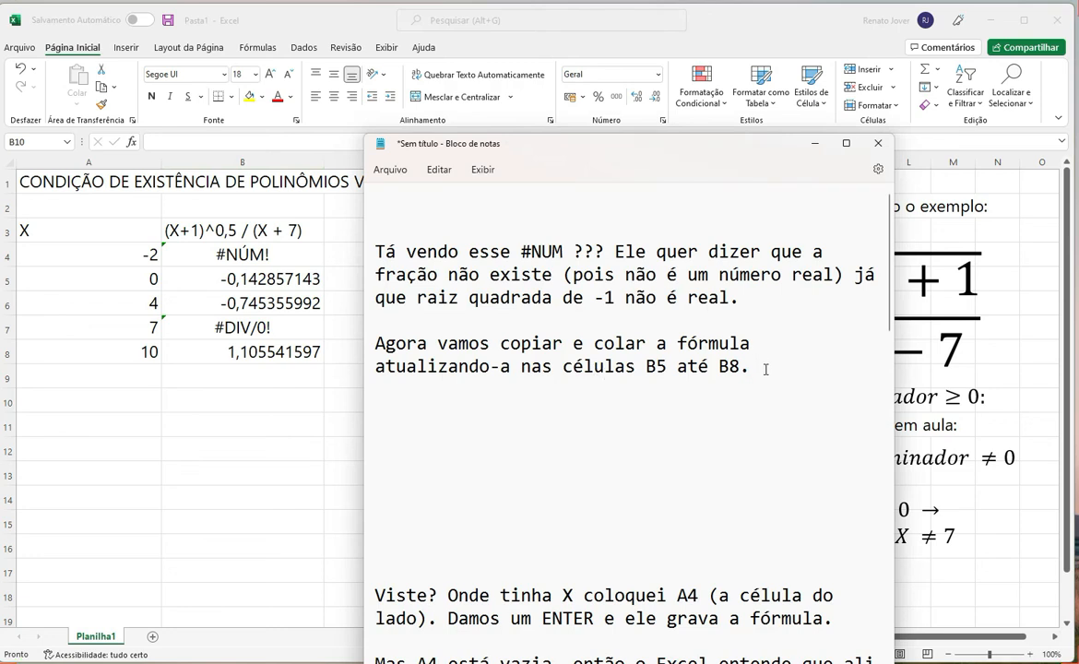
key(alt+Tab)
click(274, 230)
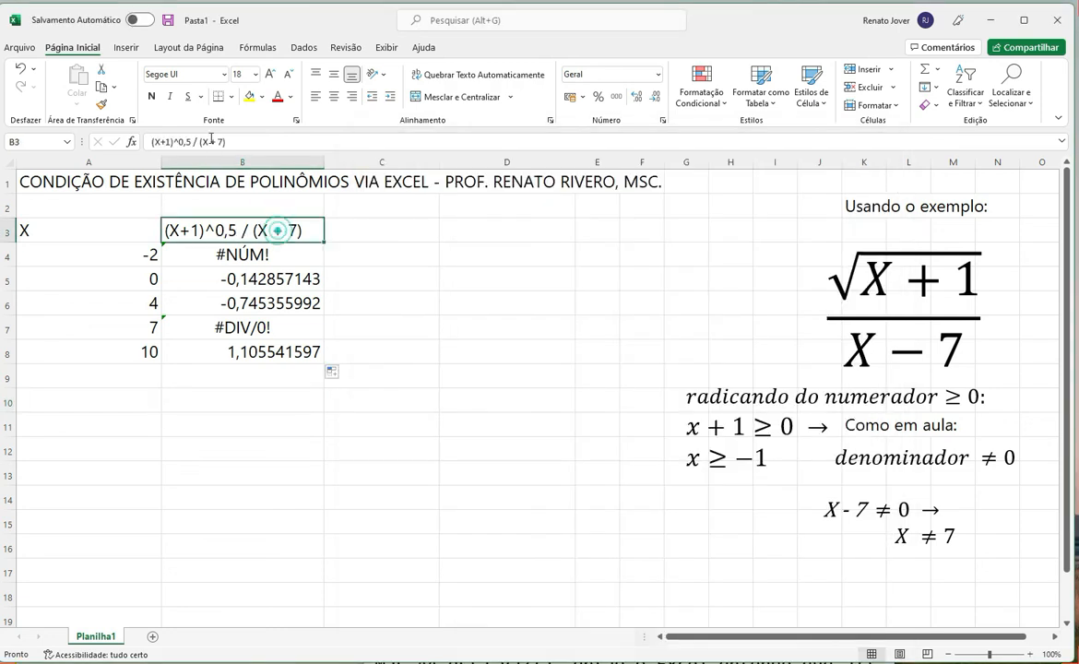
double_click(274, 231)
key(Delete)
text(-)
key(Return)
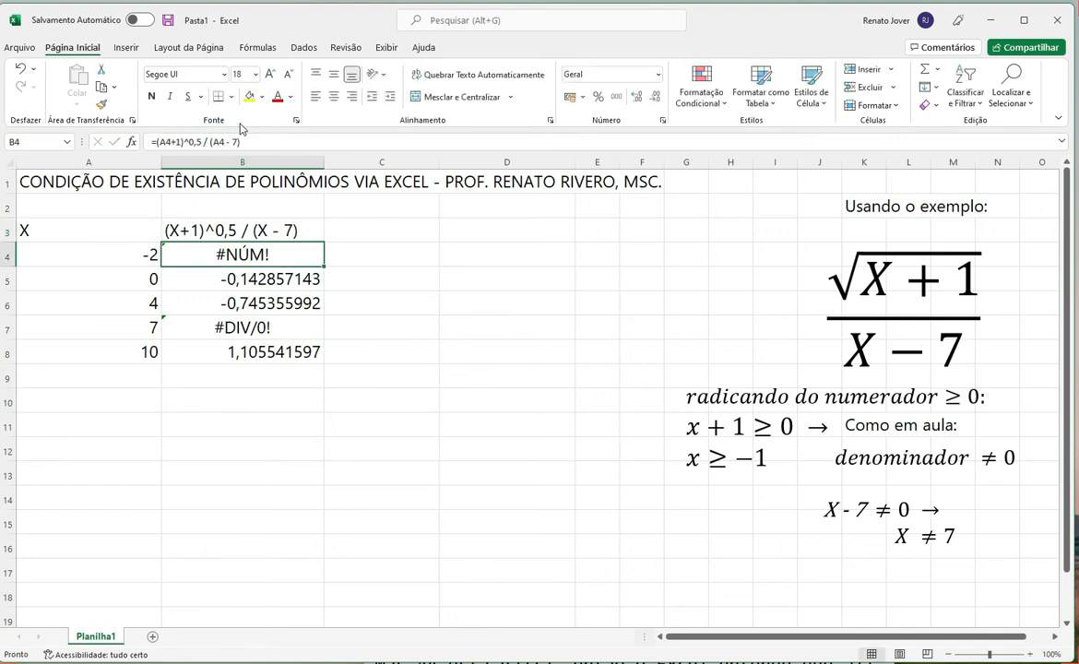
Step: In Notepad, replace the first two paragraphs with "Repare que fiz um equívoco ... a fórmula original é x - 7 e não x + 7 como estava."
key(alt+Tab)
click(486, 410)
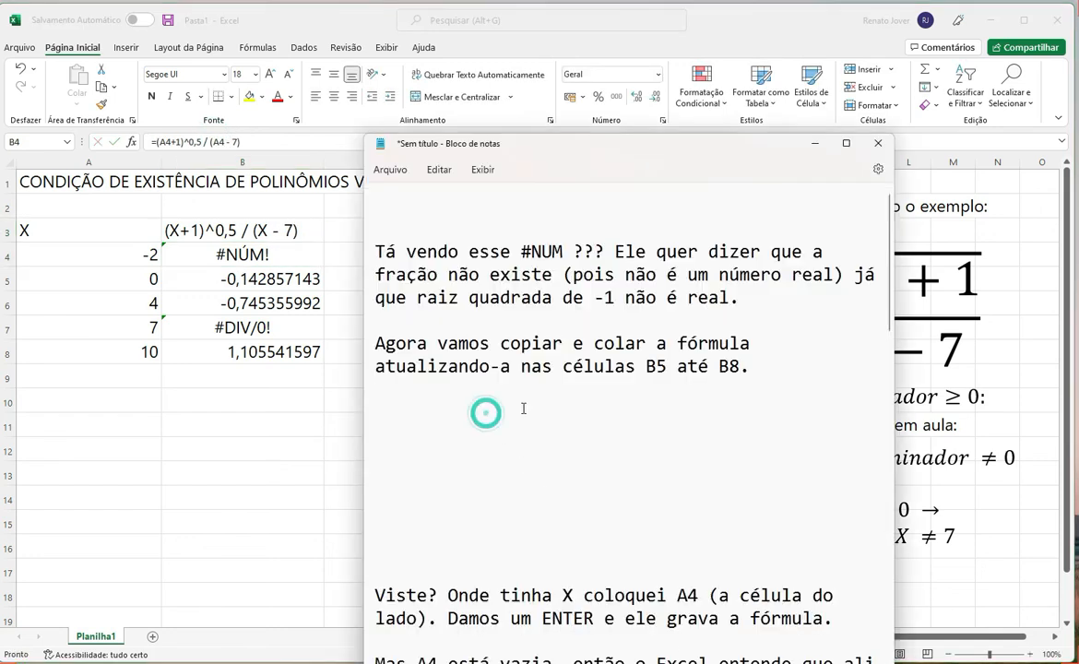
shift+click(769, 364)
text(Repa)
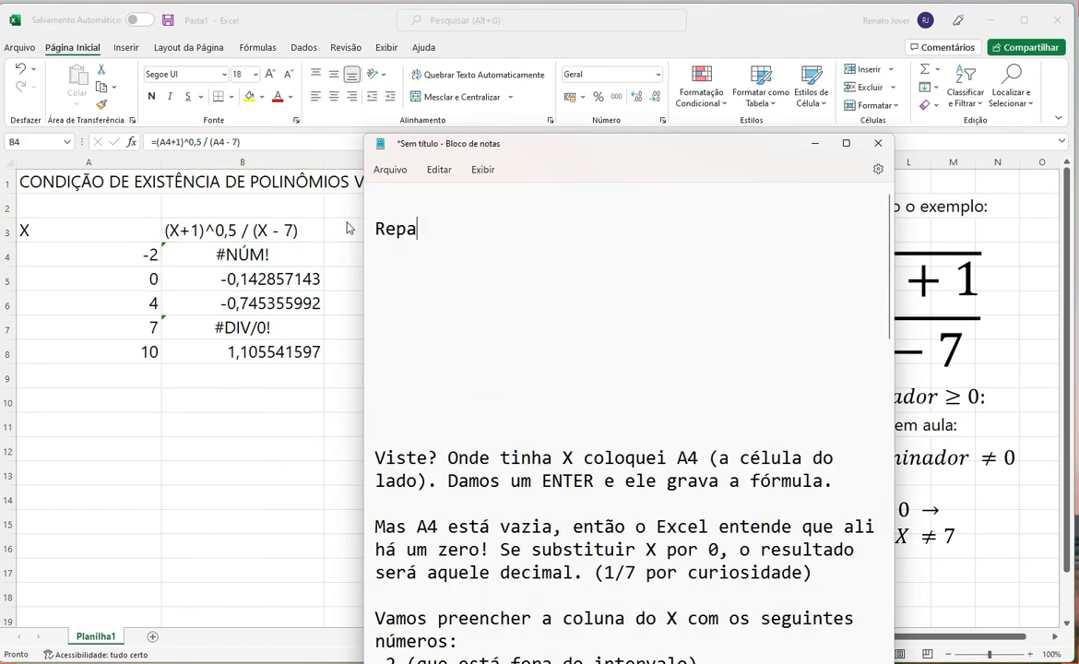
text(re que fiz um equi)
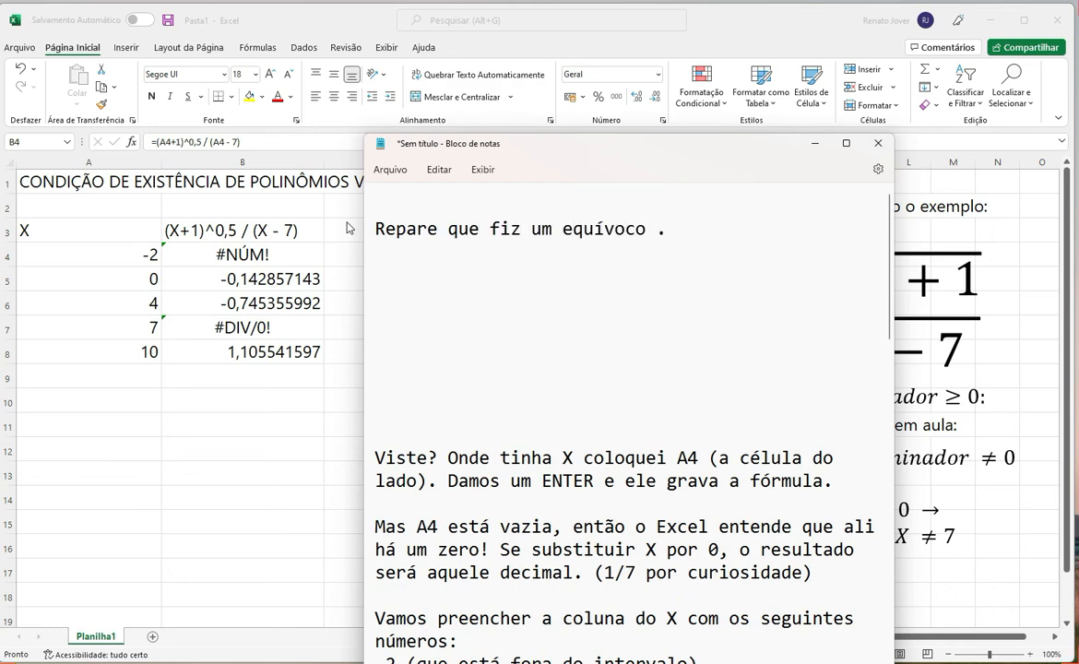
text(voco ... a fórmla)
key(BackSpace)
key(BackSpace)
key(BackSpace)
text(ula originaçl)
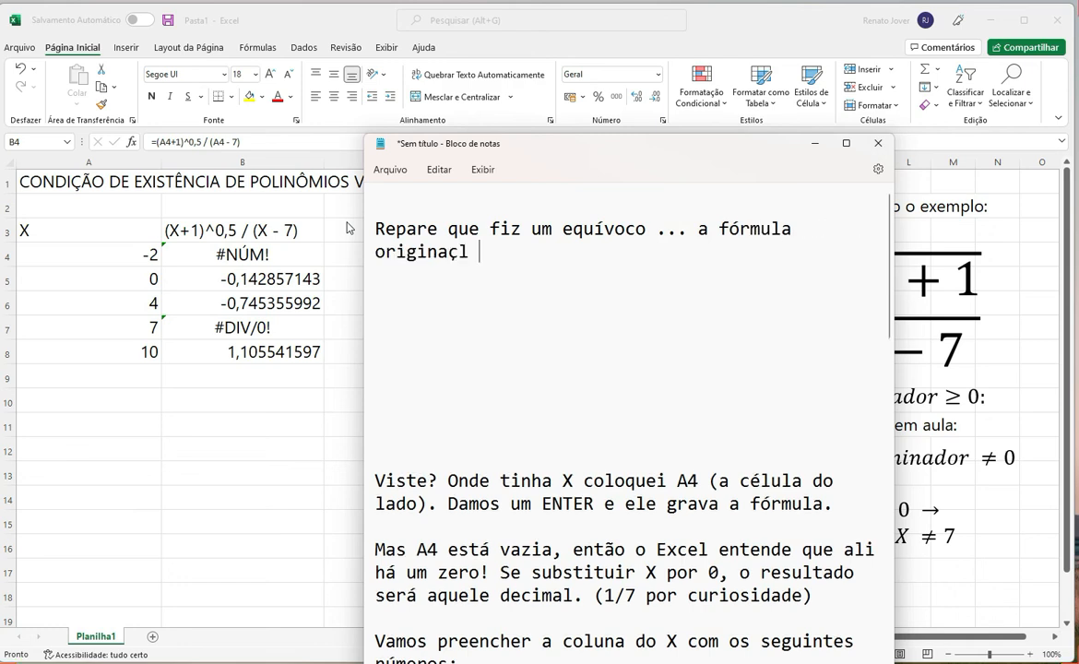
key(BackSpace)
text(l é x - 7 e não )
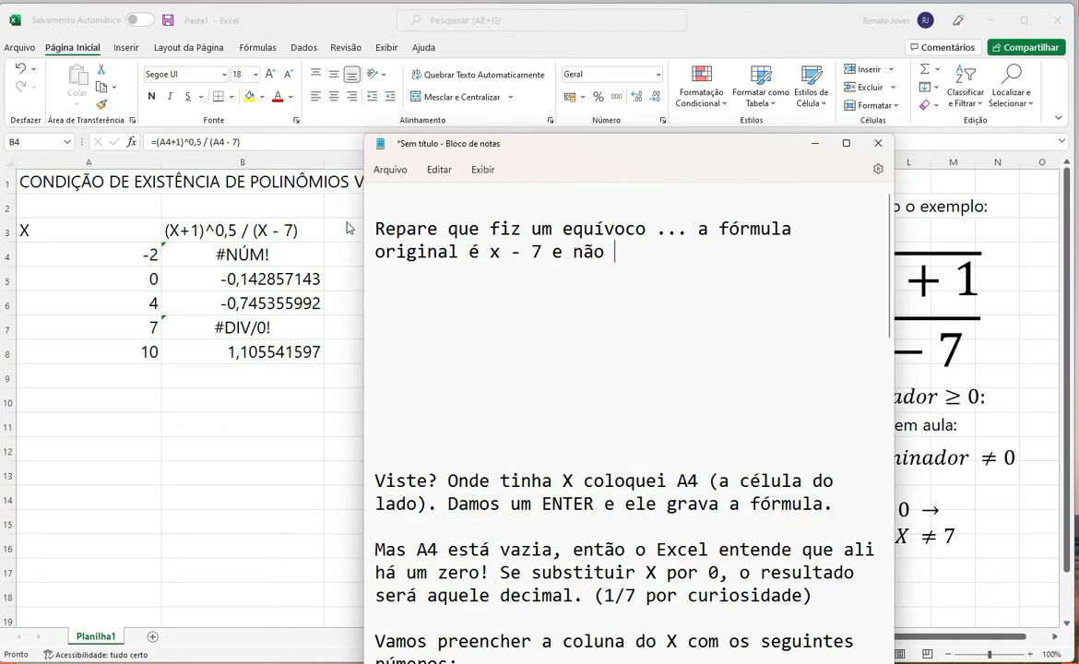
text(x + 7 como estava.)
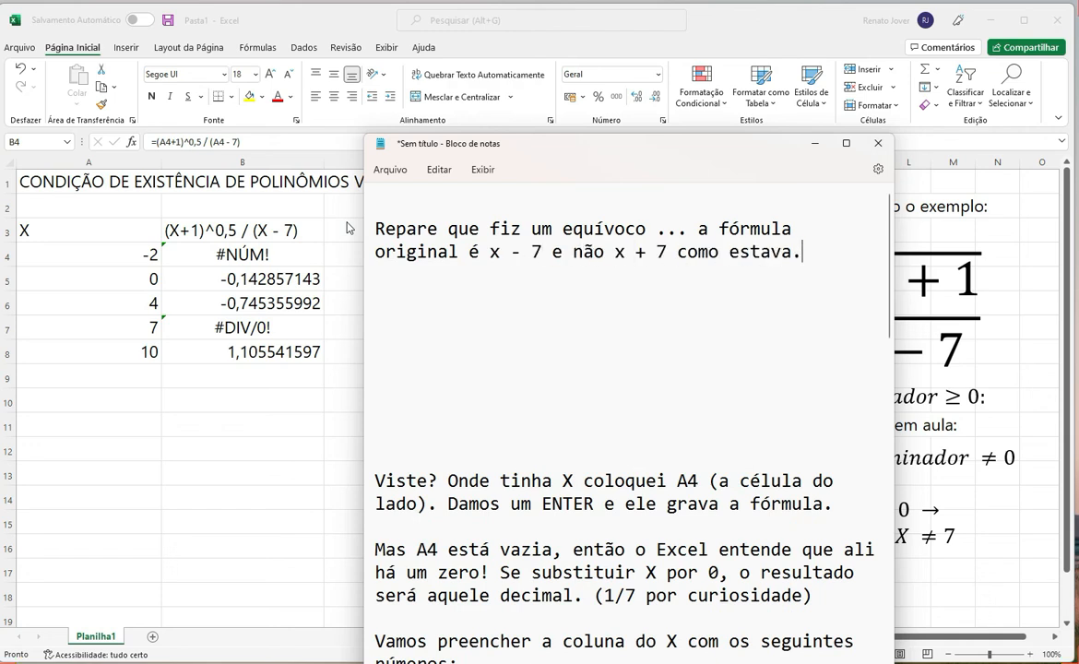
key(Return)
key(Return)
Step: Add the lines "Bem... observe o erro em B7:" and "#DIV0" below the correction remark
text(Be)
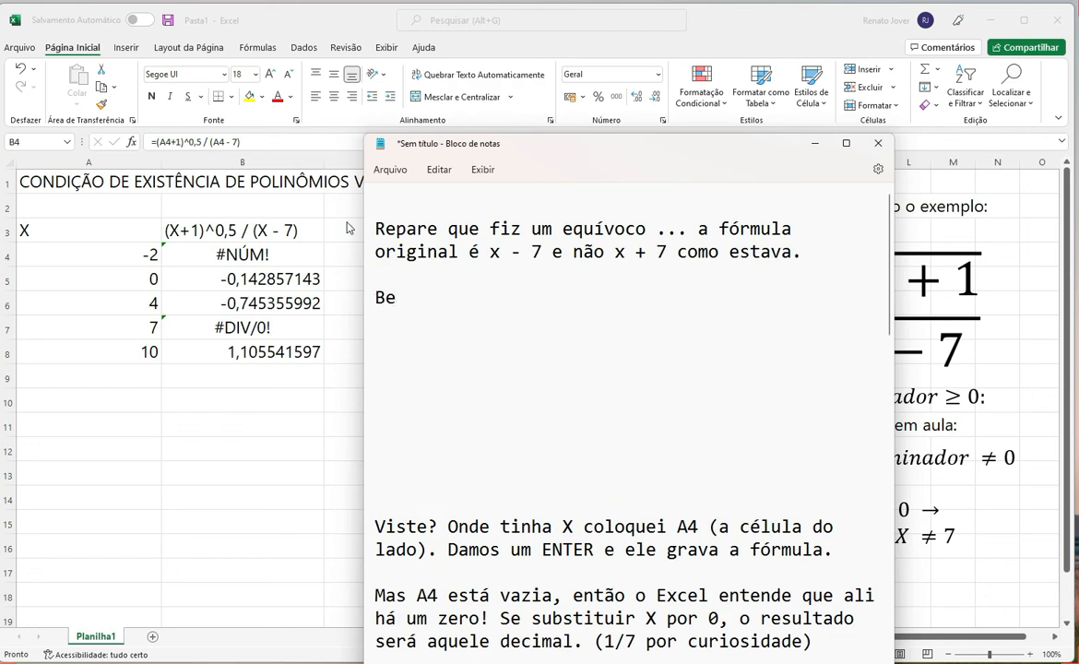
text(m. ovbs)
key(BackSpace)
key(BackSpace)
key(BackSpace)
text(bserve o erro em B7:)
key(Return)
text(#DIV0)
key(Return)
key(Return)
Step: Add the paragraph "Isso significa que o excel tentou dividir por zero e ele não consegue fazê-lo."
text(Isso sifg)
key(BackSpace)
key(BackSpace)
text(gnifica que o e)
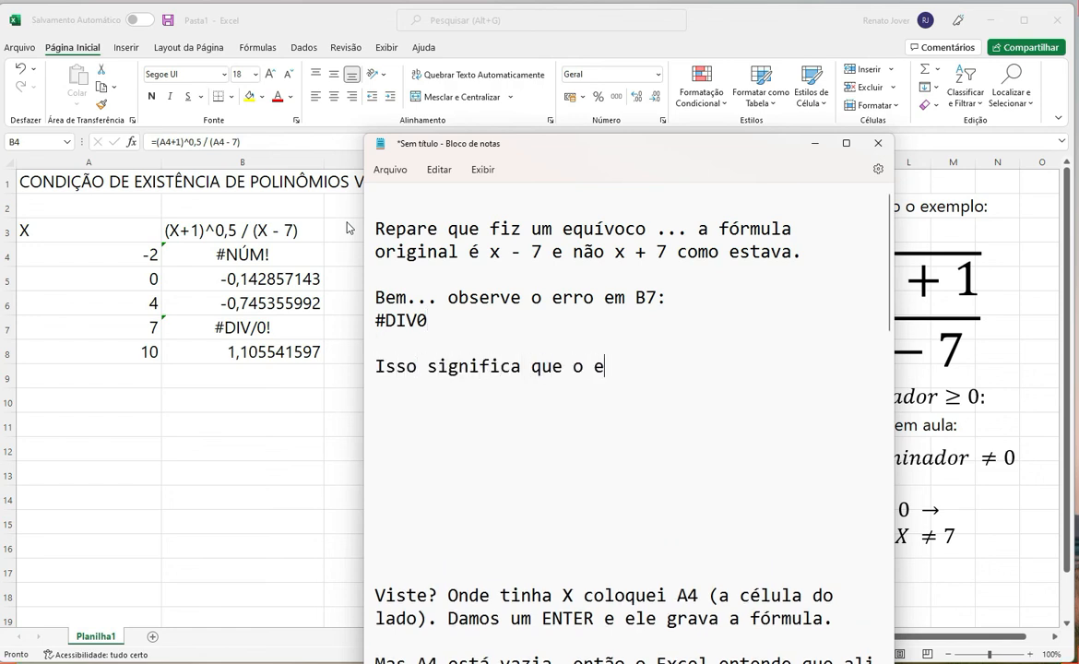
text(xcel tentou dividir po)
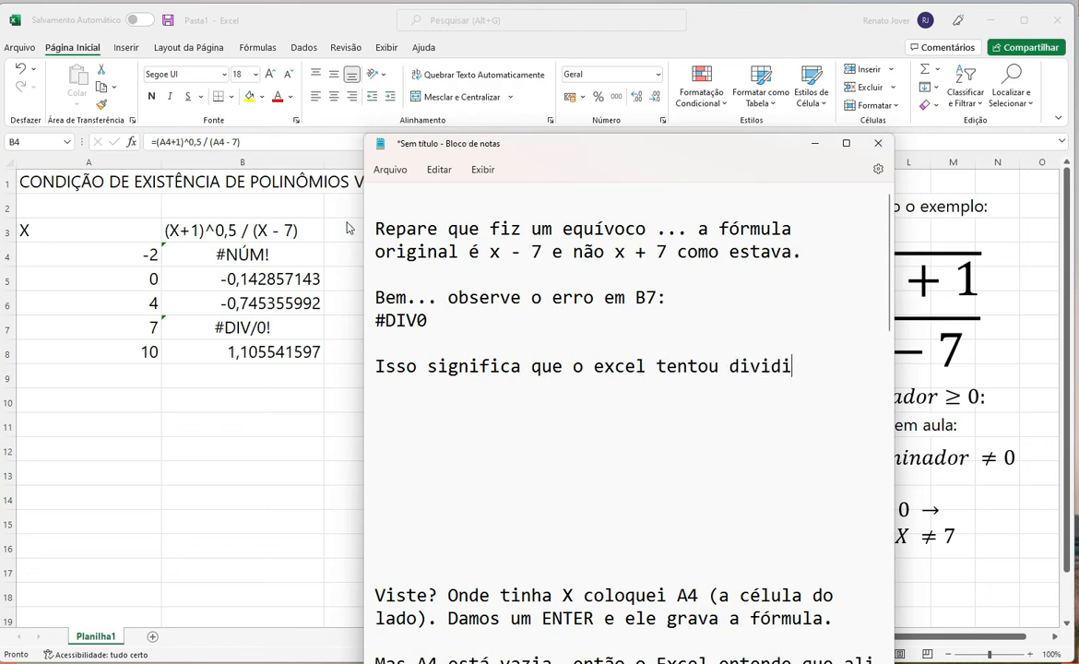
key(BackSpace)
key(BackSpace)
key(BackSpace)
text(por zero)
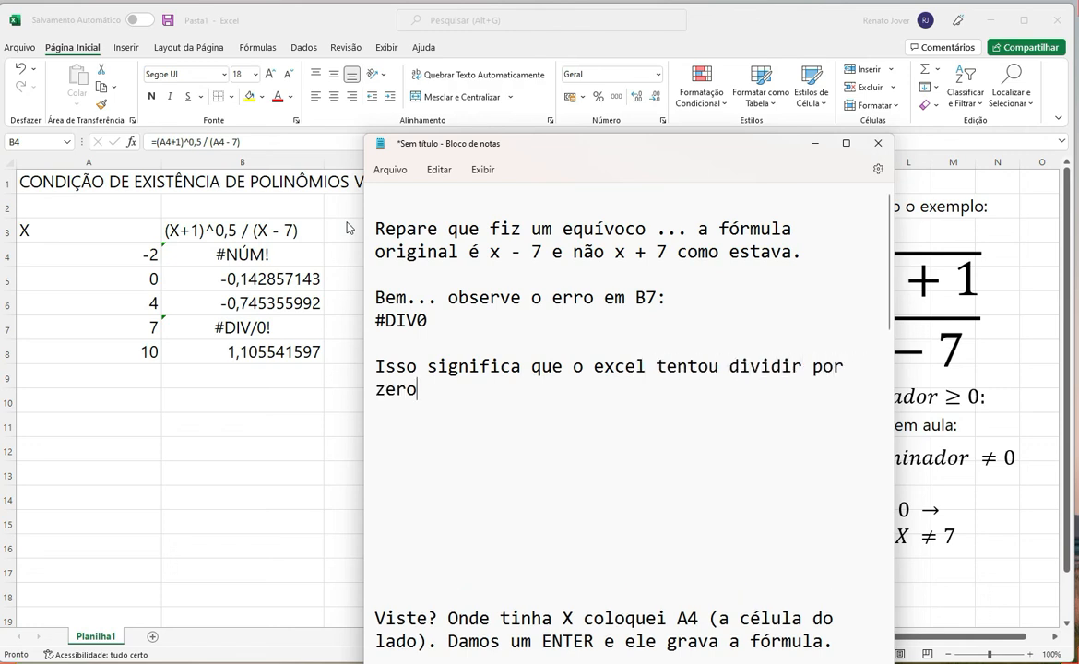
text( e ele não consegue faz)
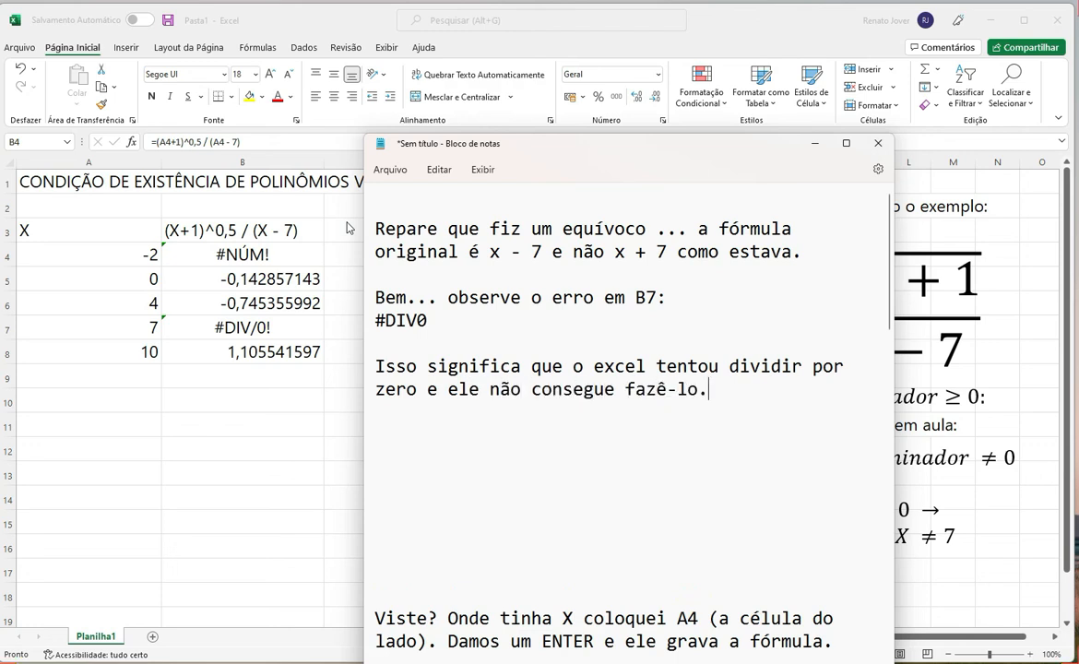
text(ê-lo.)
key(Return)
key(Return)
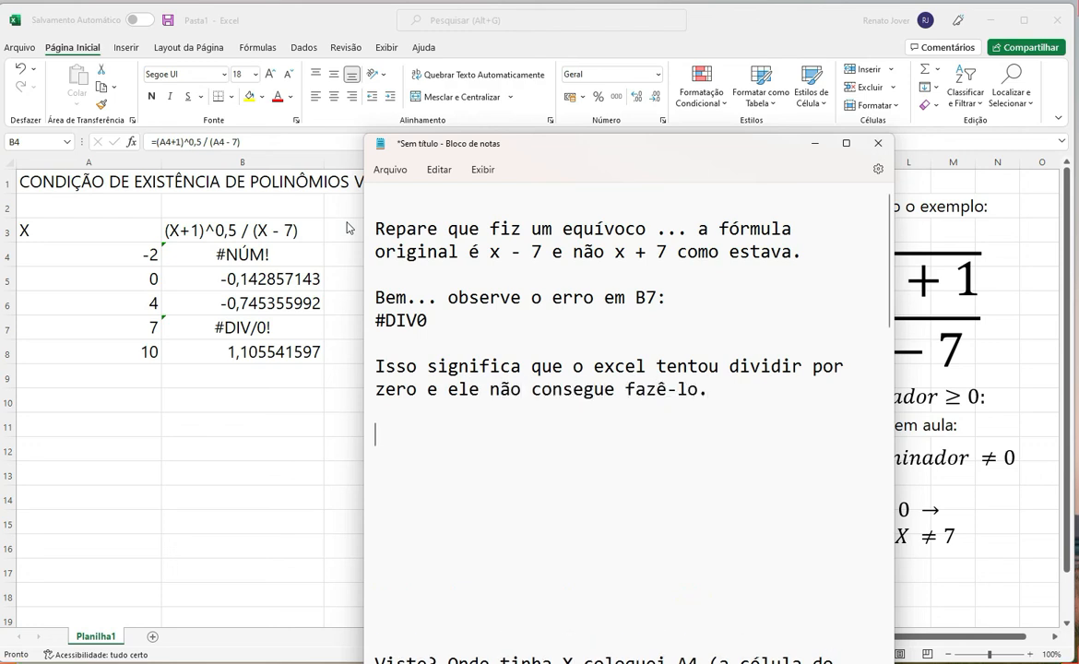
Step: Add the closing paragraph "Os demais números deram certo apresentando resultados corretos."
text(Os demais números deram certo apresentando)
key(BackSpace)
key(BackSpace)
text(ndo re)
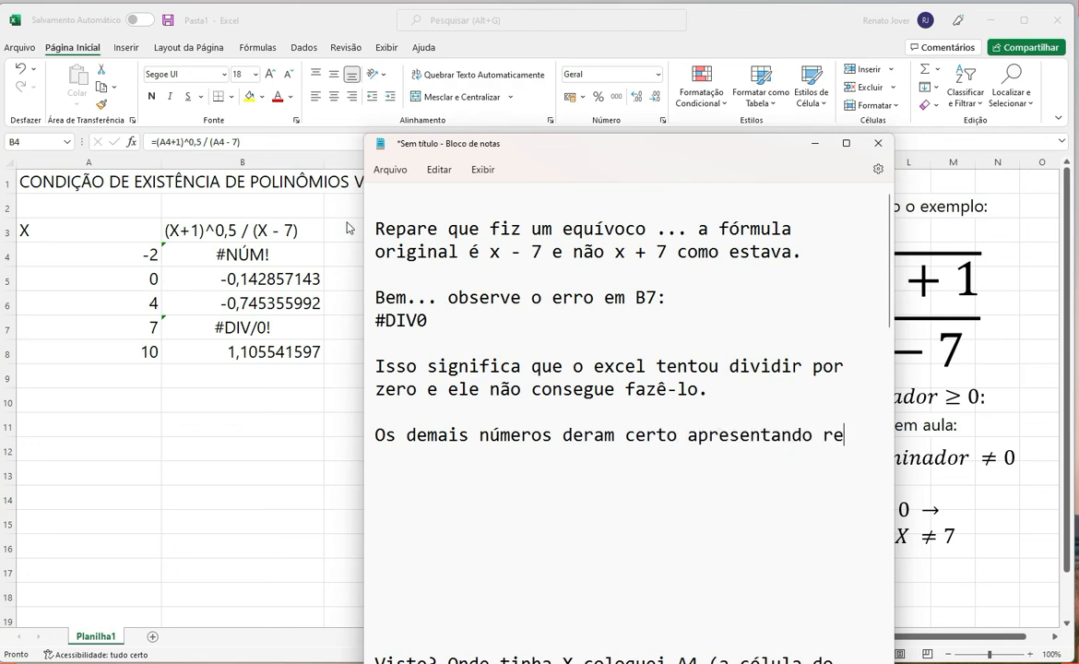
text(sultadoa)
text( corretos.)
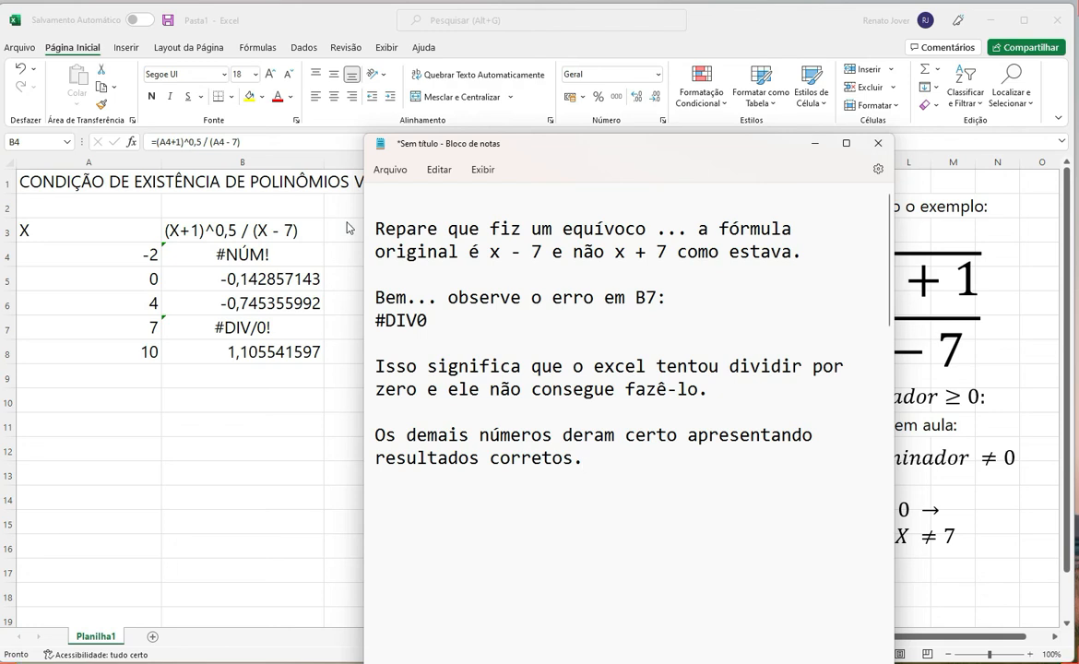
Step: Add a final paragraph: "Vou disponibilizar essa planilha no Moodle. Mas você deve fazer OUTRA FRAÇÃO ALGÉBRICA e analisar os resultados. Bons estudos!"
key(Return)
key(Return)
text(Vou disponibi)
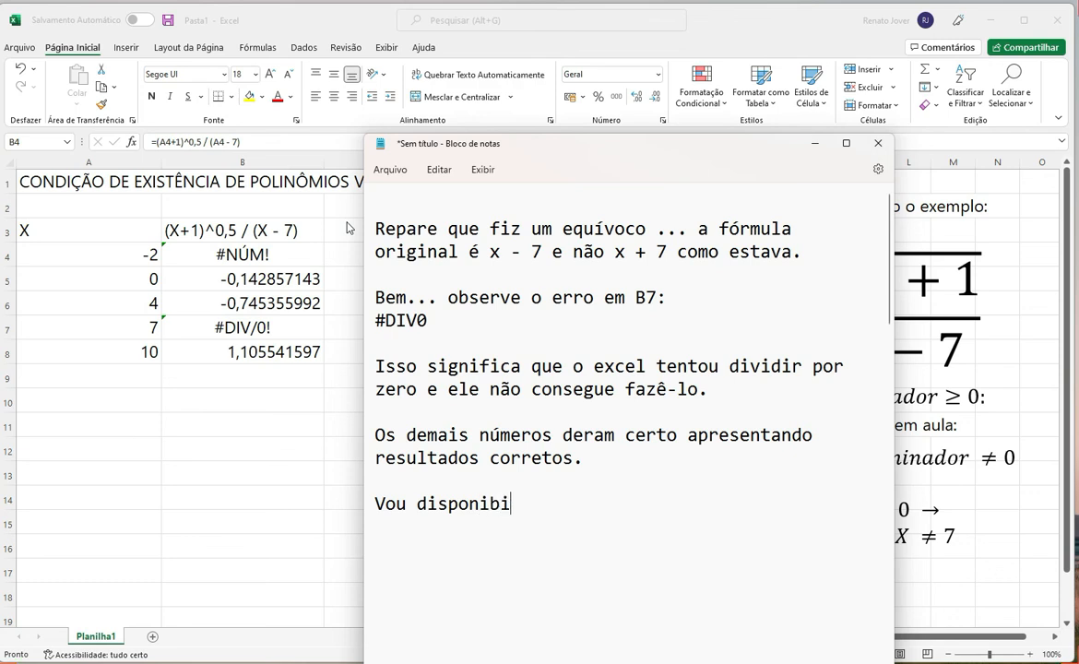
text(lizar essa planilha )
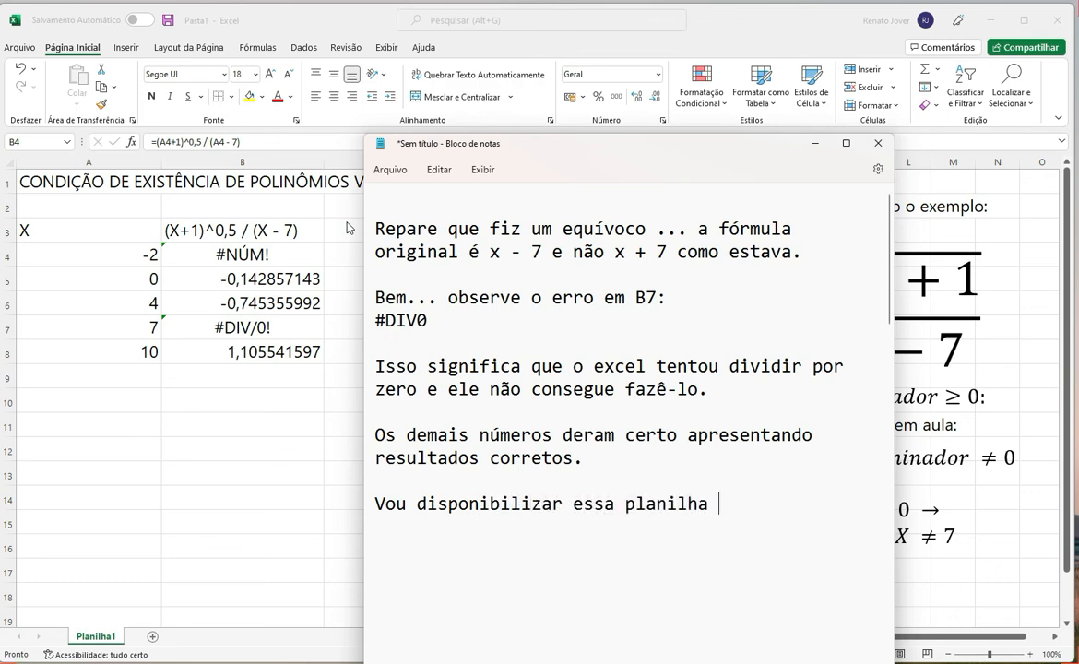
text(no Mood)
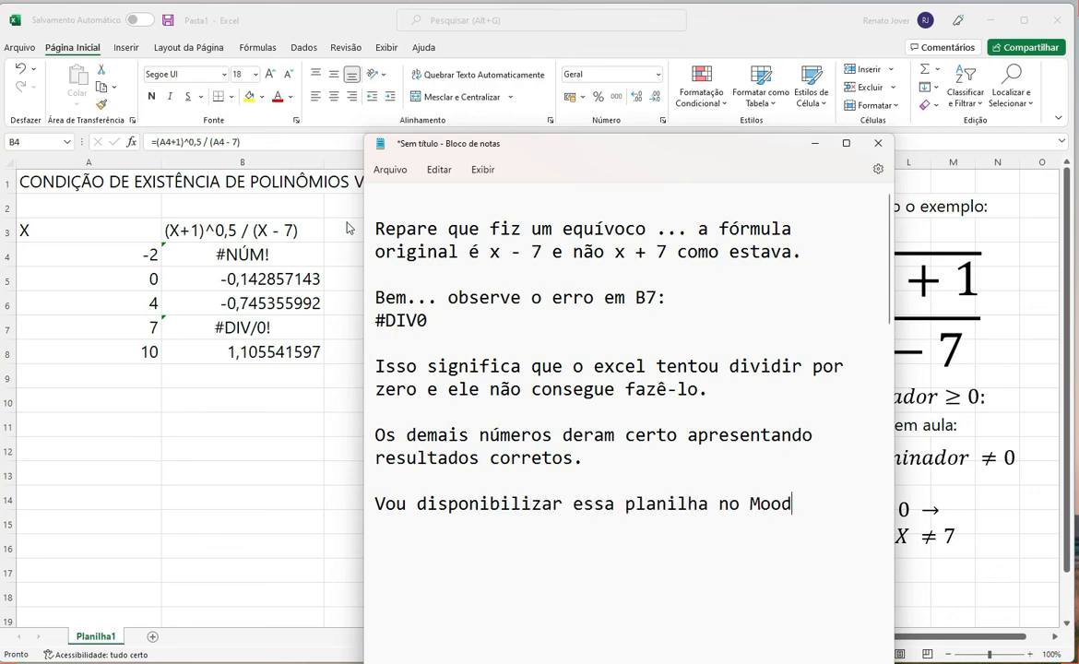
text(le. Mas você deve fazer OUTRA FRAÇÃO ALGÉBR)
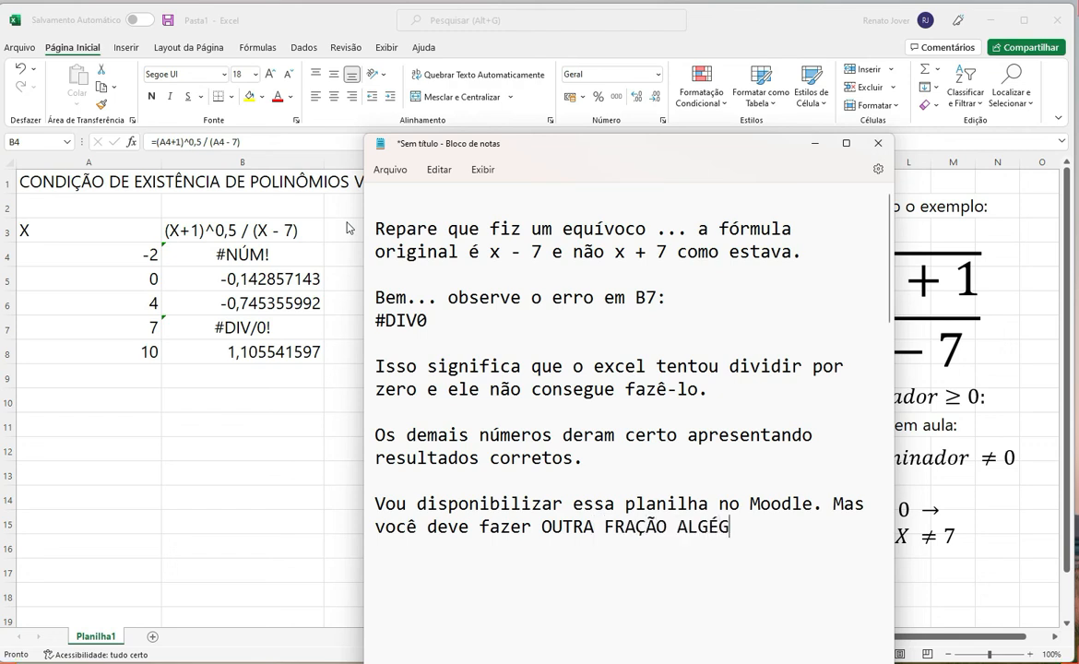
text(ICA e analis)
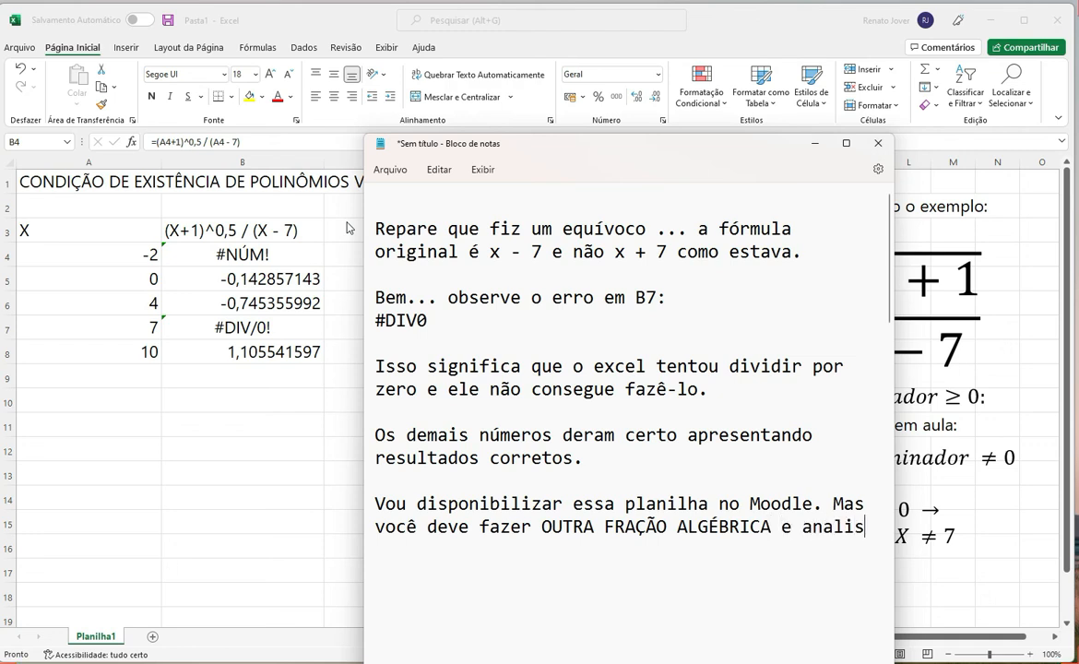
text(ar os resultados. Bons estudos!)
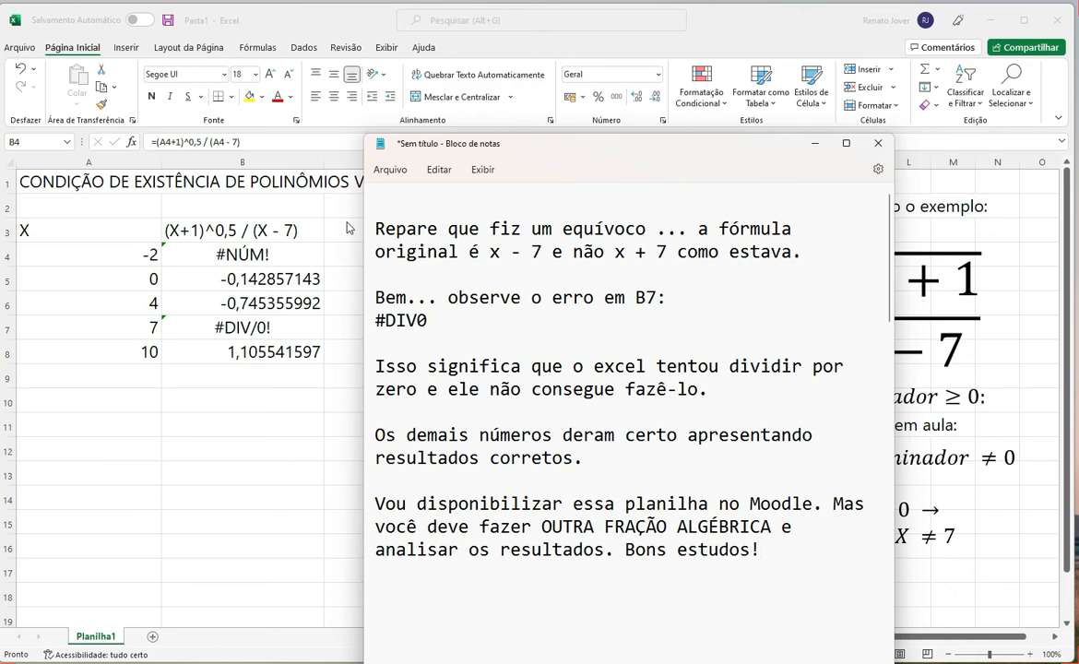